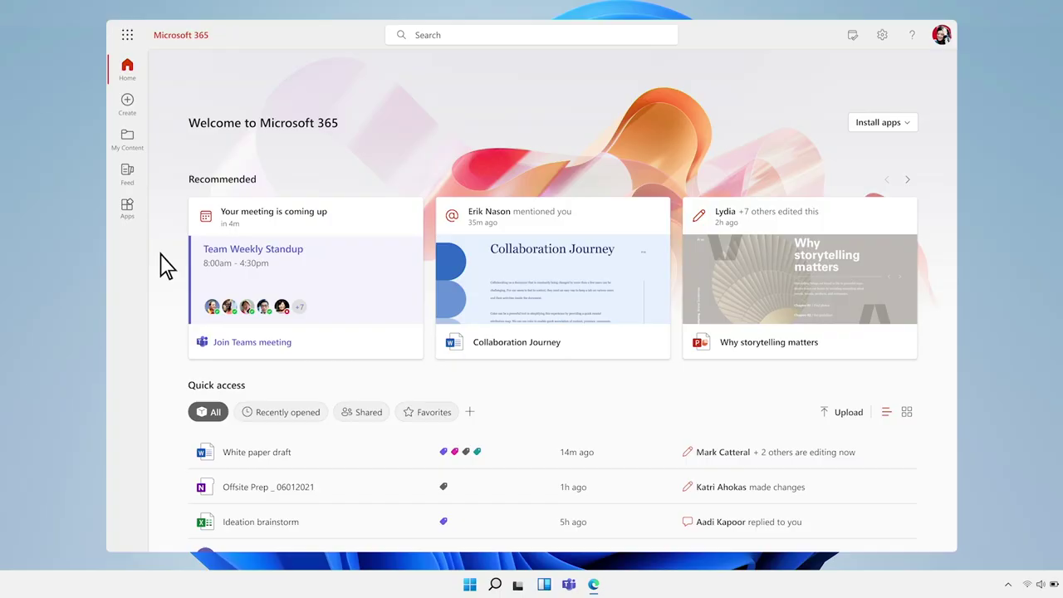
Scroll through the Home page and open My Content
scroll(166, 266, down, 3)
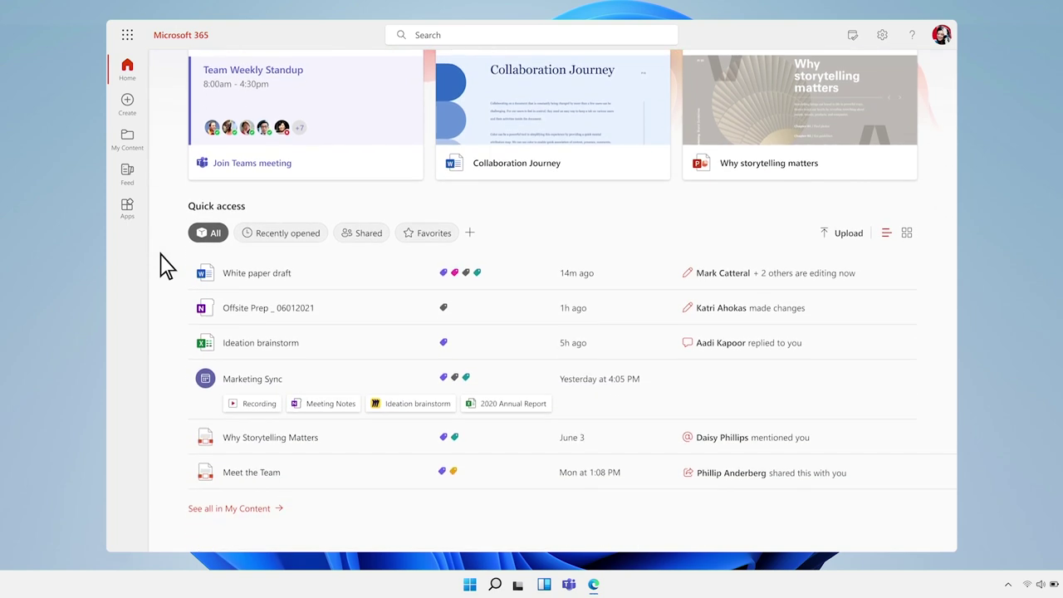
scroll(166, 267, up, 3)
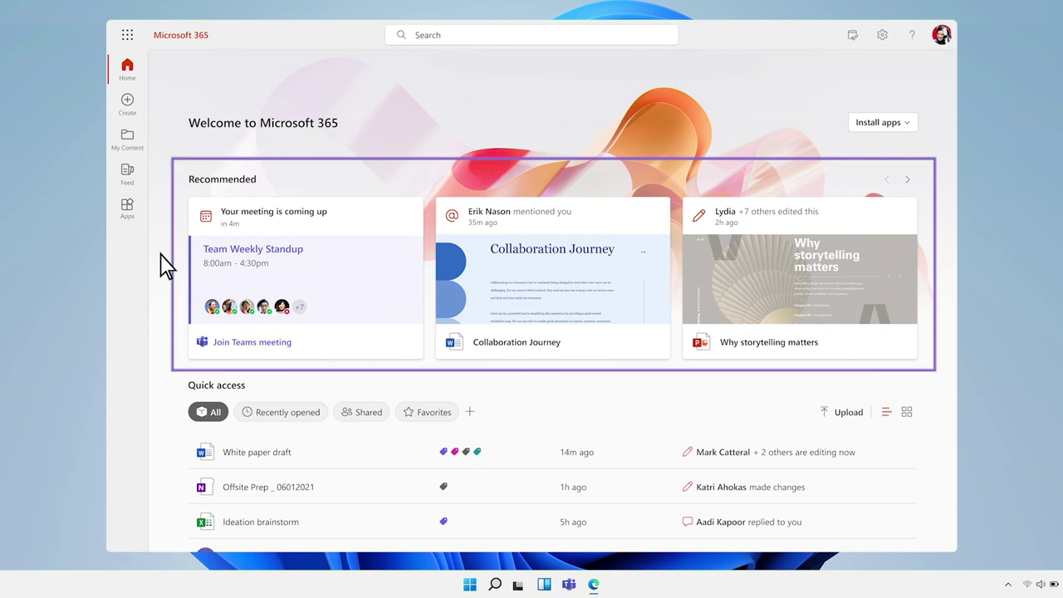
click(130, 141)
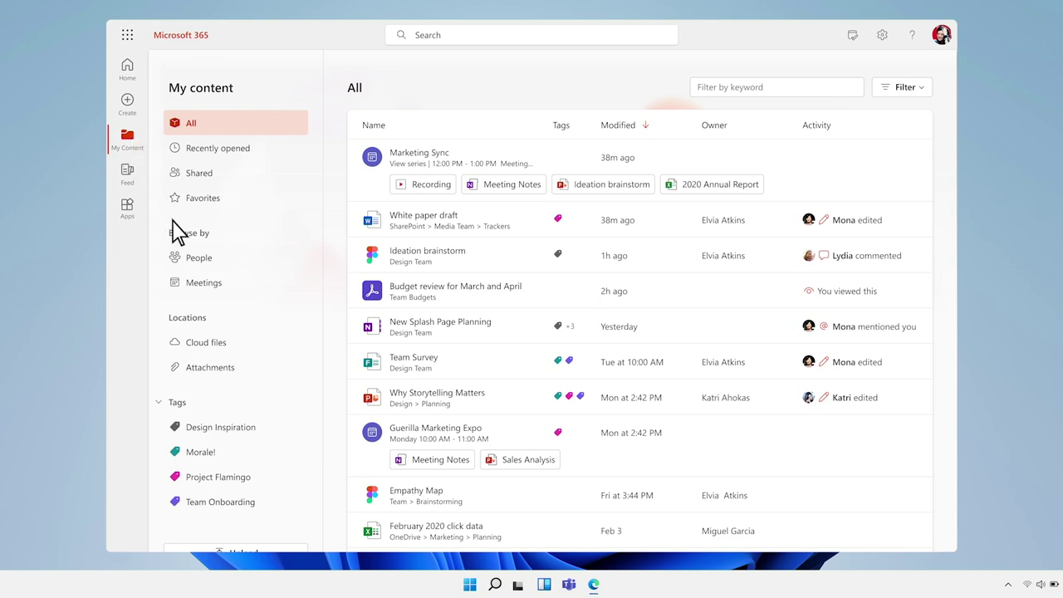
Browse content by People and Meetings, then the Inspiration and Project Flamingo tags, before going to Create
click(198, 264)
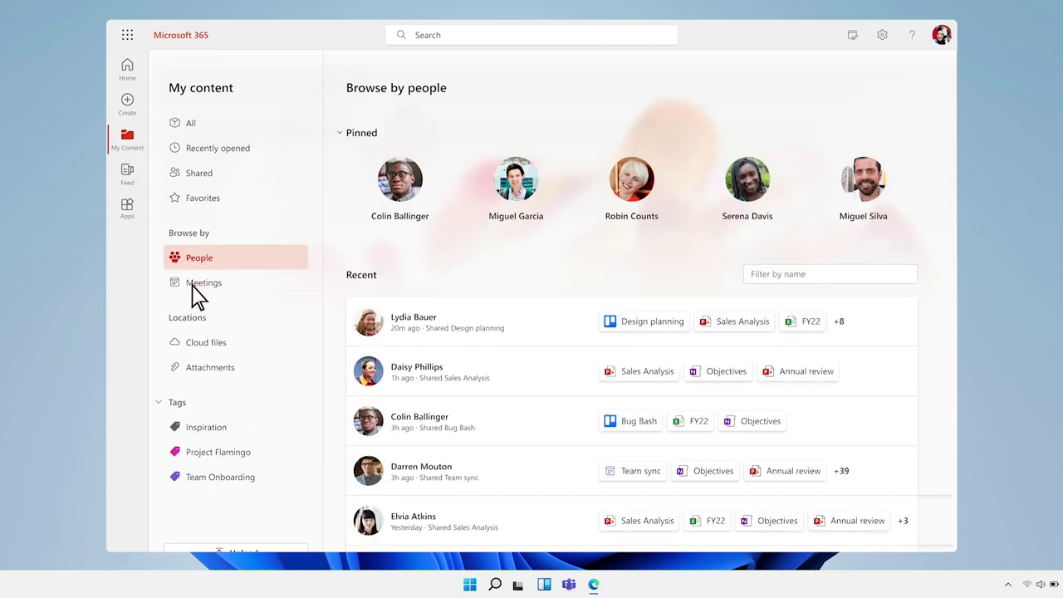
click(196, 292)
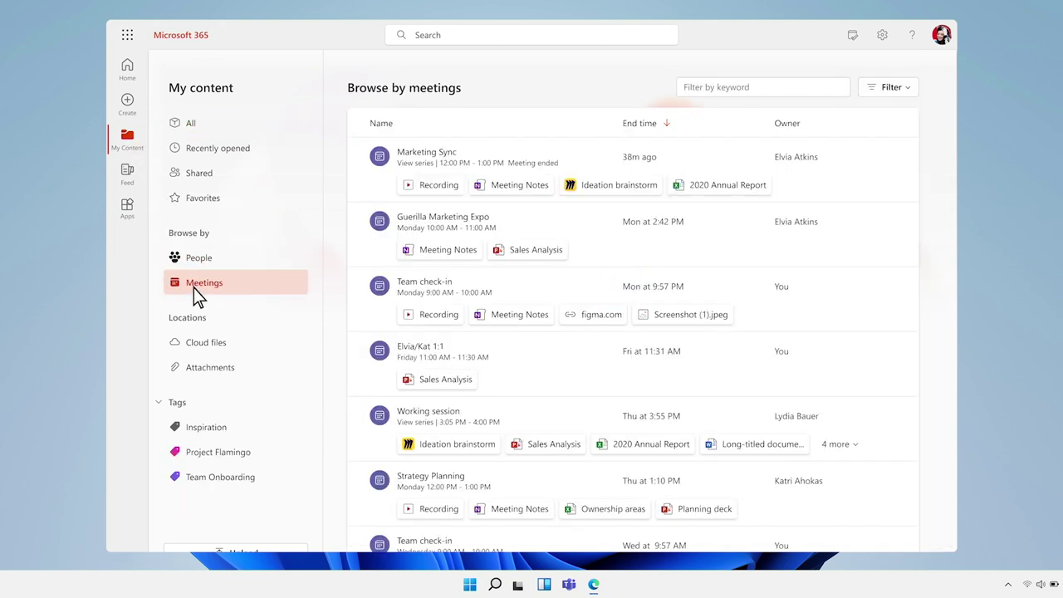
click(197, 430)
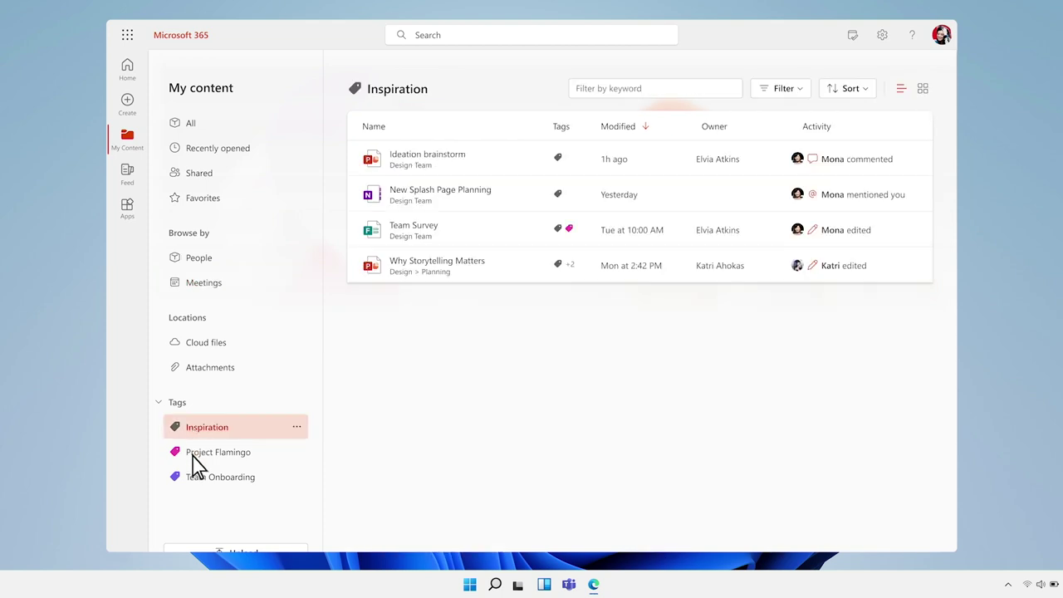
click(193, 455)
click(127, 101)
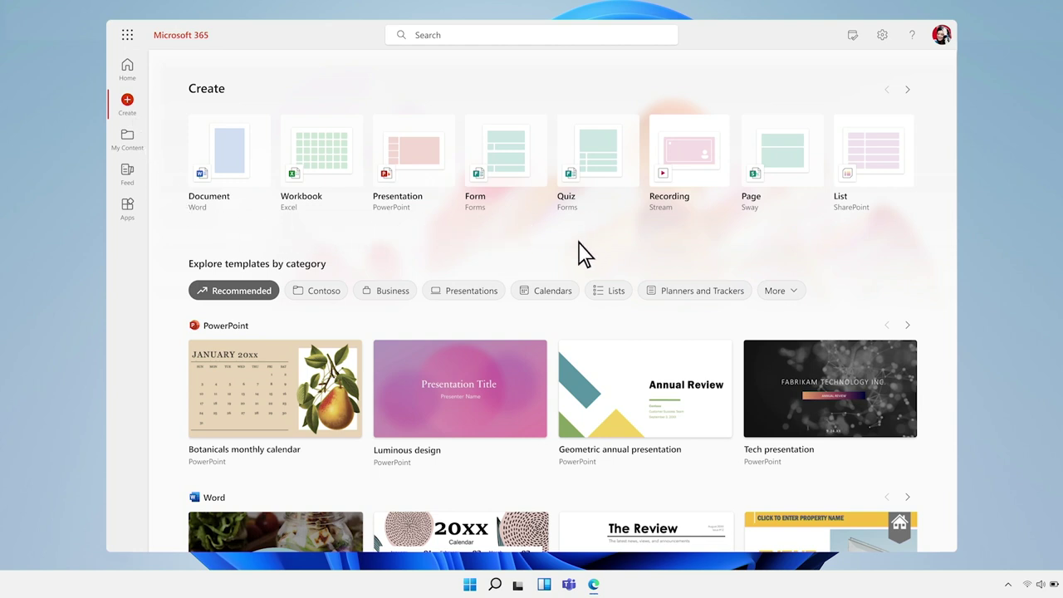
Filter the recommended templates by Calendars, Business and Contoso
click(551, 293)
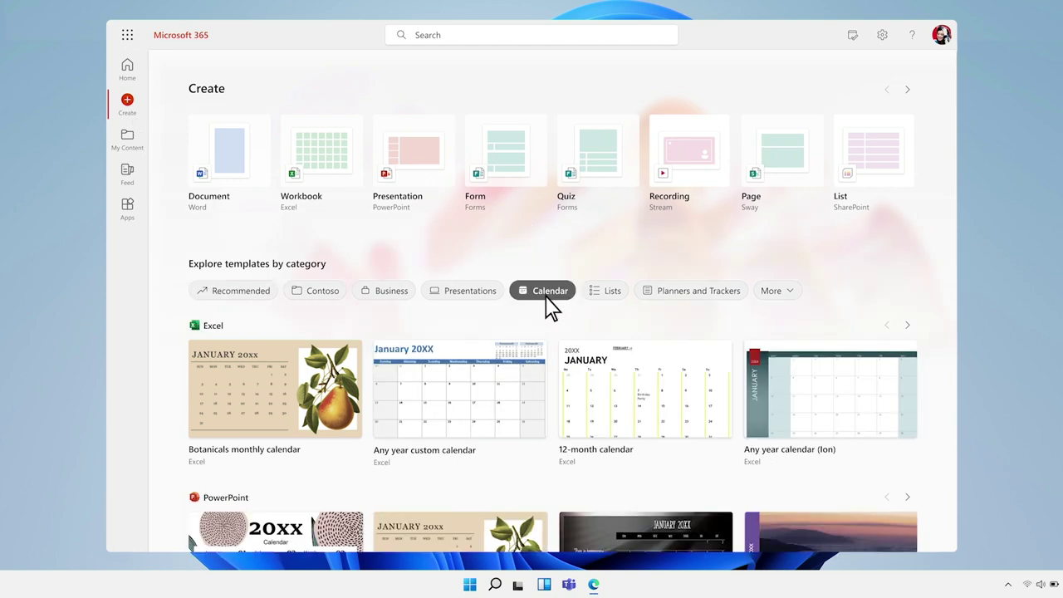
click(395, 298)
click(325, 299)
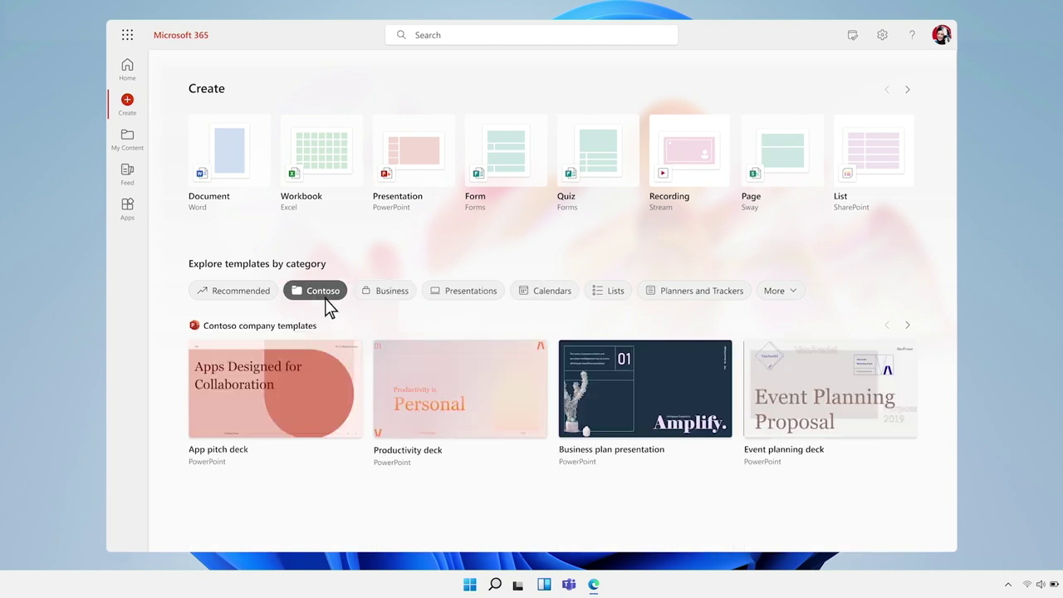
Scroll through the Apps page, then move on to the Feed
click(129, 208)
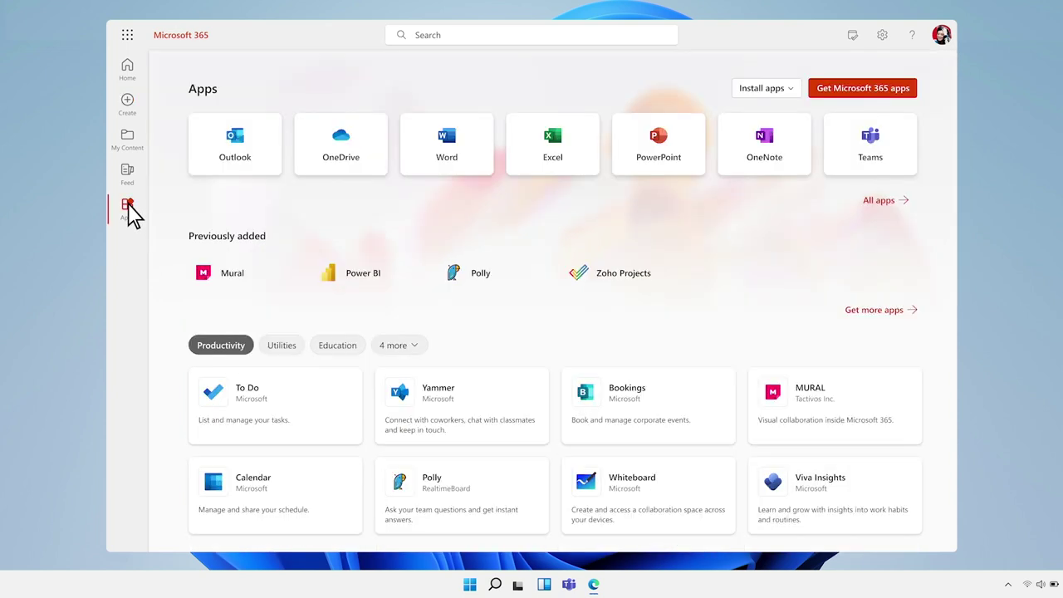
scroll(166, 214, down, 3)
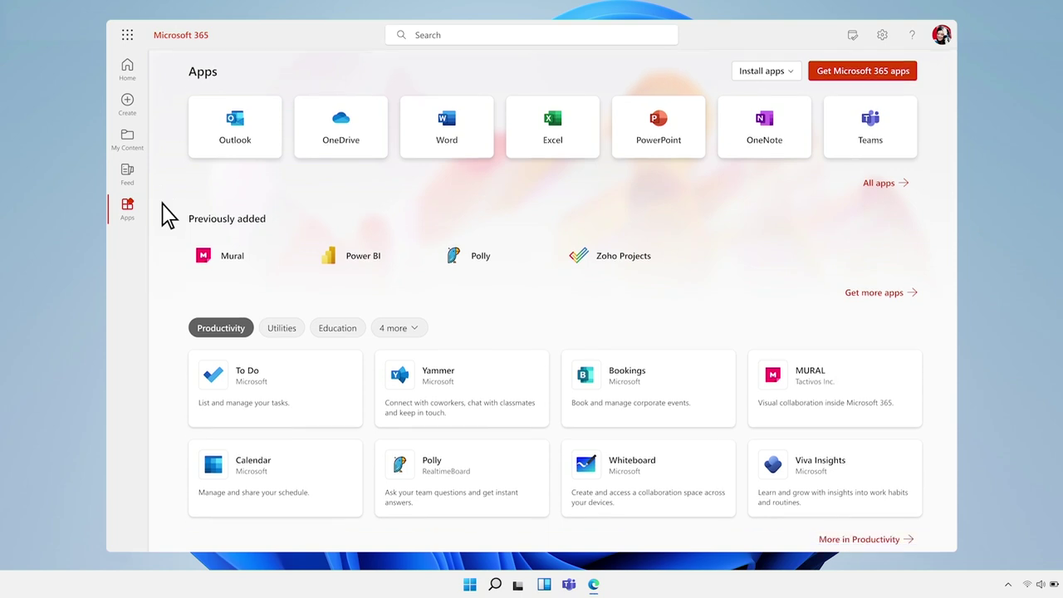
scroll(166, 215, down, 3)
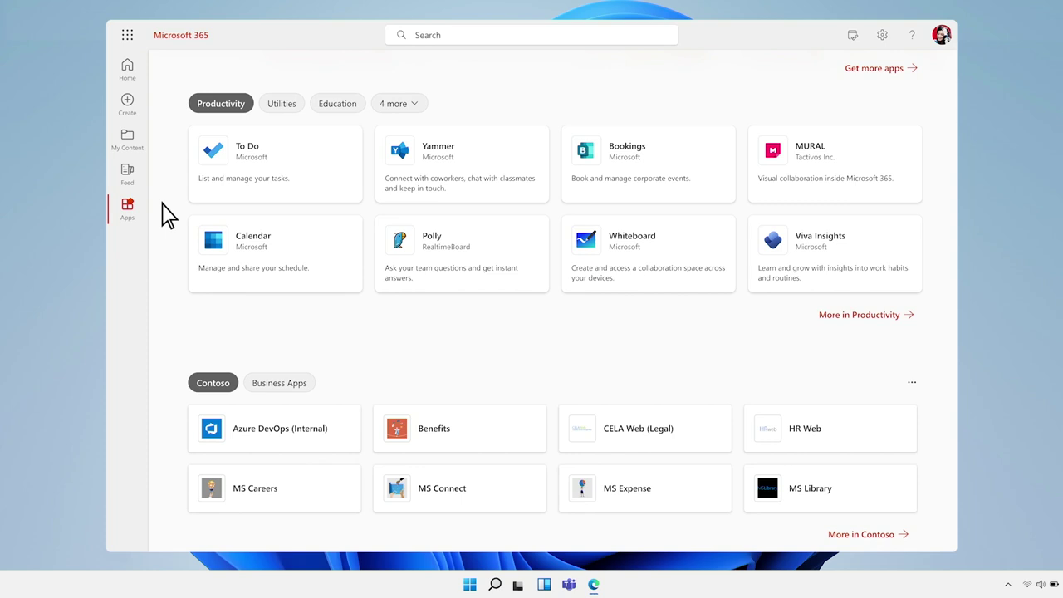
scroll(166, 214, up, 3)
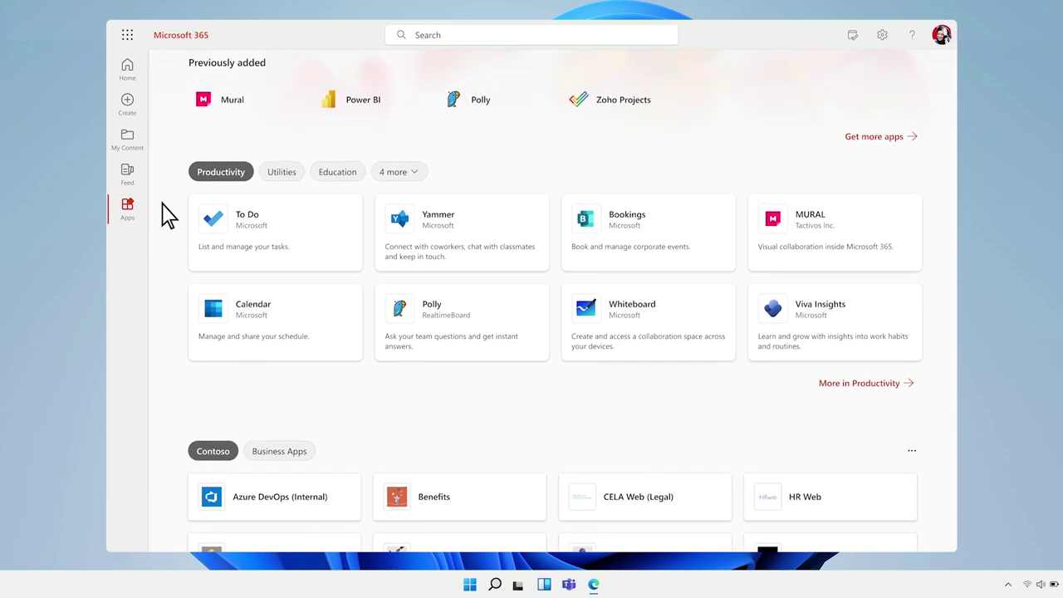
scroll(166, 214, up, 2)
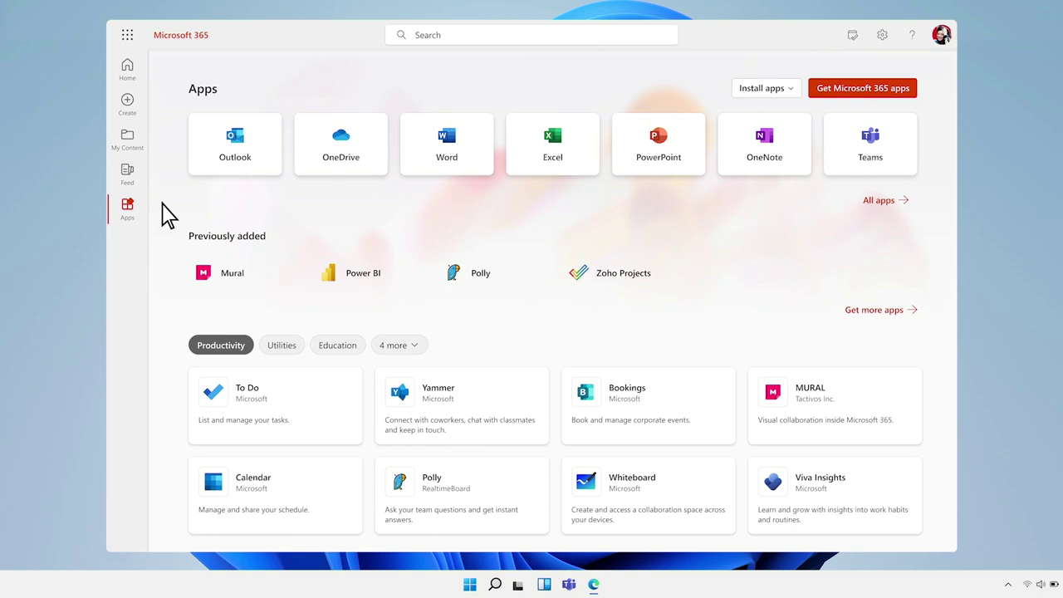
click(129, 175)
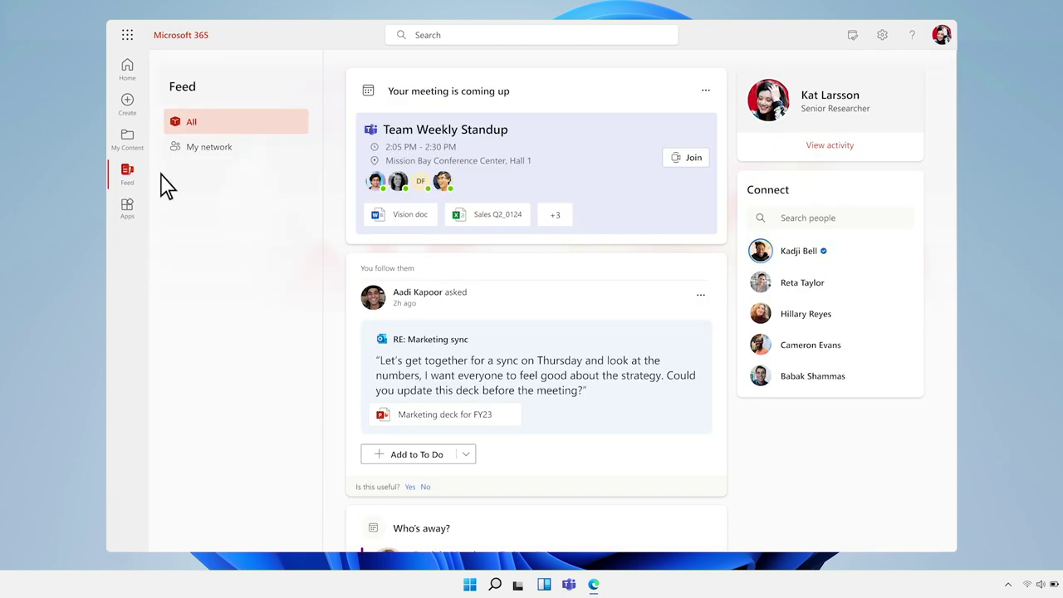
Scroll the Feed, return Home, and advance Recommended to Process flow, Team share out sign up and 2021 Figures
scroll(166, 187, down, 4)
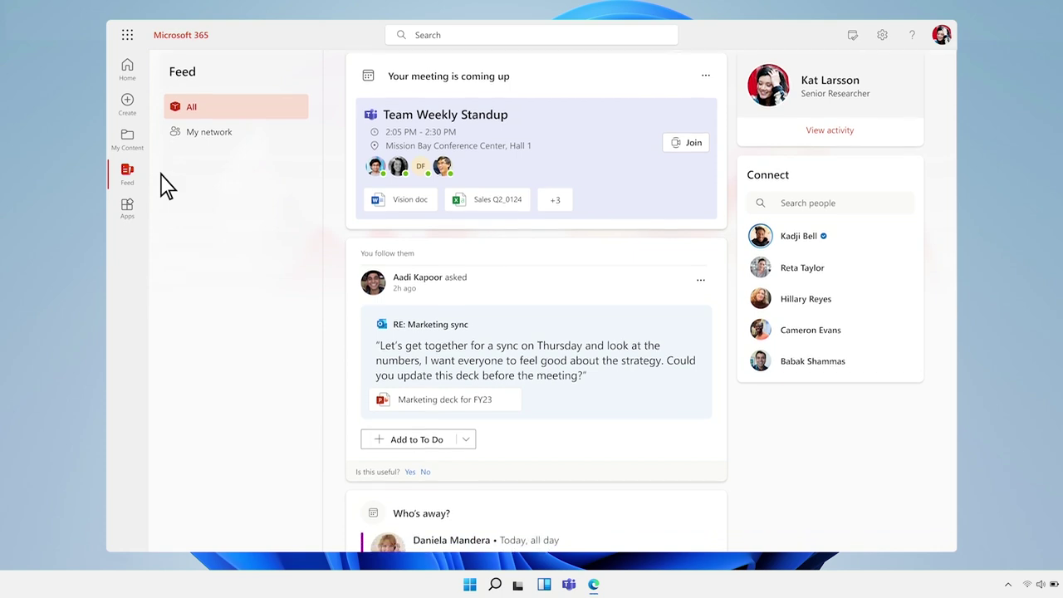
scroll(166, 186, down, 5)
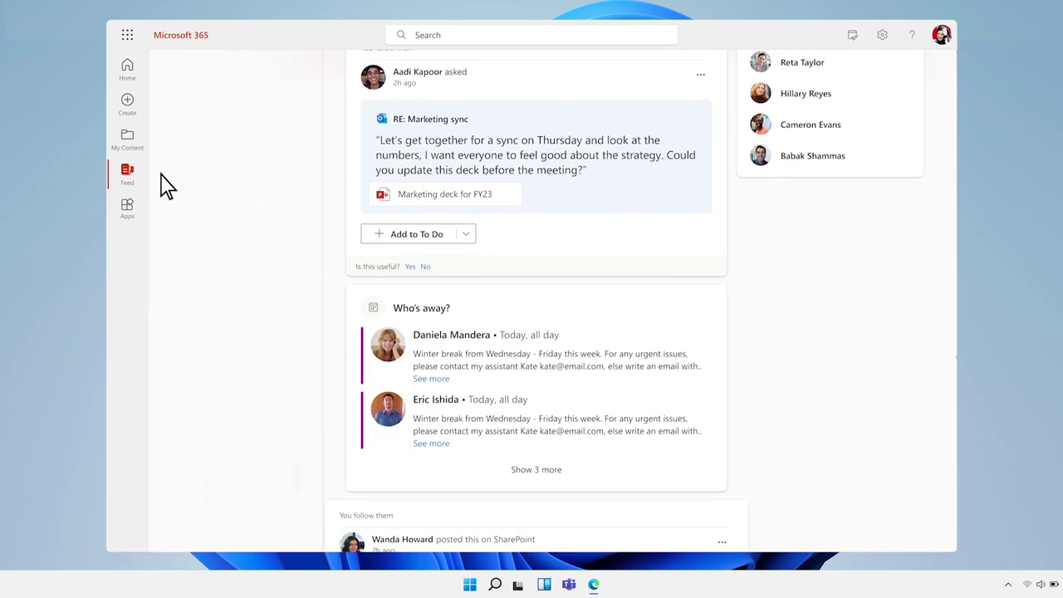
scroll(167, 187, down, 3)
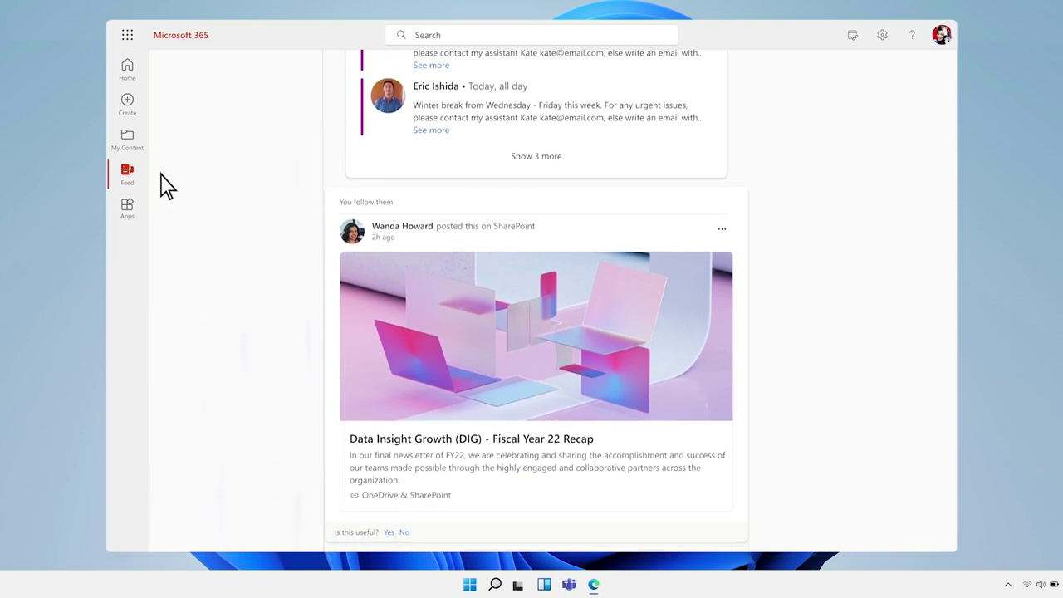
click(128, 72)
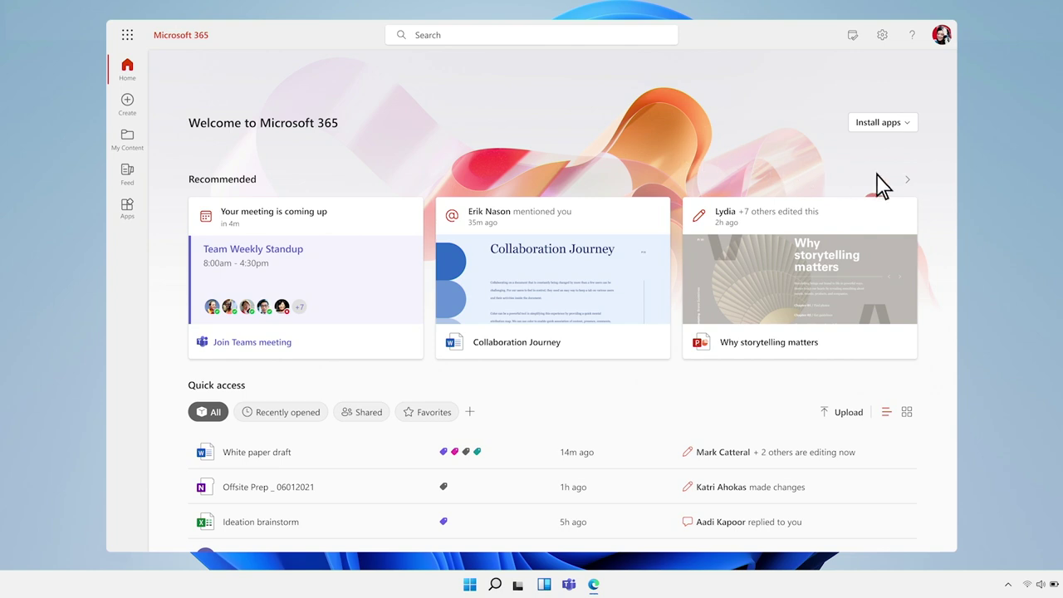
click(907, 177)
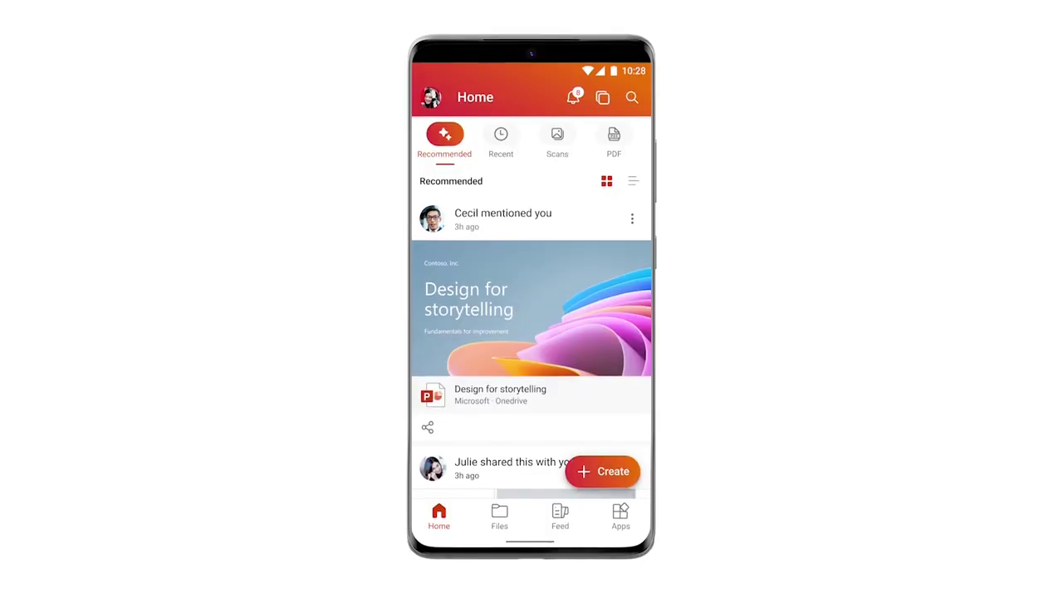
click(620, 496)
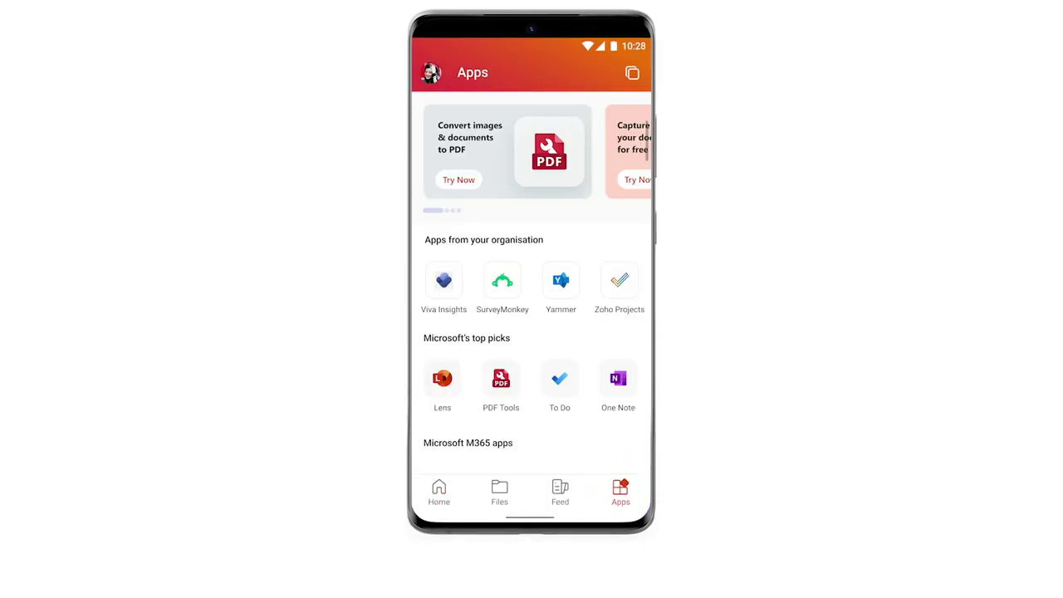
click(499, 496)
click(560, 492)
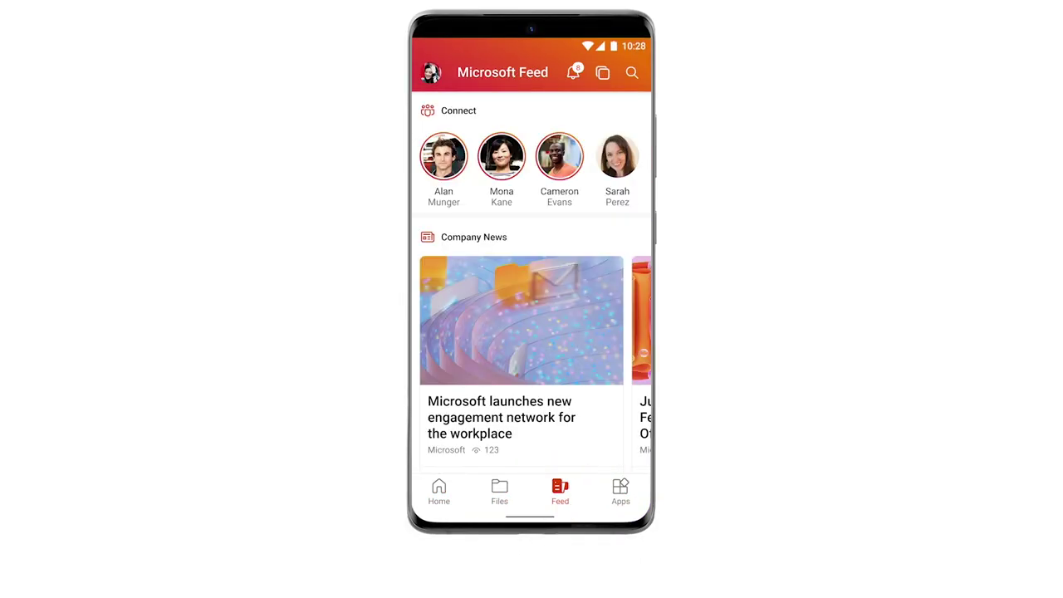
click(438, 492)
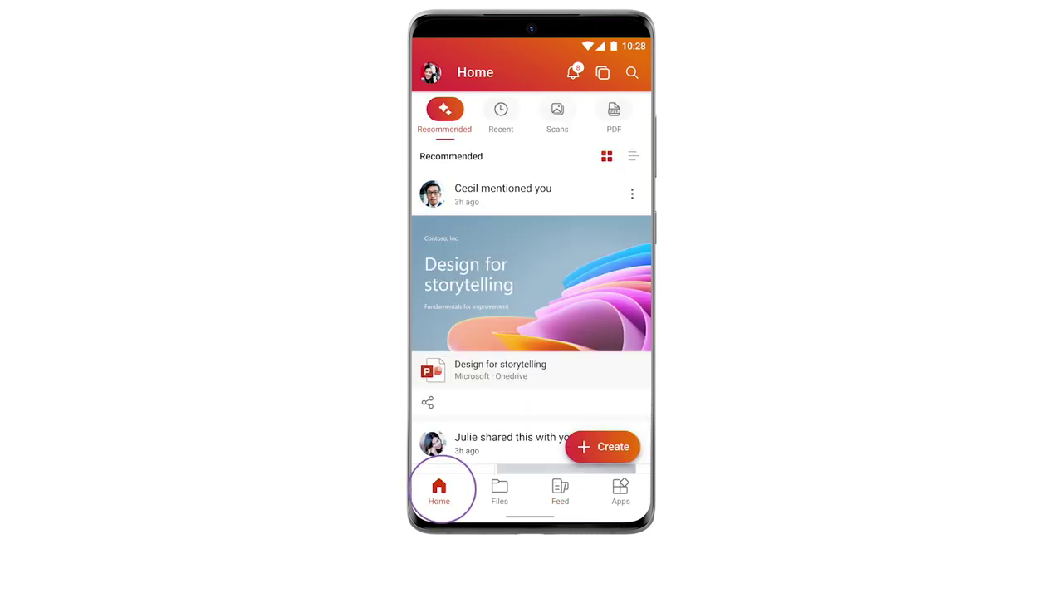
click(604, 446)
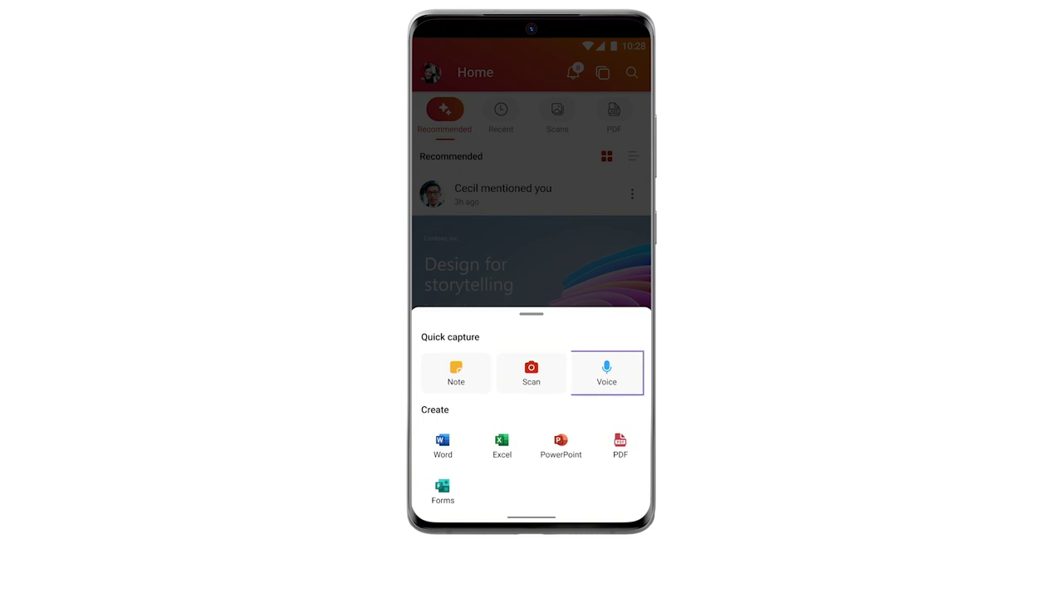
key(Escape)
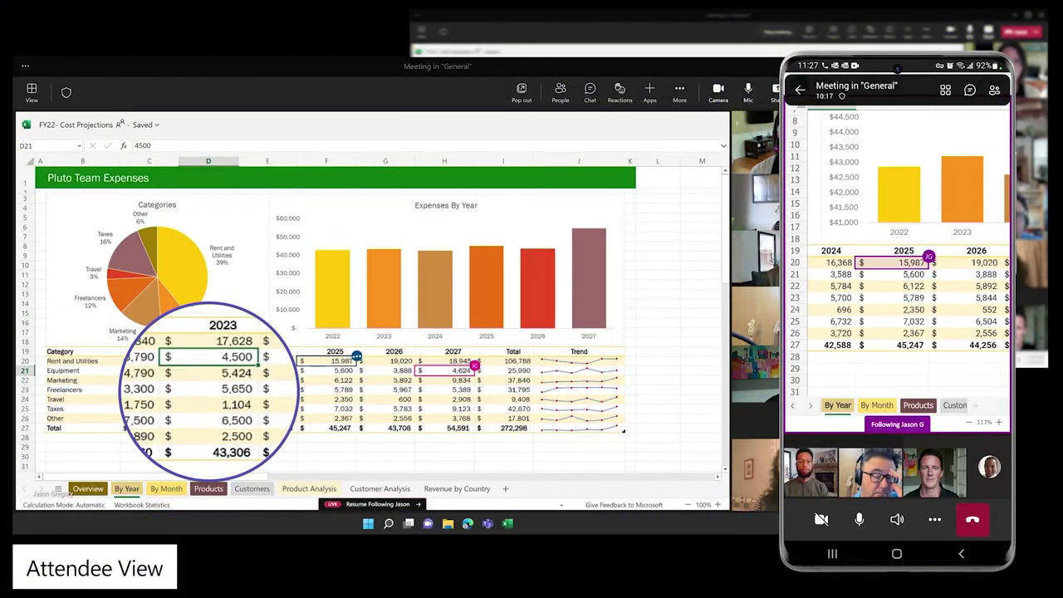
Enter 2,590 as the 2023 value, then type 5734
text(2,590)
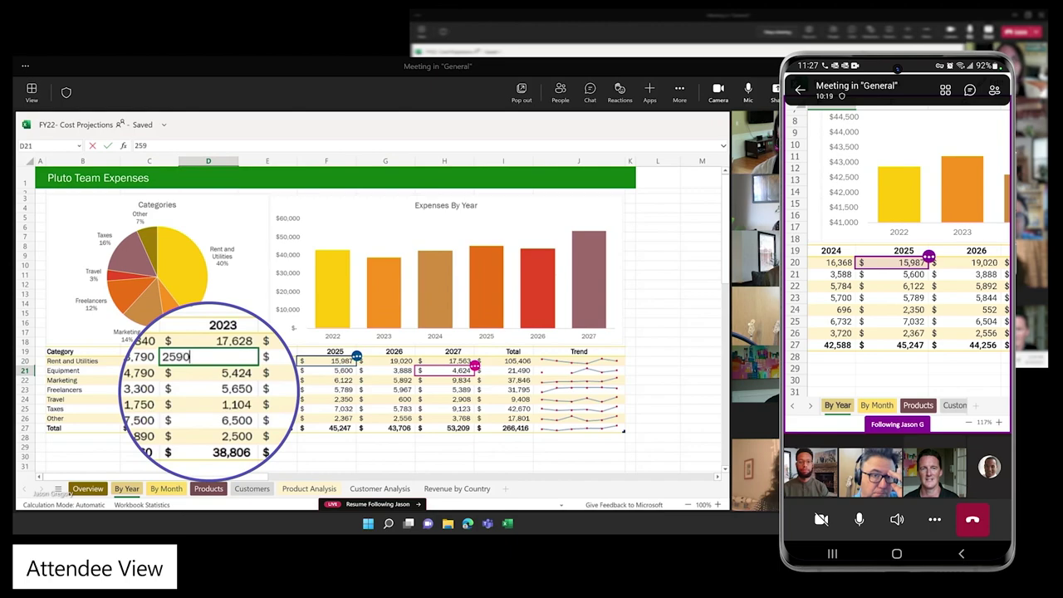
key(Return)
text(5734)
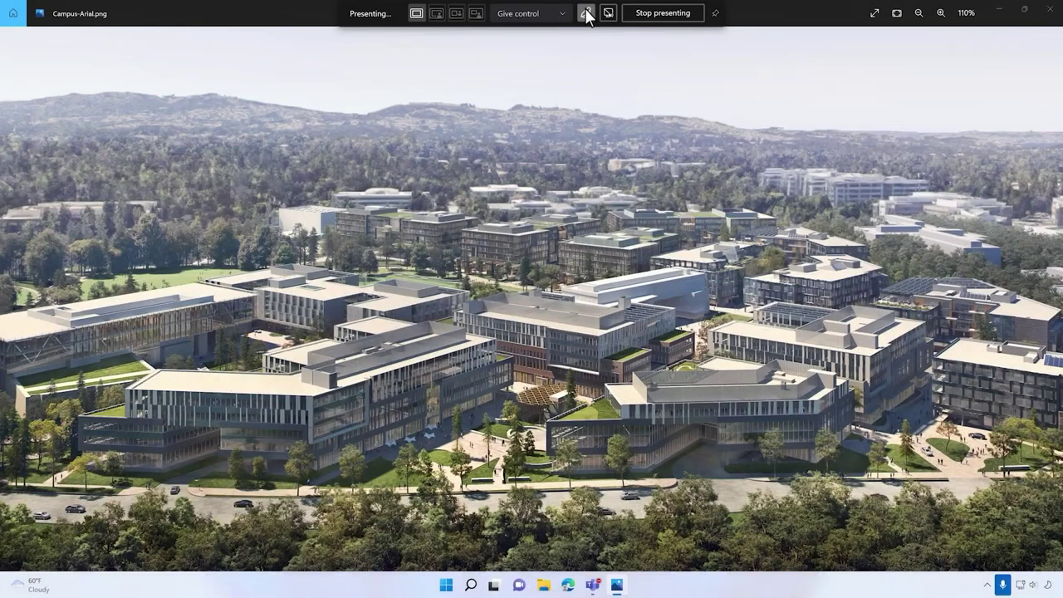
Add a 'Drone' sticky note to the campus image; share the 3D model commenting 'This is looking great!'
click(586, 13)
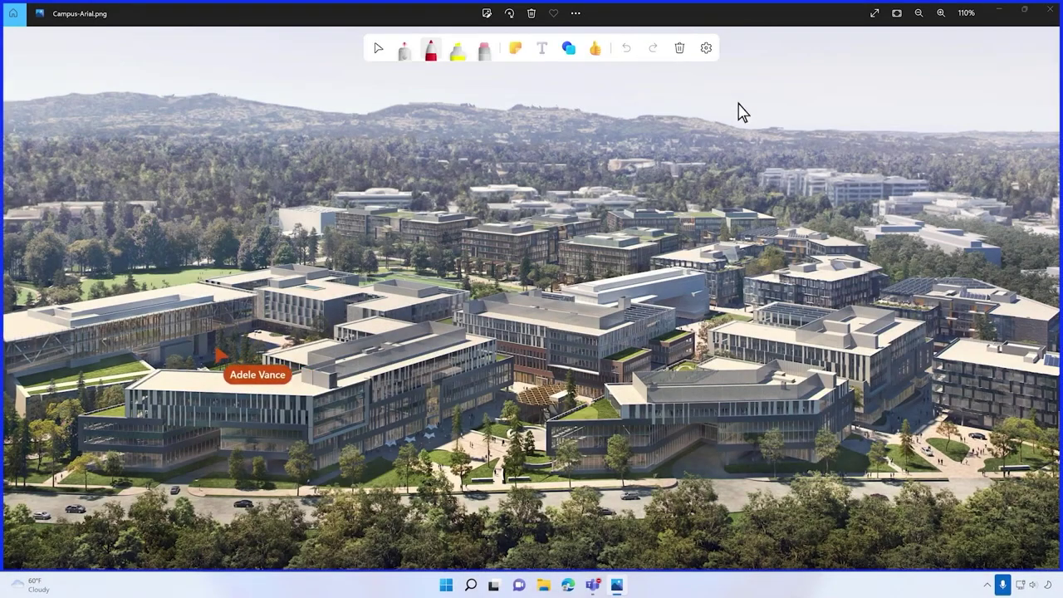
right_click(752, 114)
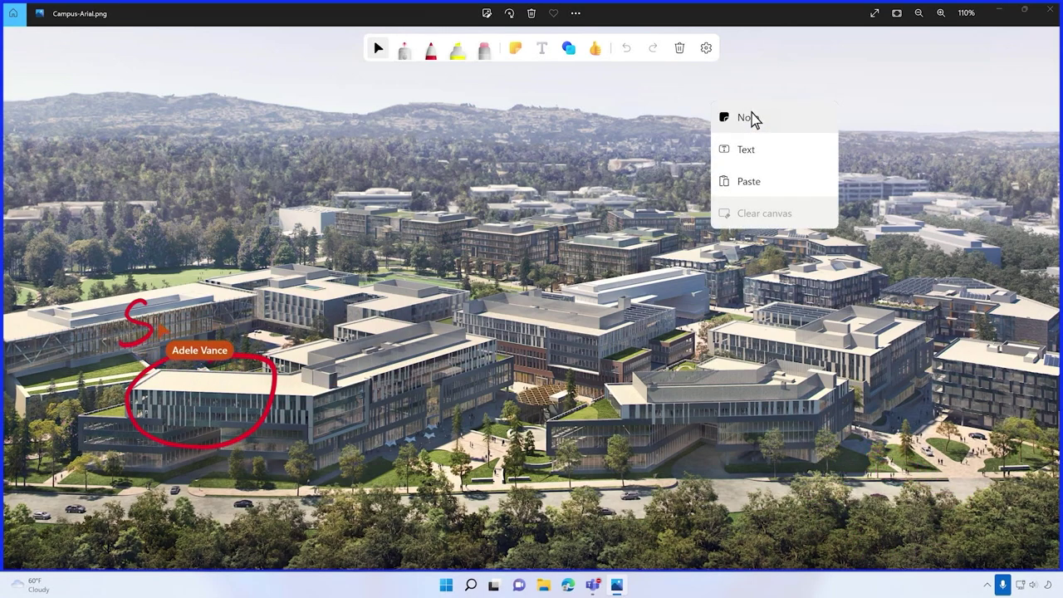
click(748, 117)
text(Drone)
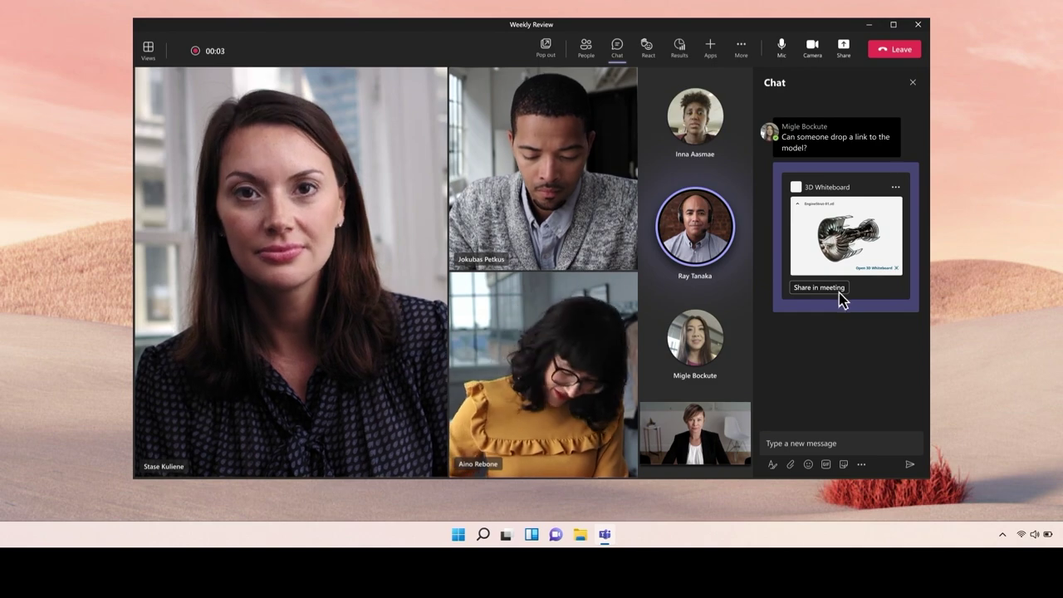
click(840, 291)
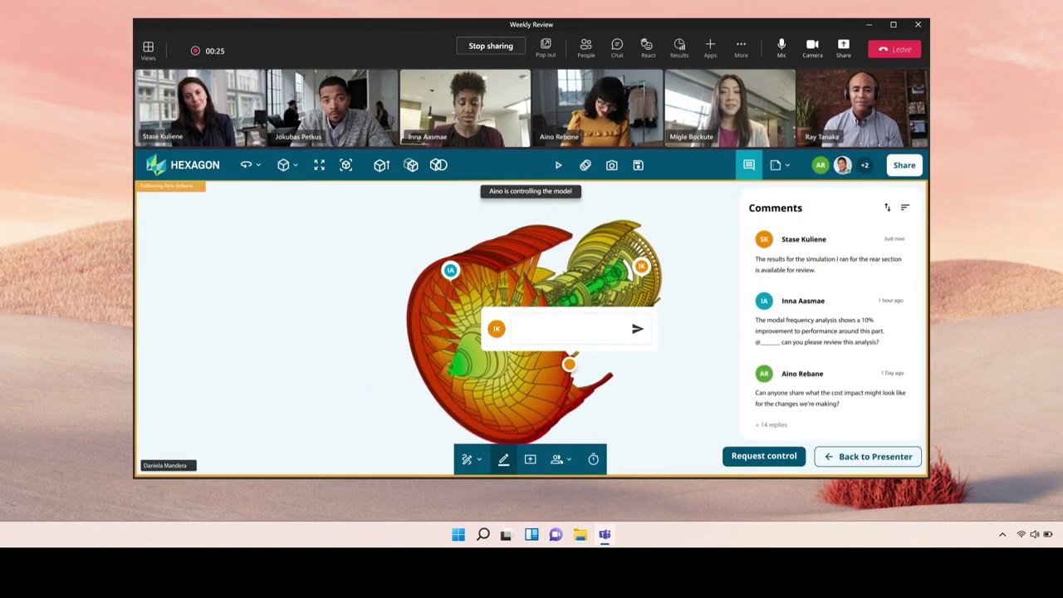
text(This is looking great!)
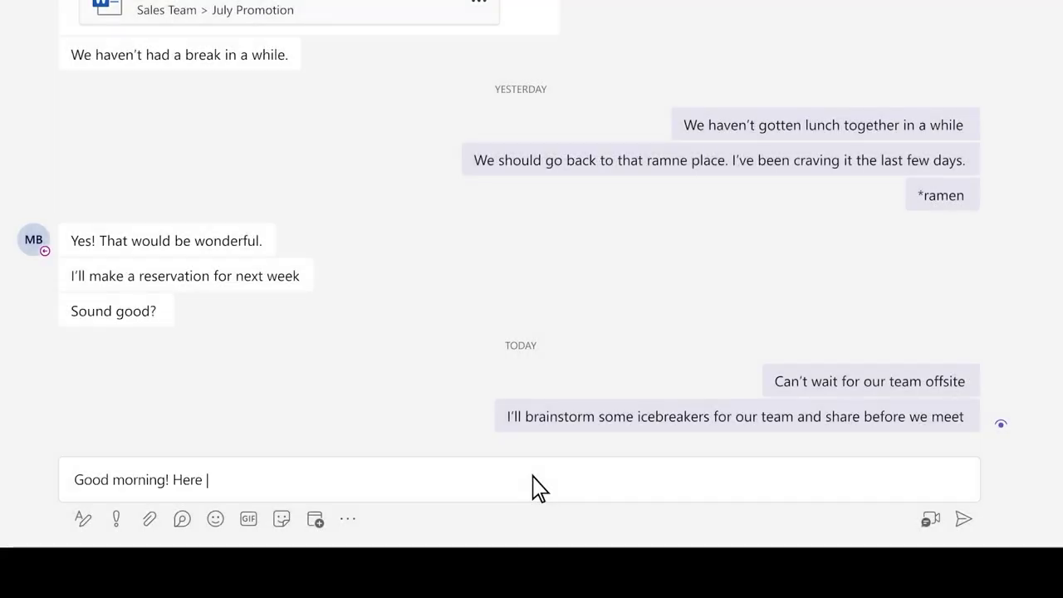
Write the numbered icebreakers message and schedule it for the recipients' work hours
text(are some icebreakers we could ask the team:)
key(shift+Return)
key(shift+Return)
text(1. What has surprised you on your first day here?)
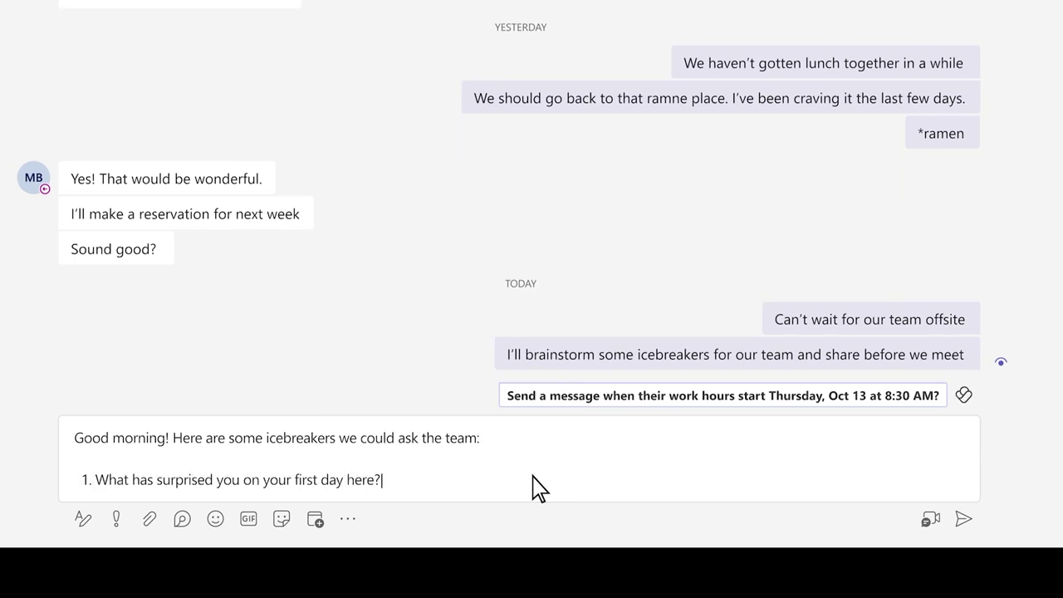
key(shift+Return)
text(What is your favorite memory in this job?)
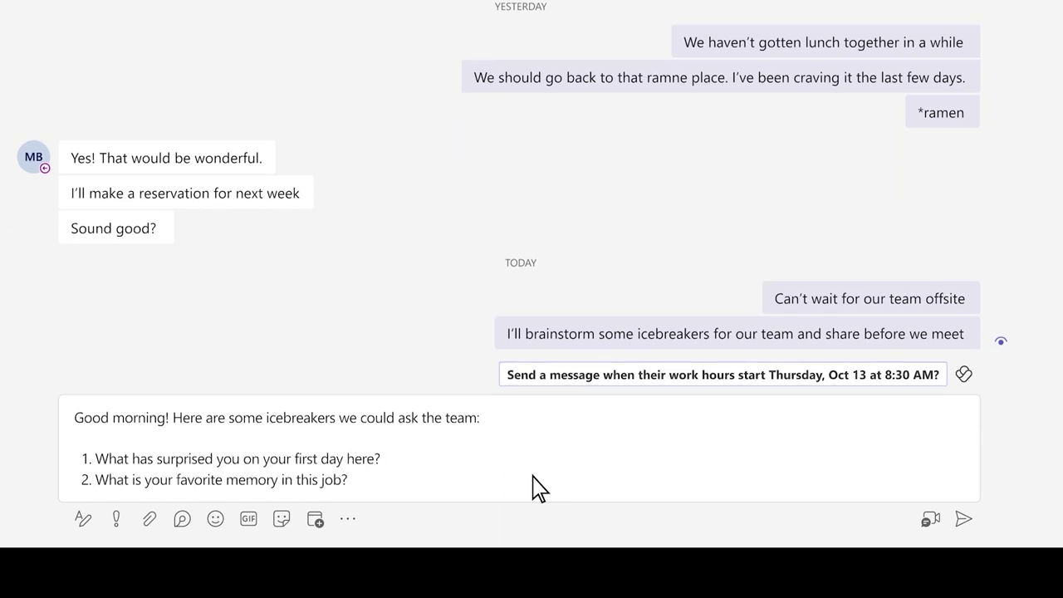
click(745, 378)
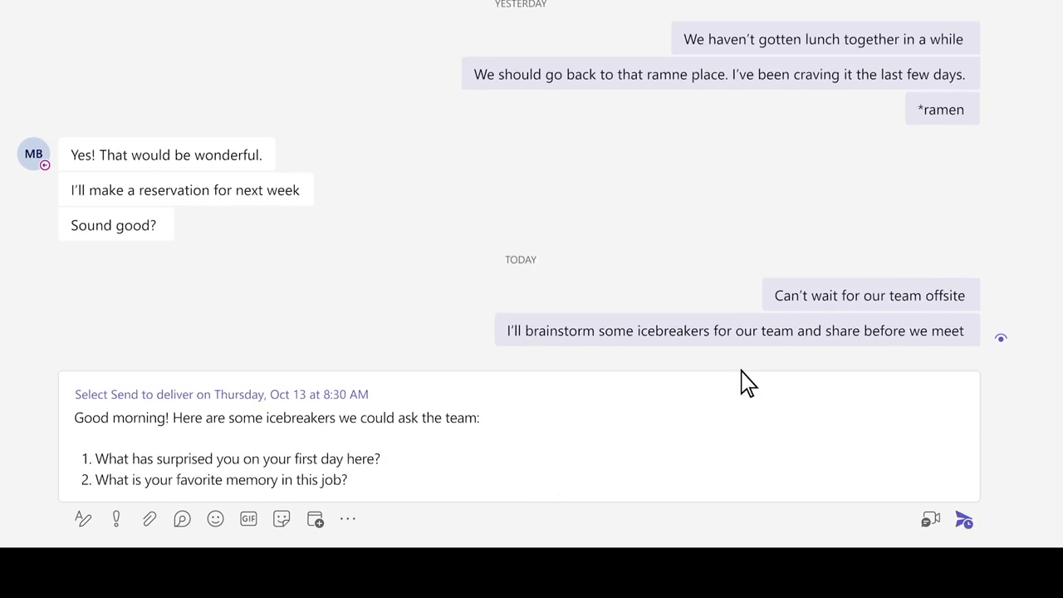
click(964, 519)
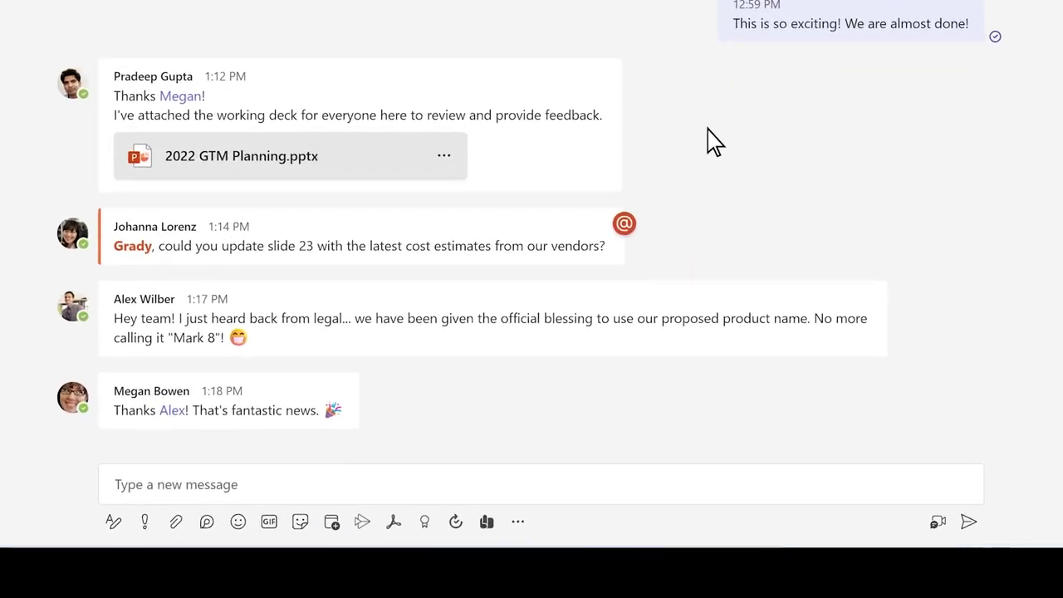
React to the message with an emoji and record a short video clip
click(560, 50)
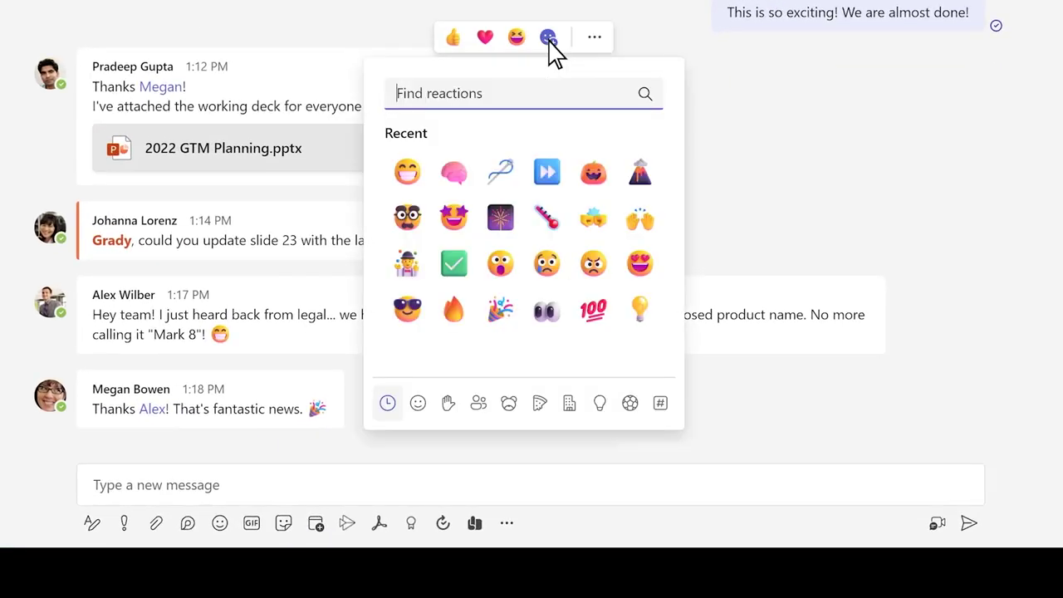
click(549, 311)
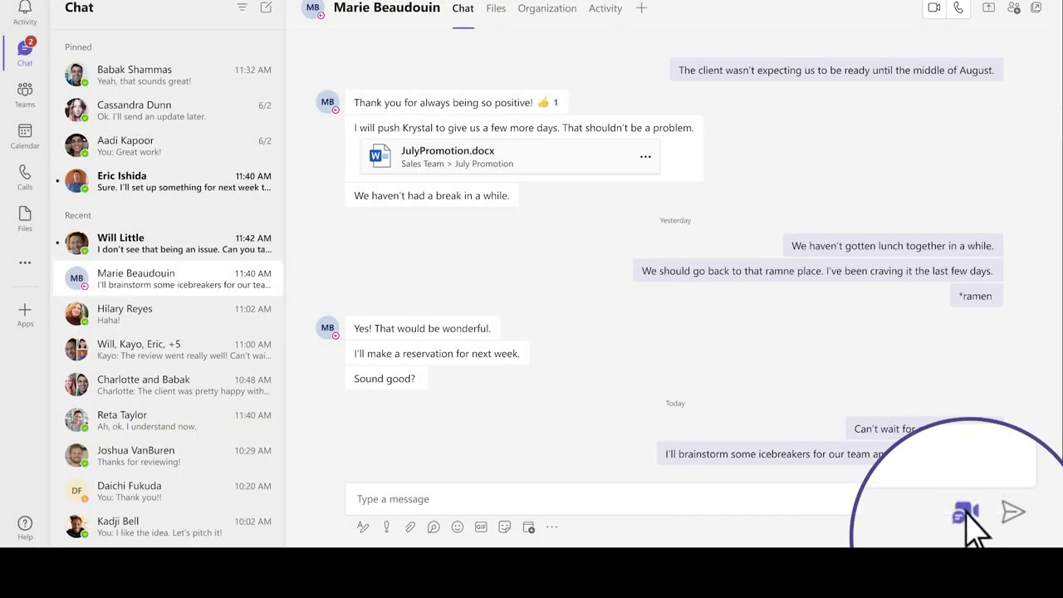
click(966, 517)
click(532, 453)
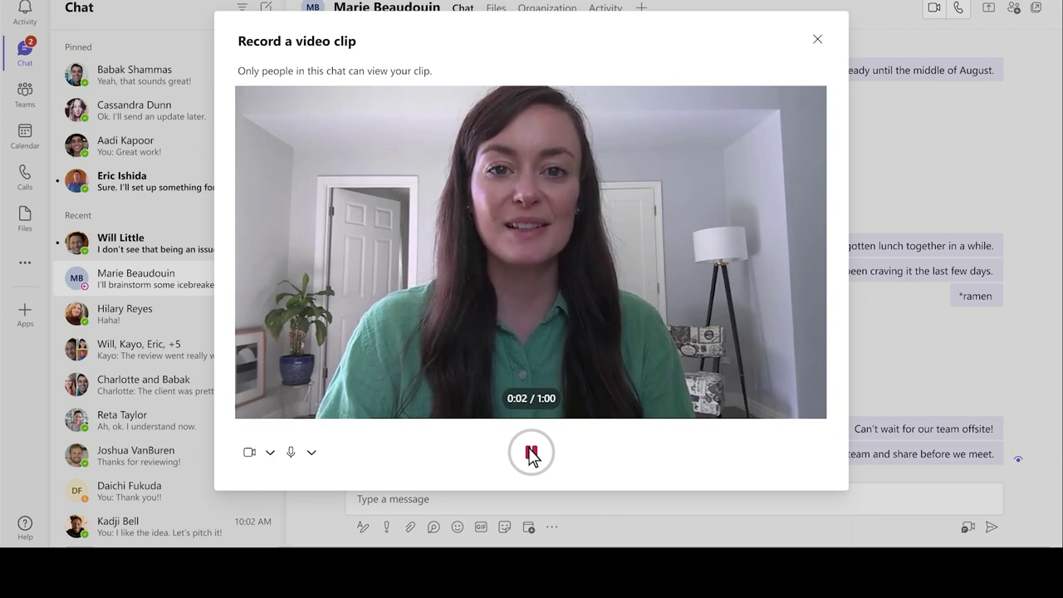
click(532, 453)
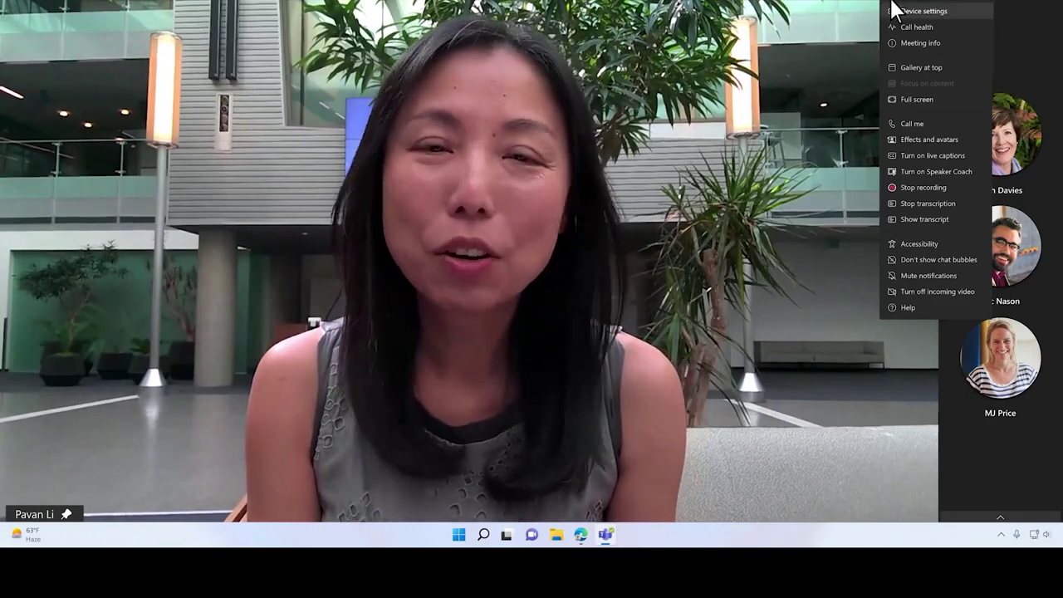
Turn on live captions with the spoken language set to Chinese (Simplified, China)
click(891, 153)
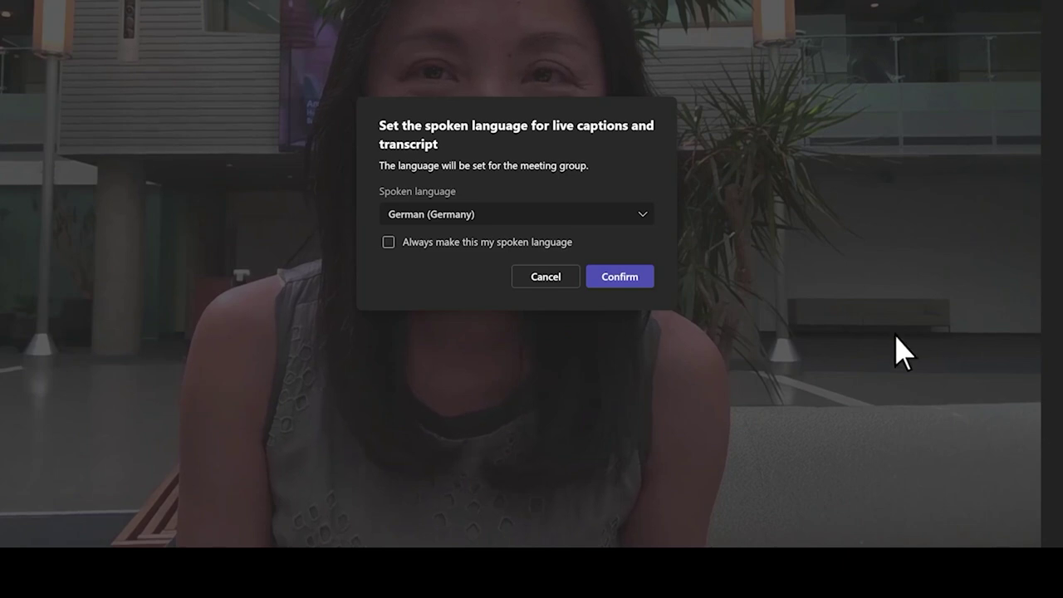
click(645, 216)
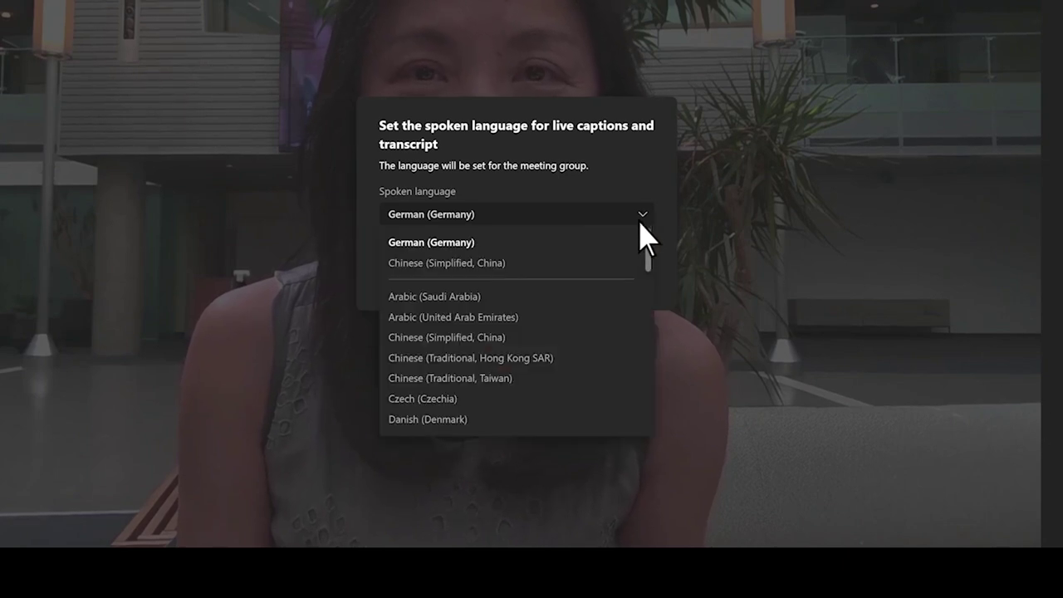
click(629, 262)
click(625, 277)
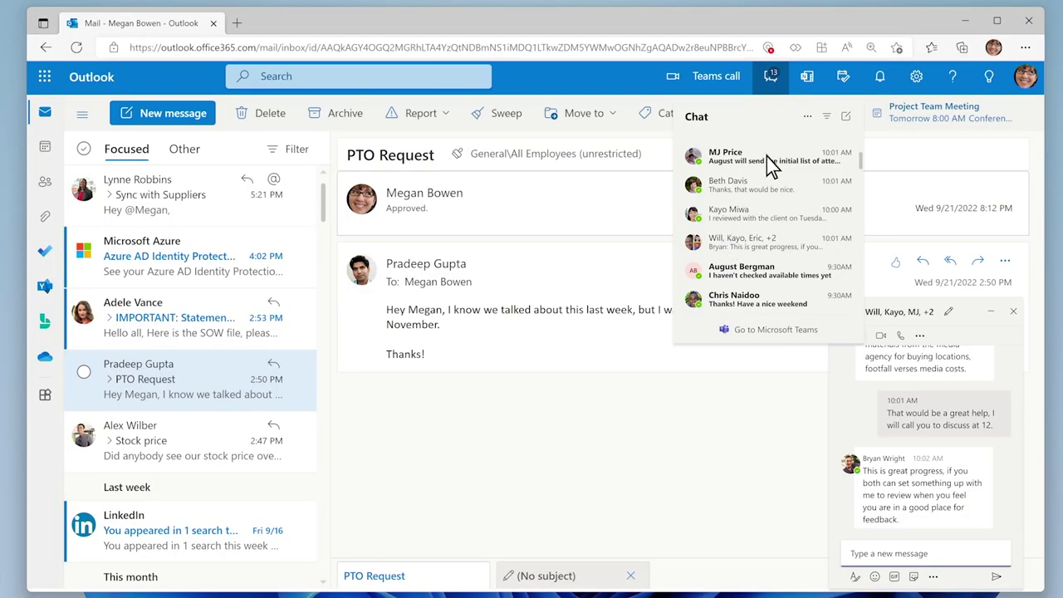
Reply 'You got it' and 'How does 11:05 sound?' in the group chat
click(767, 156)
click(855, 553)
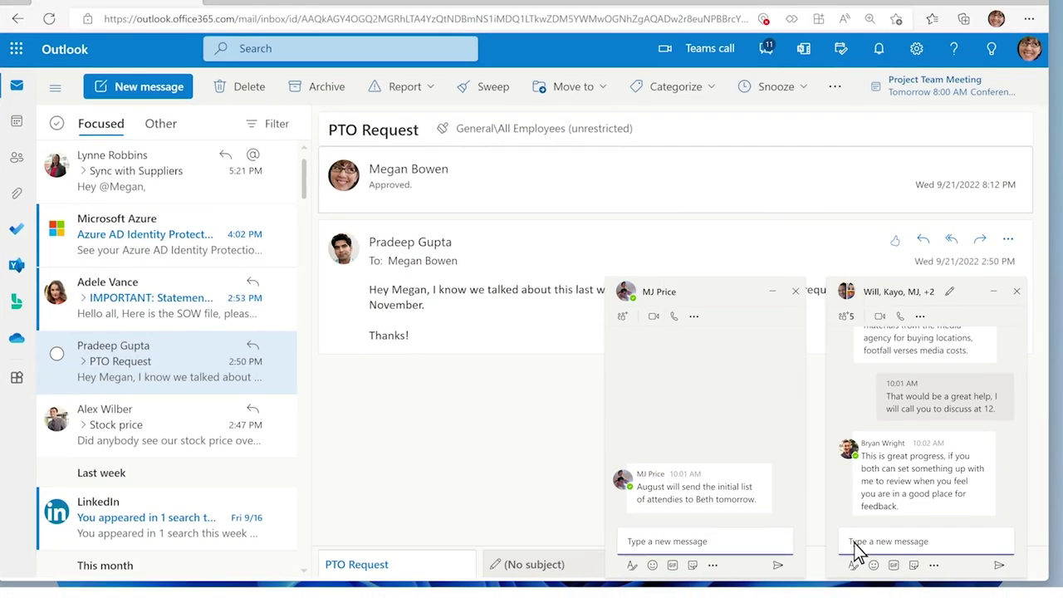
text(You got it)
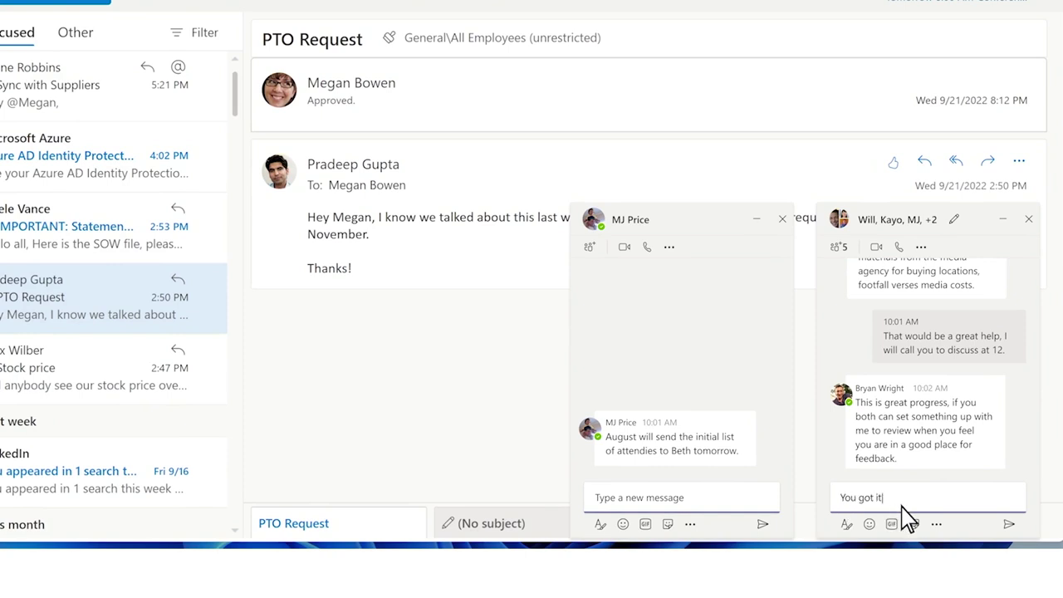
click(1009, 524)
text(How does 11:05 sound?)
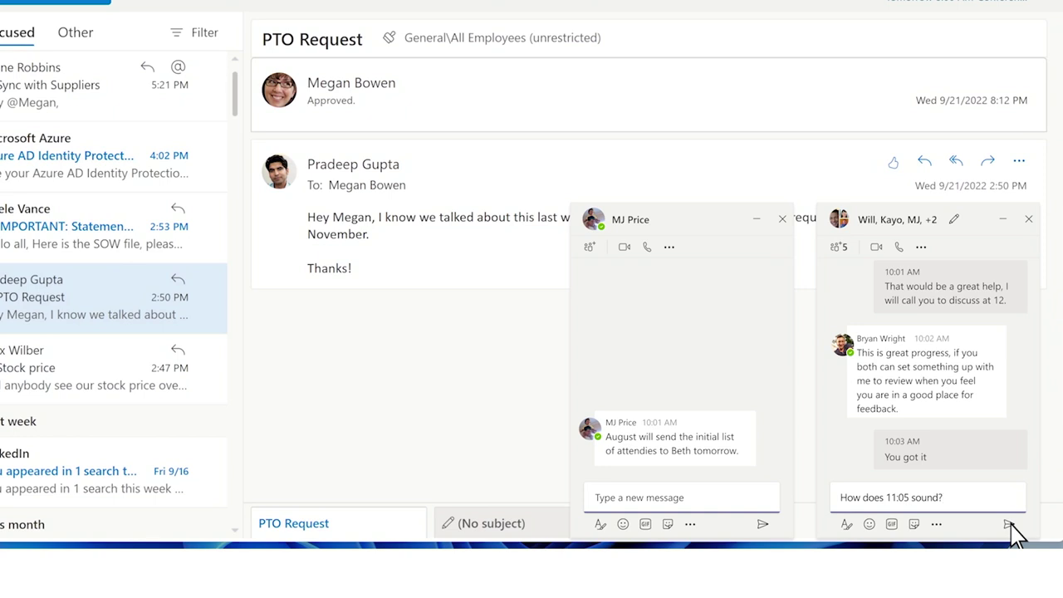
click(1011, 523)
Send 'She is so wonderful!' in the one-to-one chat, then switch to the calendar
click(767, 498)
text(She)
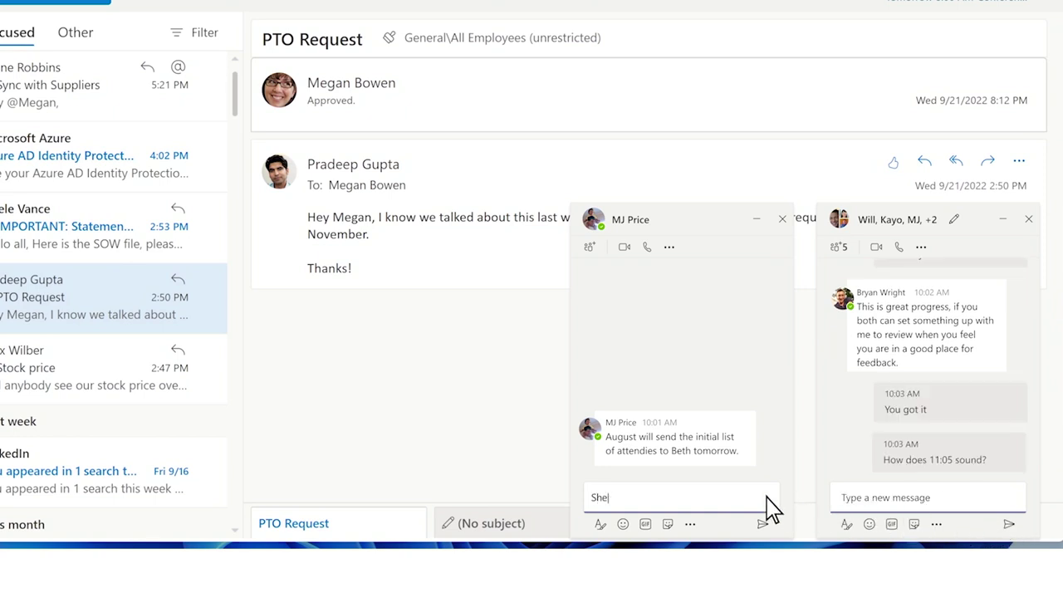
text( is so wonderful!)
click(761, 525)
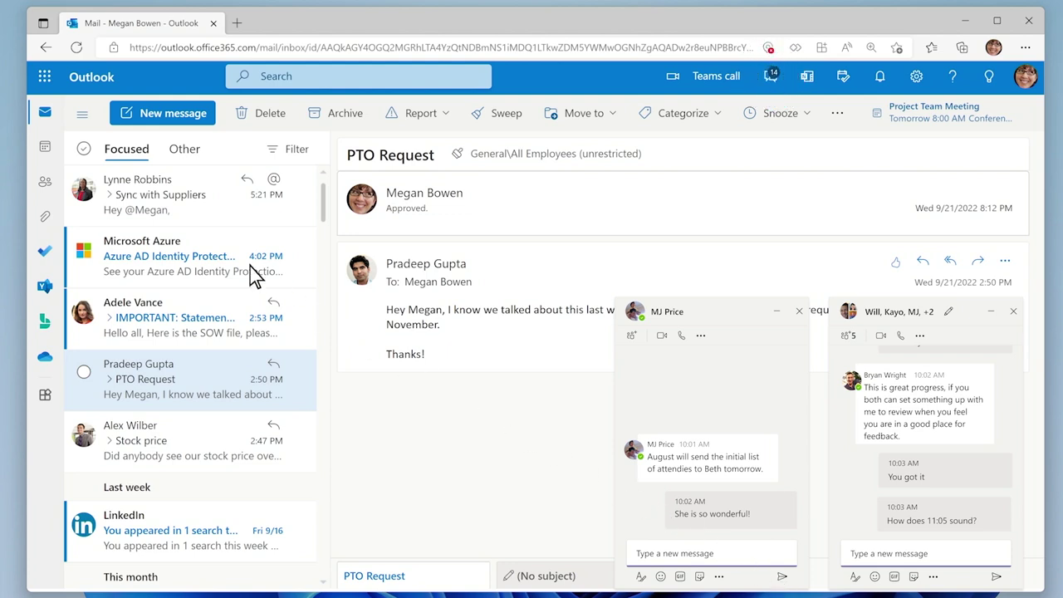
click(52, 154)
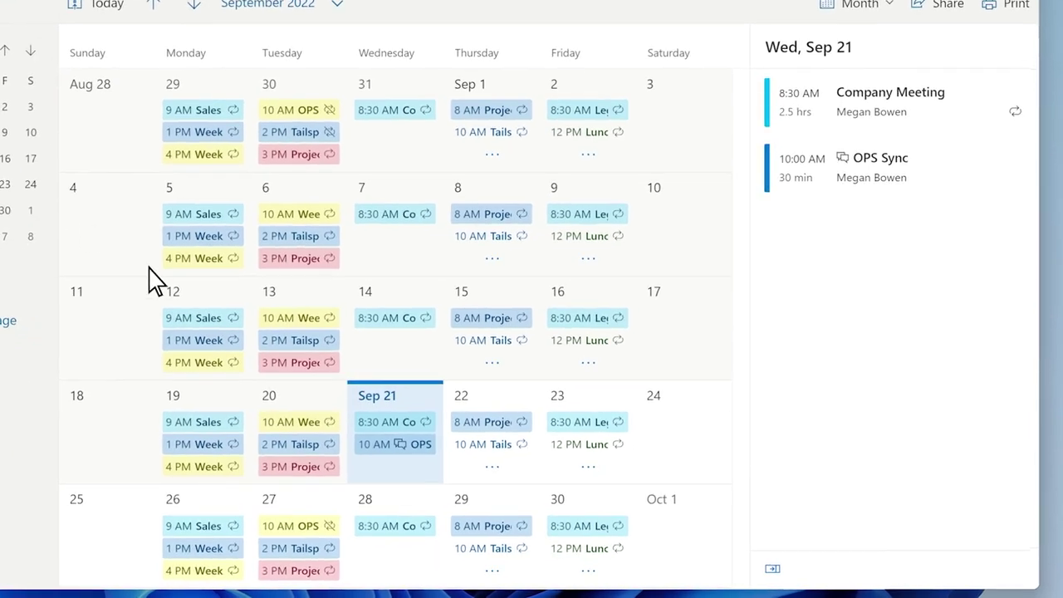
Post 'I'm running a few minutes behind!' in the Sep 21 OPS Sync meeting chat
click(407, 445)
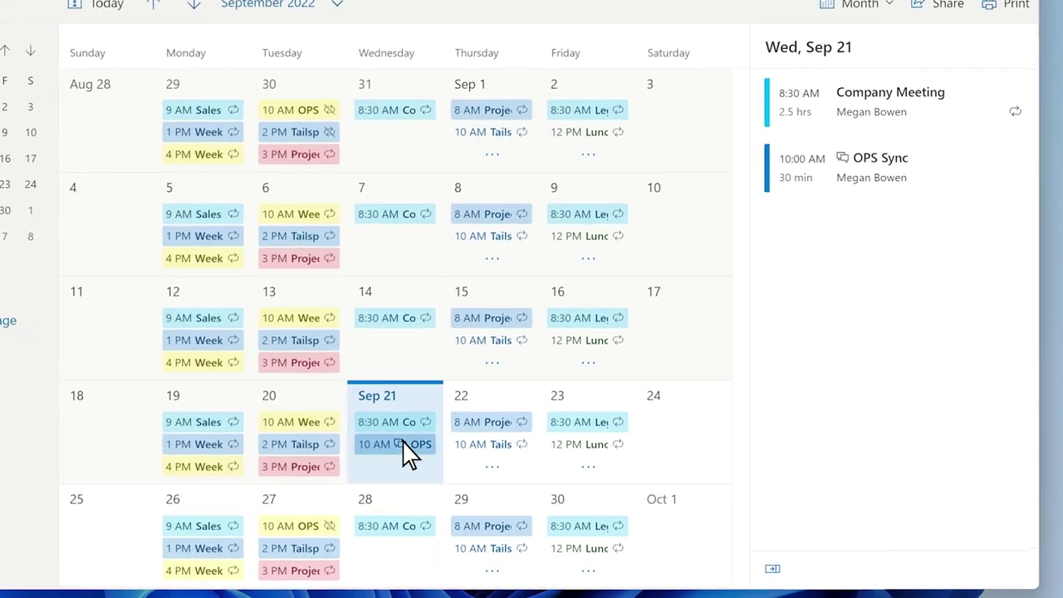
click(407, 446)
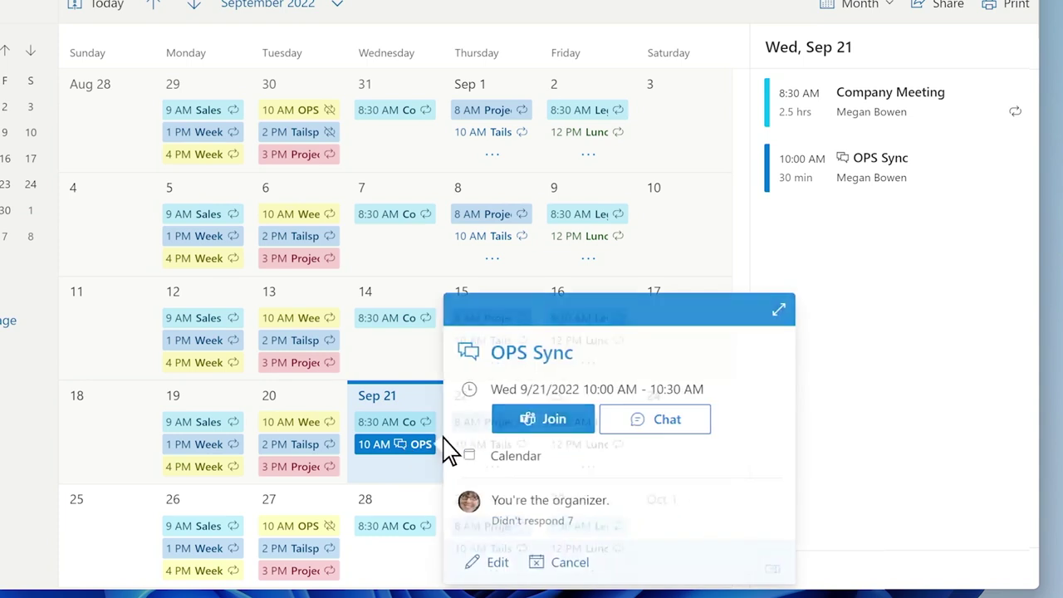
click(652, 423)
click(972, 547)
text(I'm)
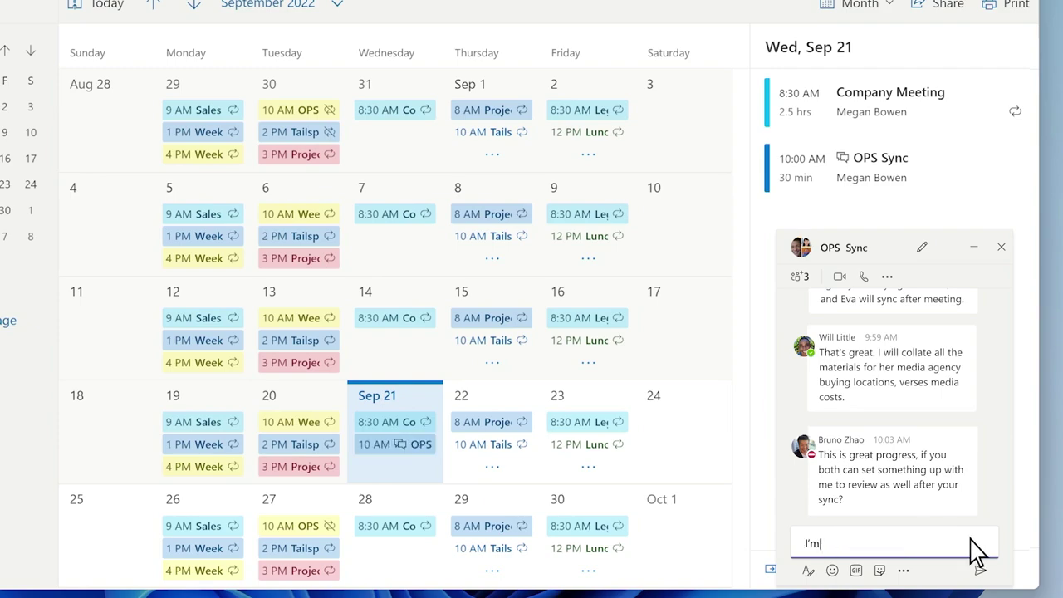
text( running a few minutes behi)
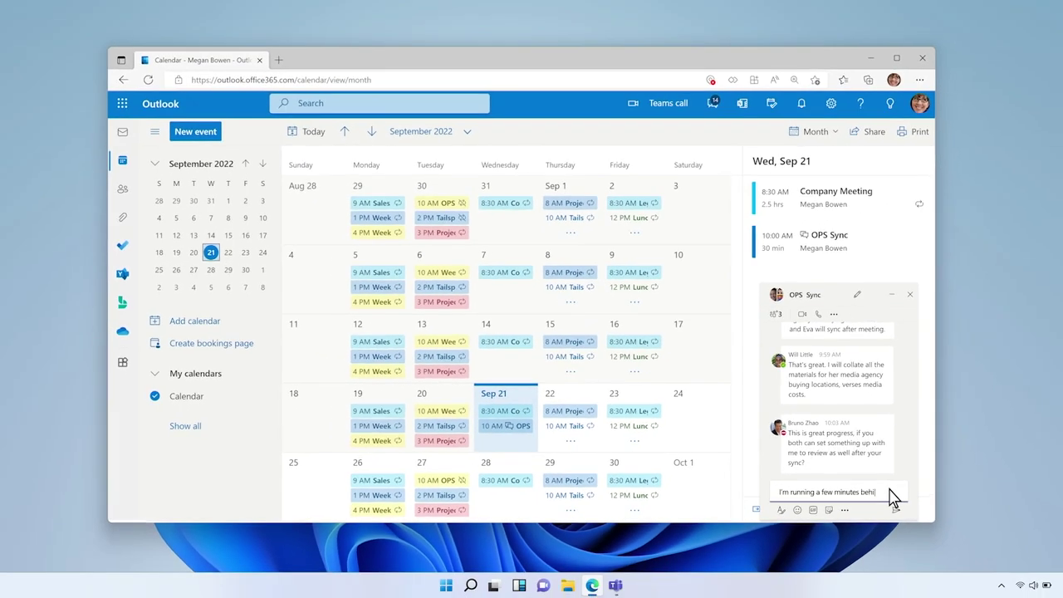
text(nd!)
click(898, 511)
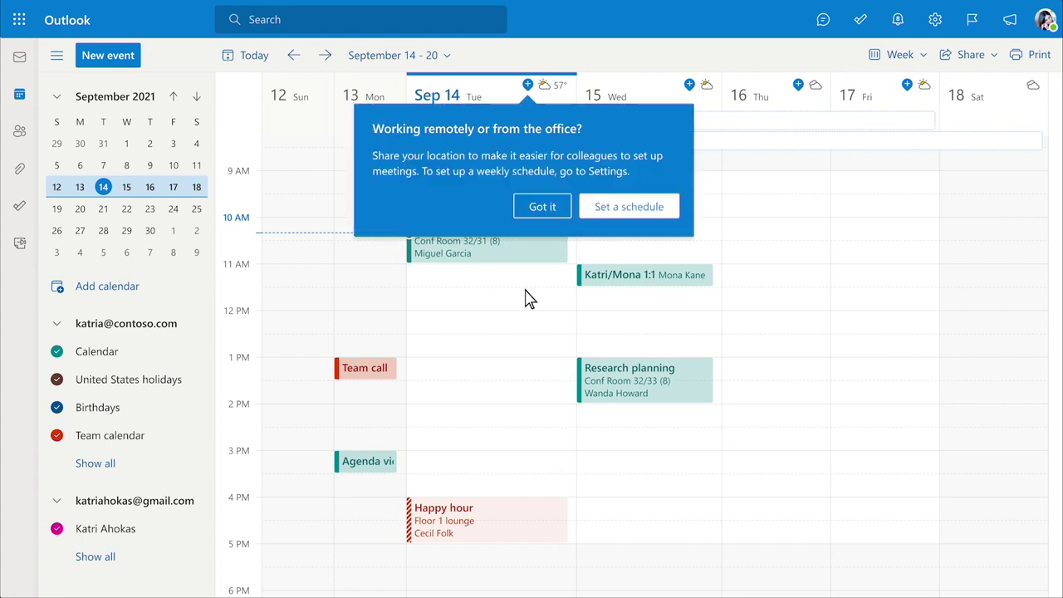
Set Monday to Office and split Wednesday, making the 12:30 PM block Remote
click(625, 210)
click(859, 291)
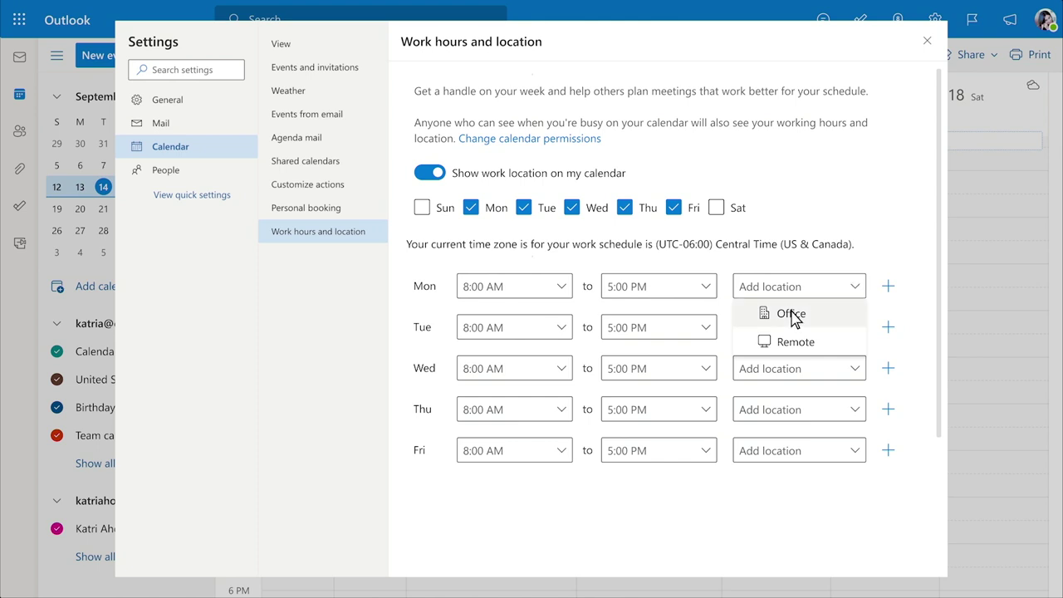
click(794, 315)
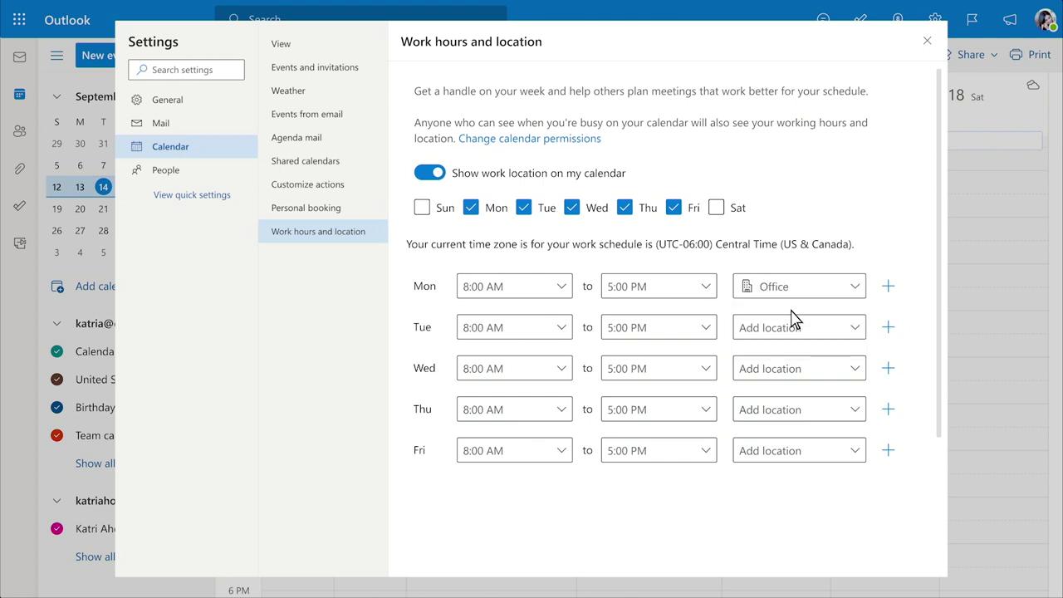
click(889, 369)
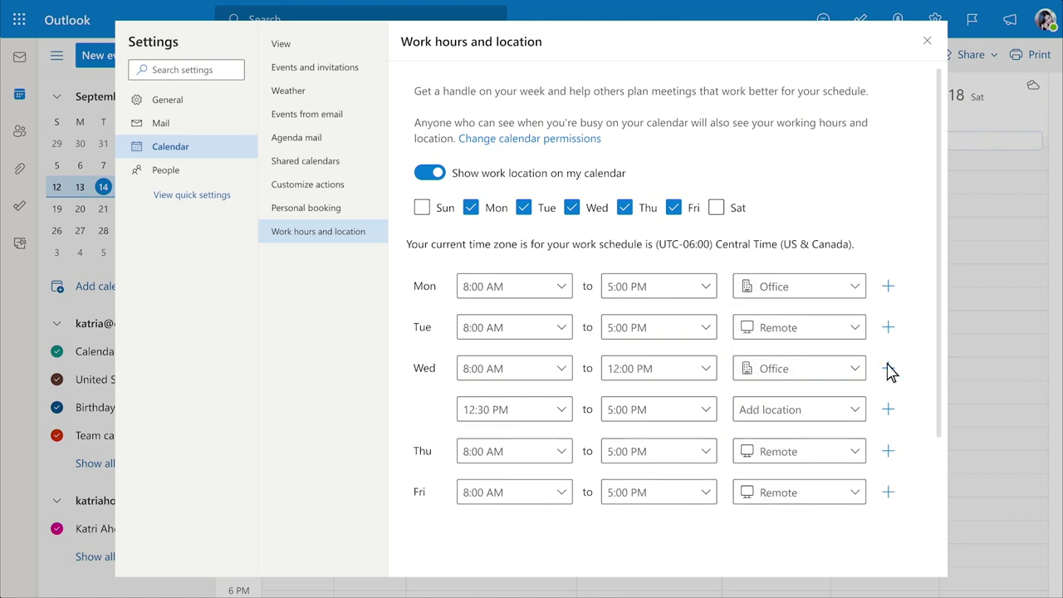
click(859, 413)
click(792, 466)
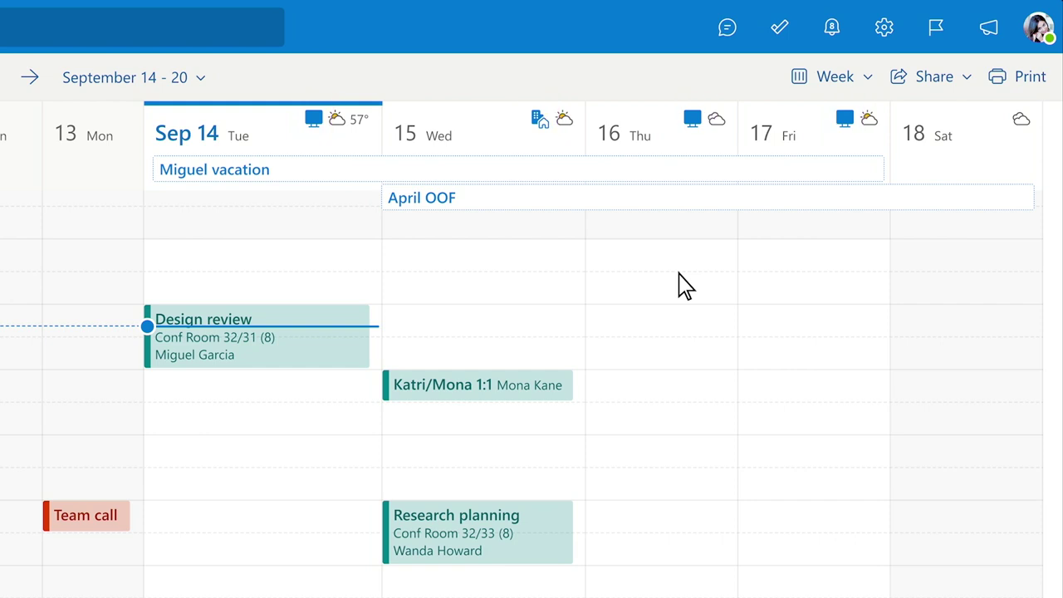
Toggle Wednesday's 8:00–12:00 location to Remote and back to Office, then open work hours settings
click(539, 121)
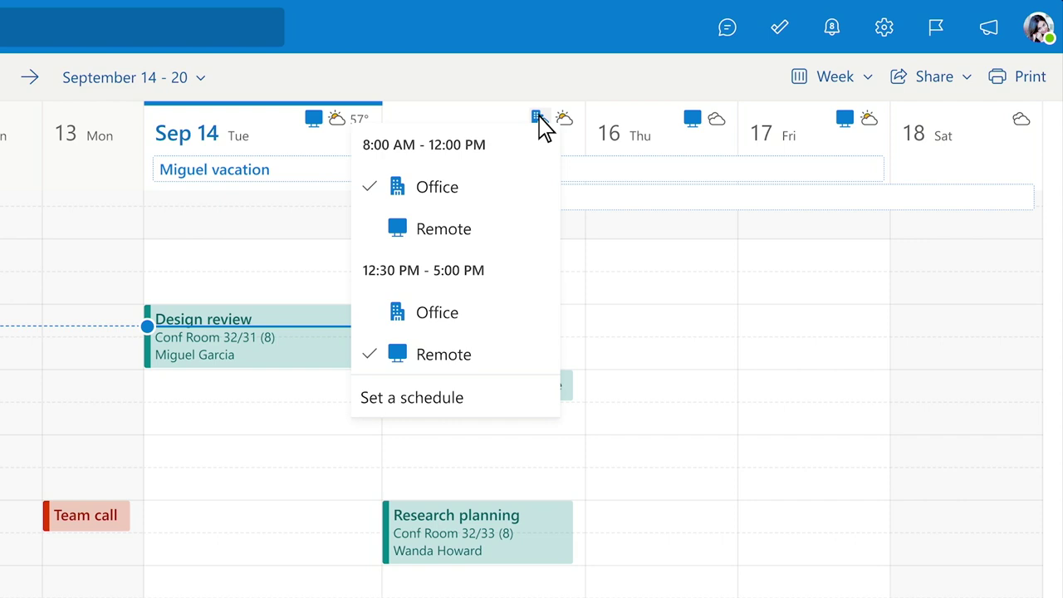
click(449, 231)
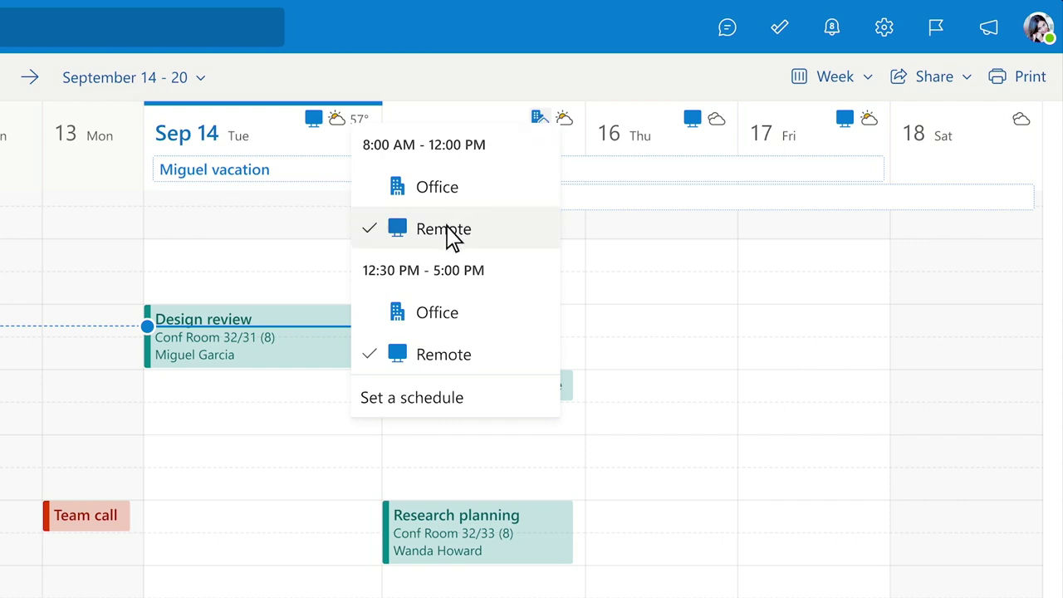
click(449, 190)
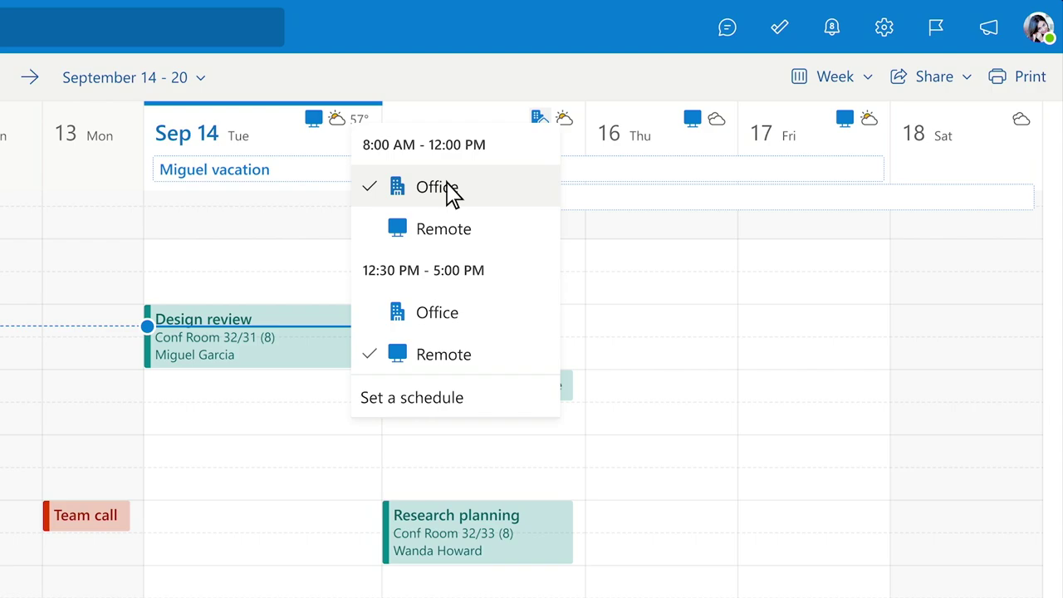
click(451, 406)
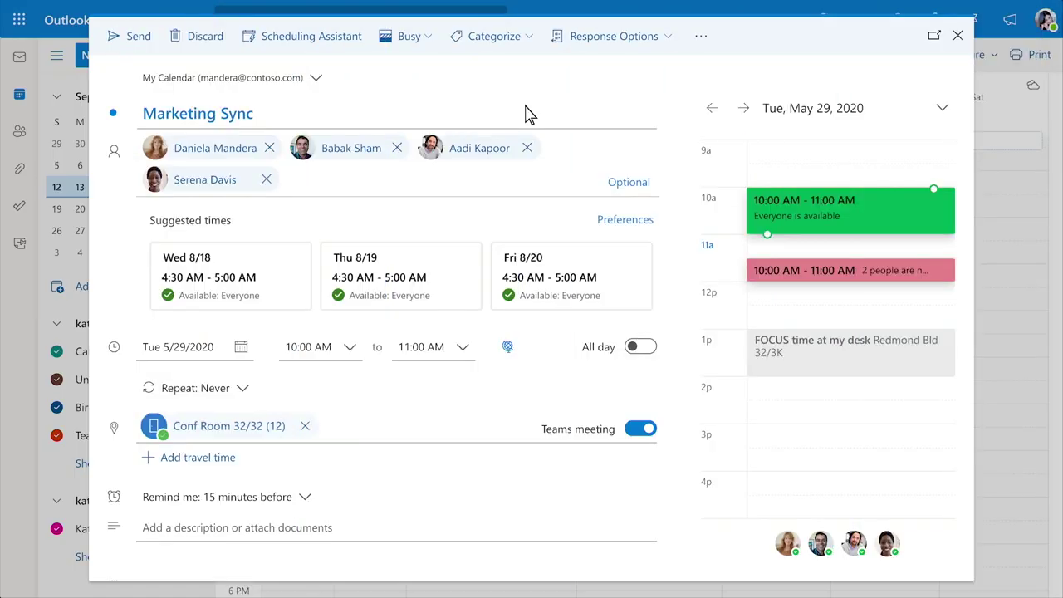
In the Scheduling Assistant grid, move the Marketing Sync meeting from 11 AM to about 12:15 PM
click(332, 38)
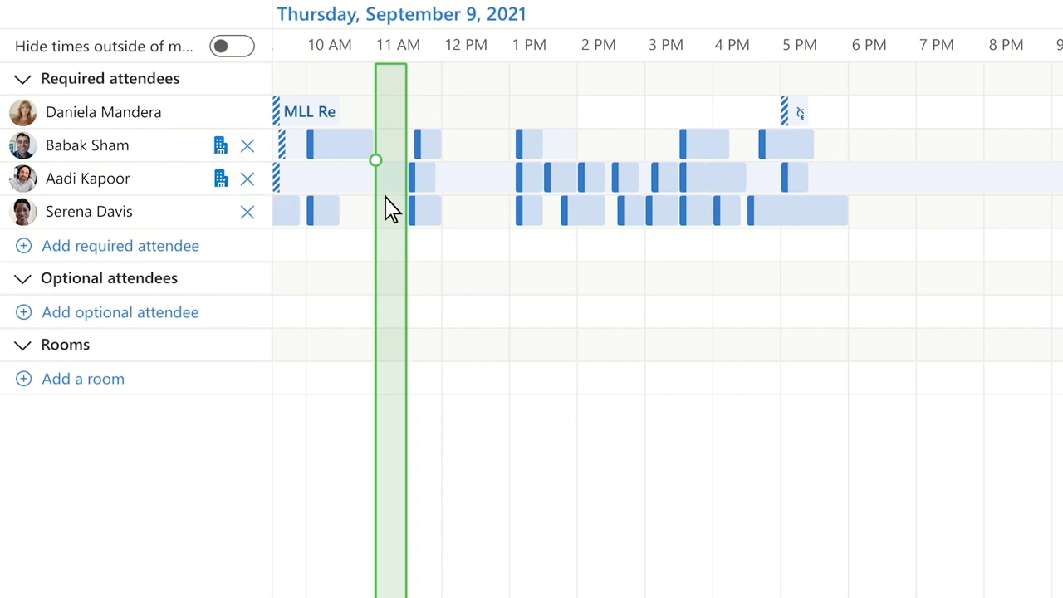
drag(391, 208, 490, 208)
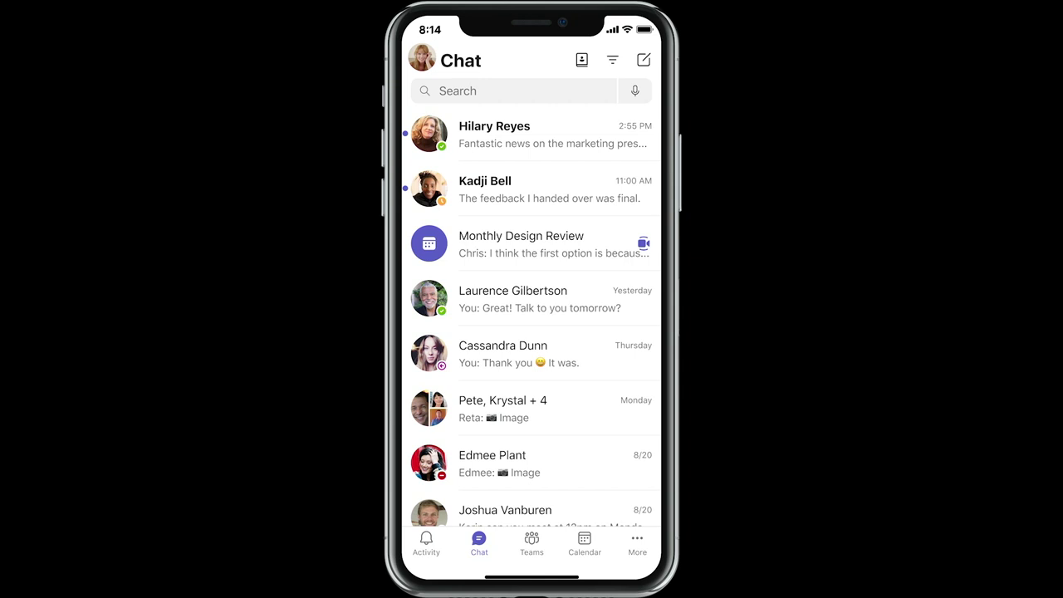
Switch your Teams mobile work location from Office to Remote
click(422, 57)
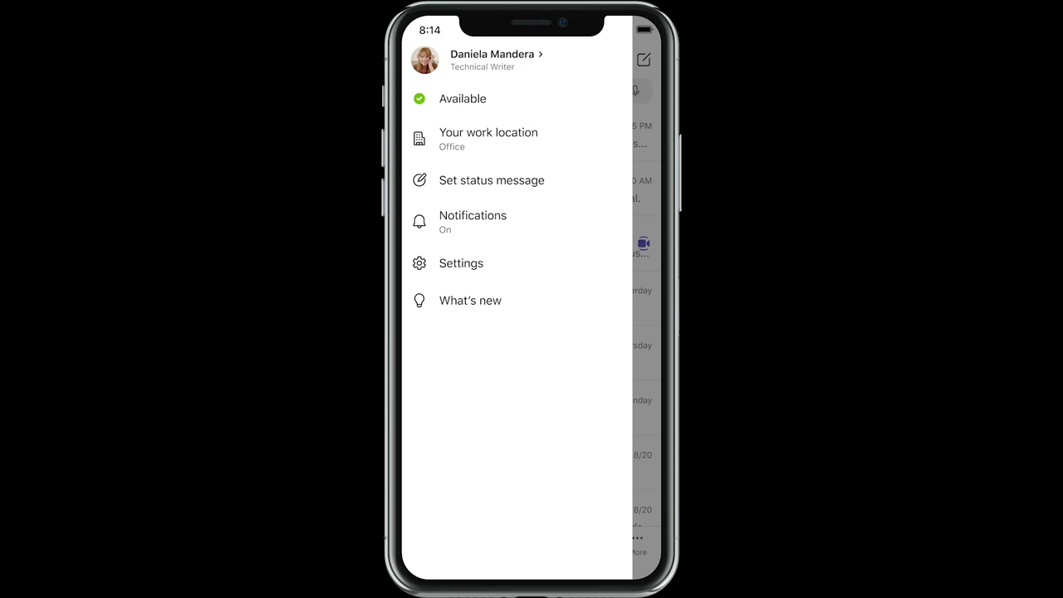
click(484, 137)
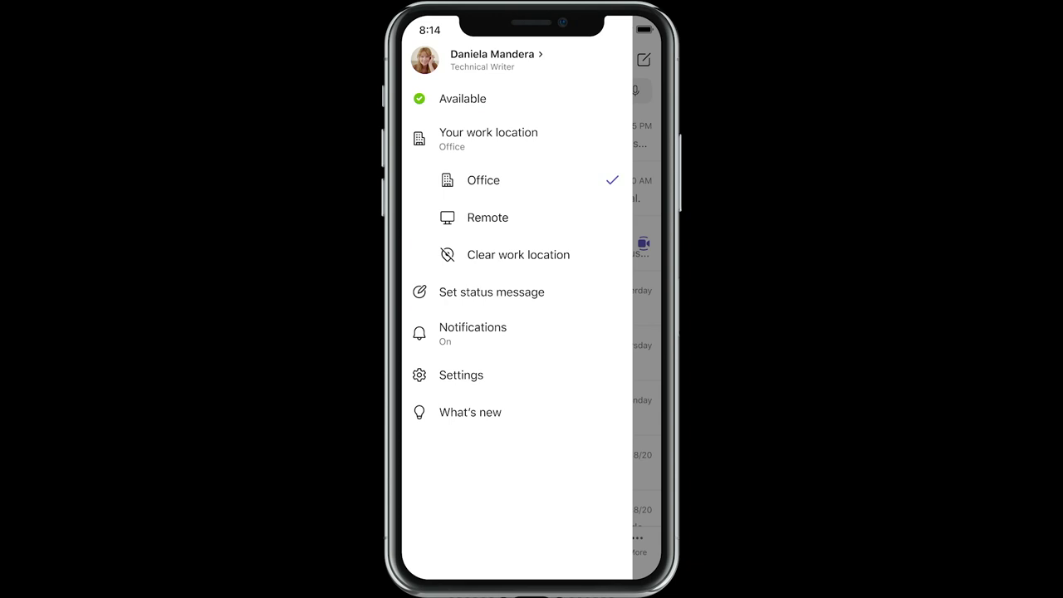
click(485, 219)
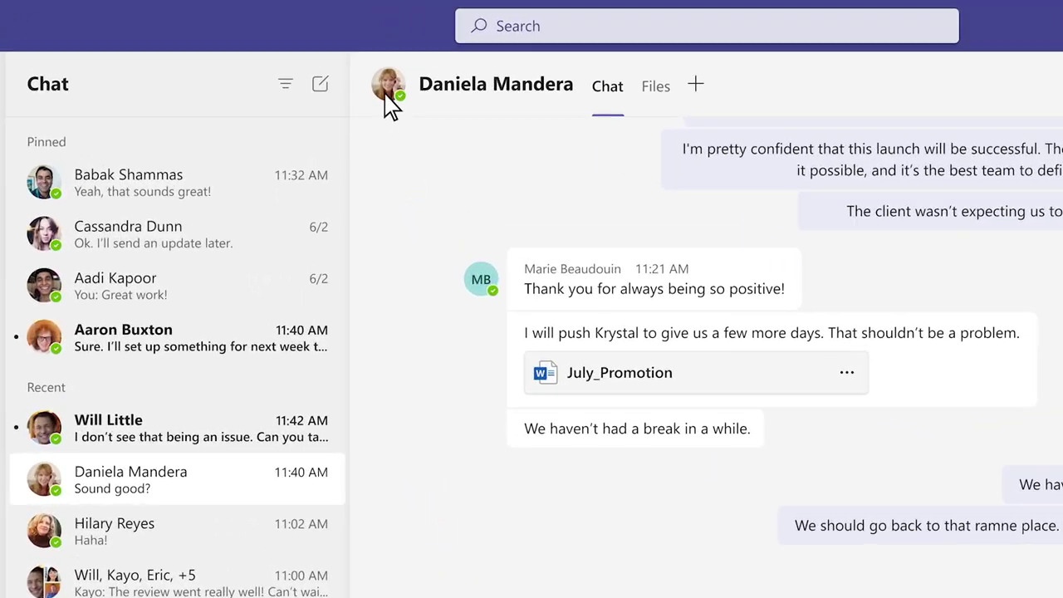
Show the chat contact's profile card with status Available, location Remote and contact details
mouse_move(397, 108)
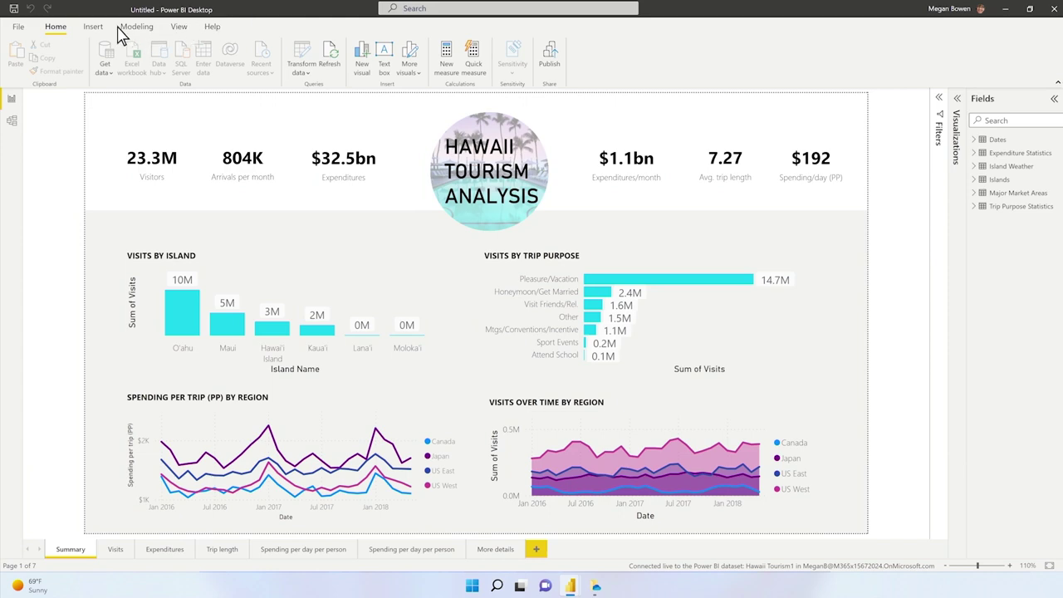
Save the report as Hawaii Tourism in OneDrive's Tourism folder, then open Hawaii Tourism.pbix online
click(14, 10)
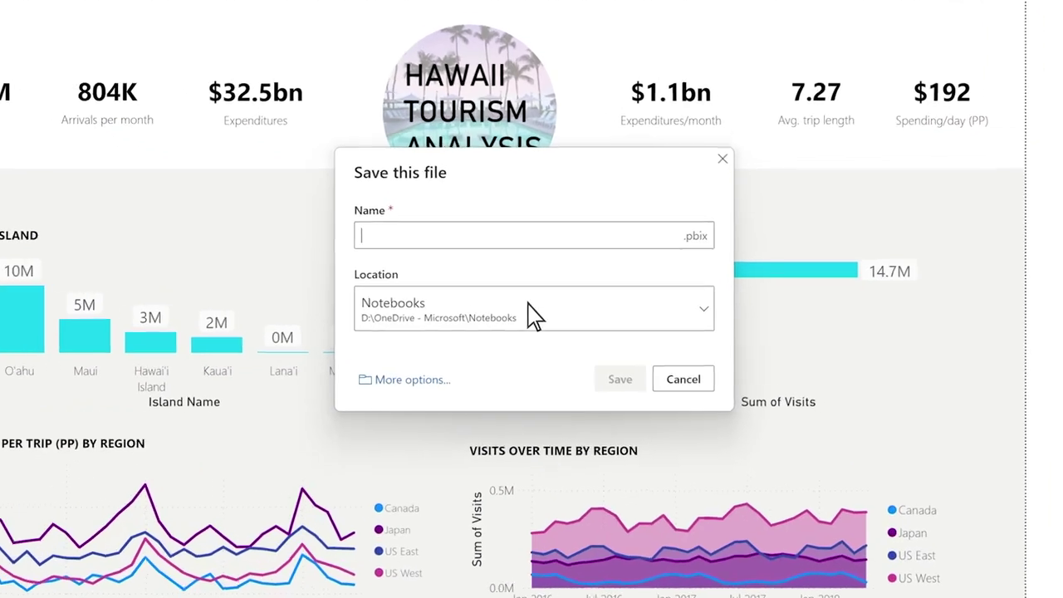
click(534, 317)
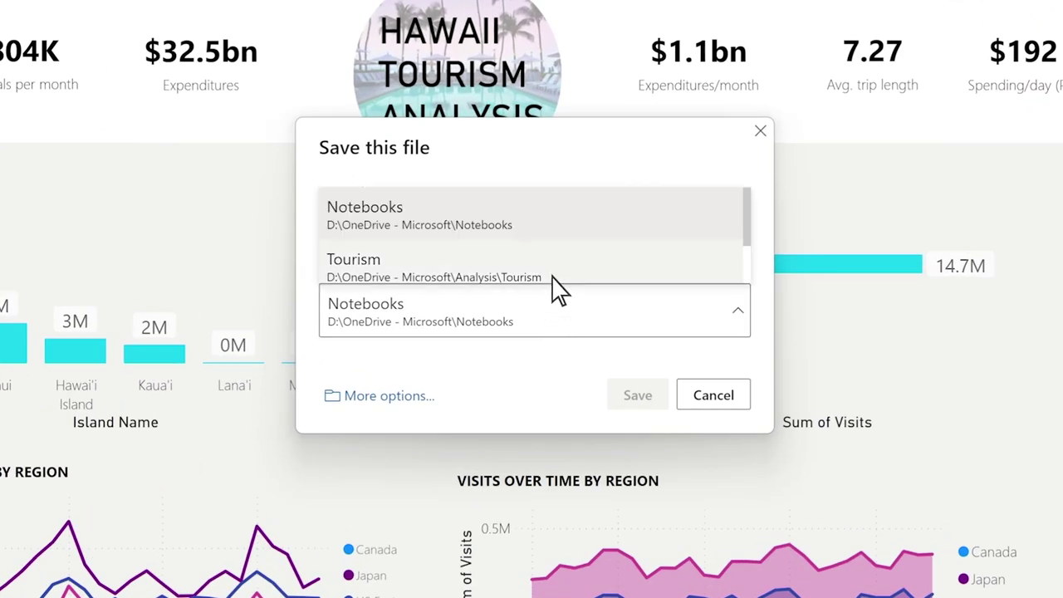
click(552, 276)
text(Hawaii Tourism)
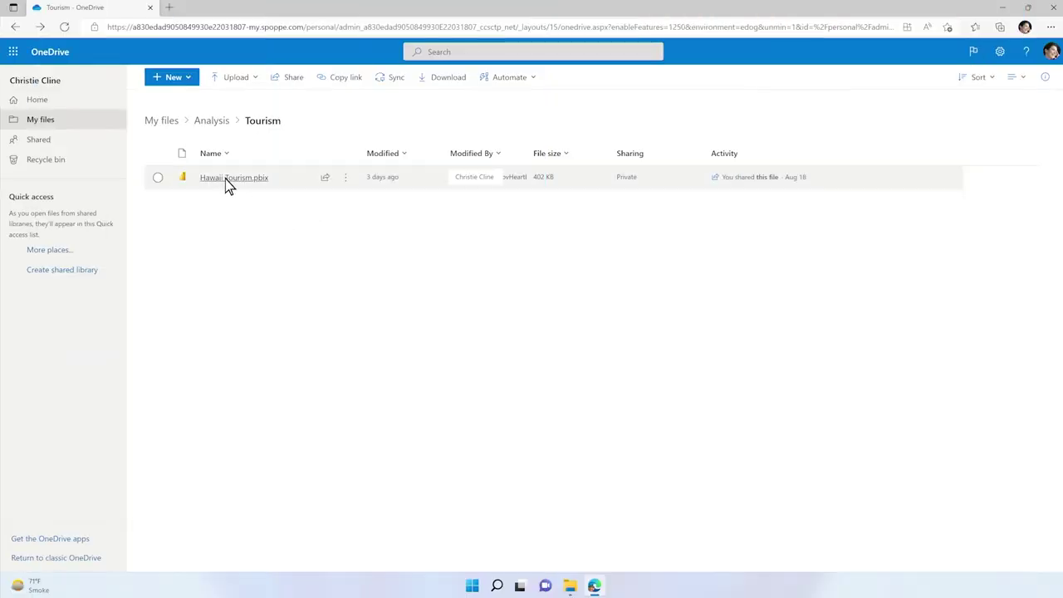
click(226, 178)
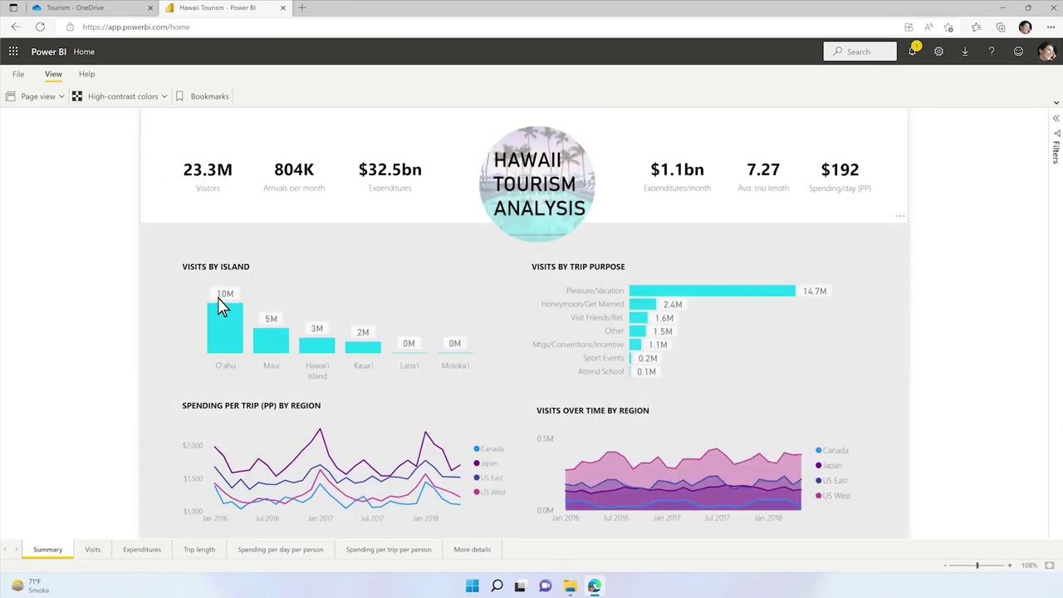
Cross-filter the report by O'ahu, then Hawai'i Island, then Pleasure/Vacation trips
mouse_move(216, 325)
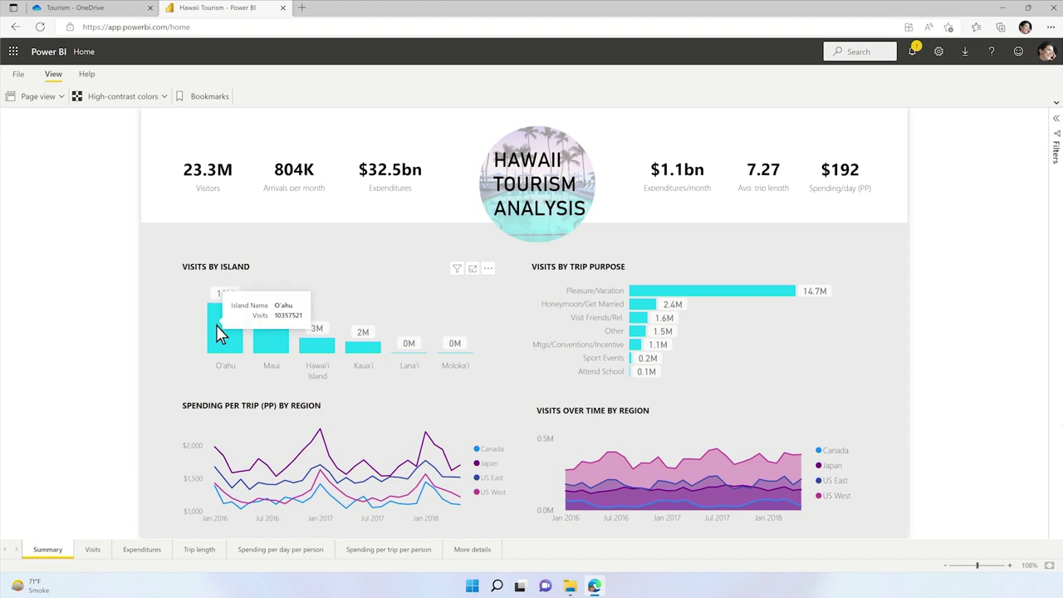
click(216, 325)
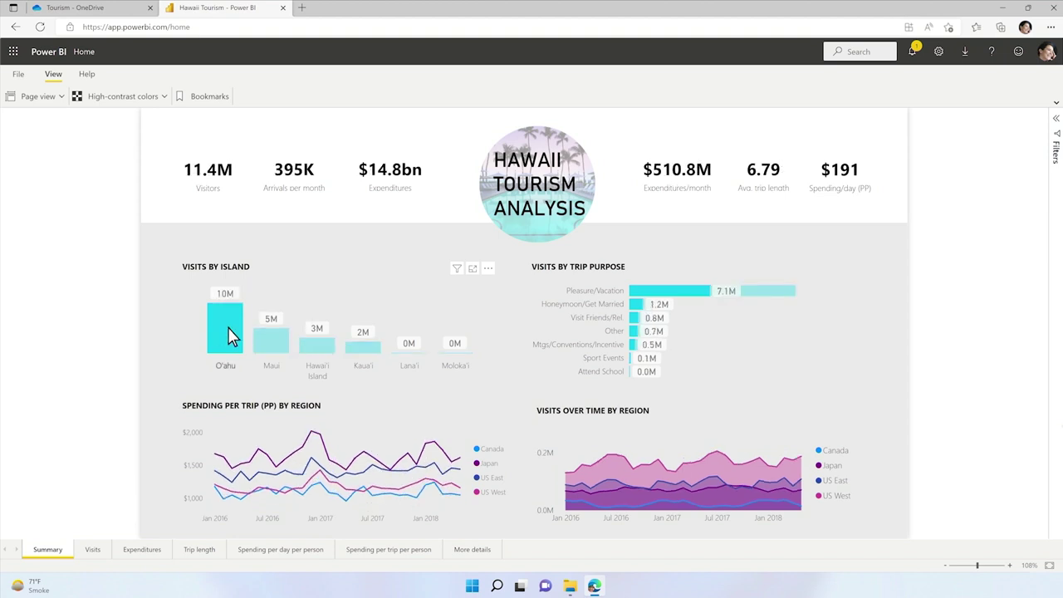
click(312, 349)
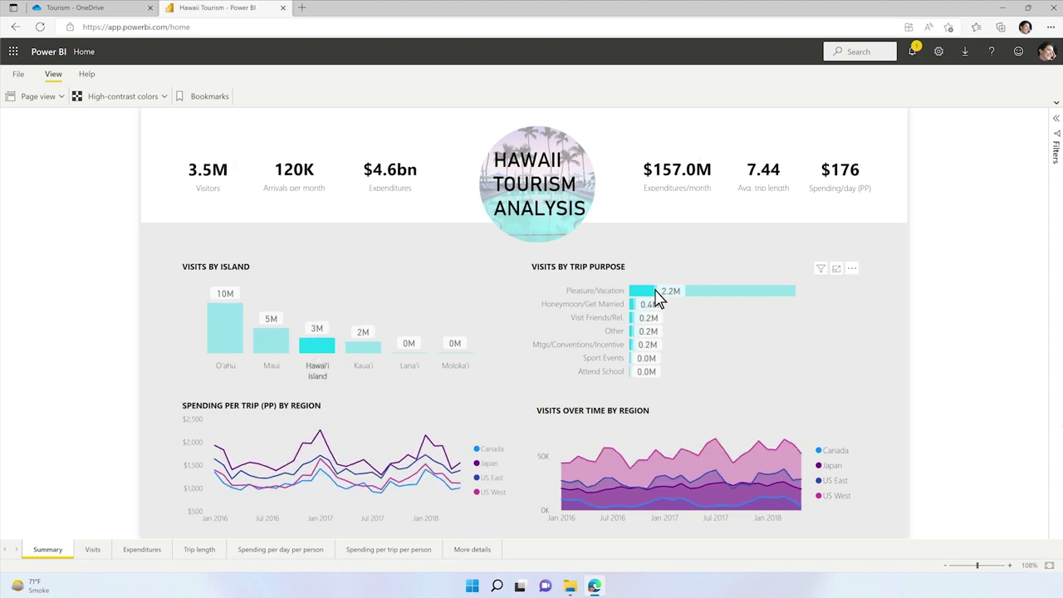
mouse_move(658, 298)
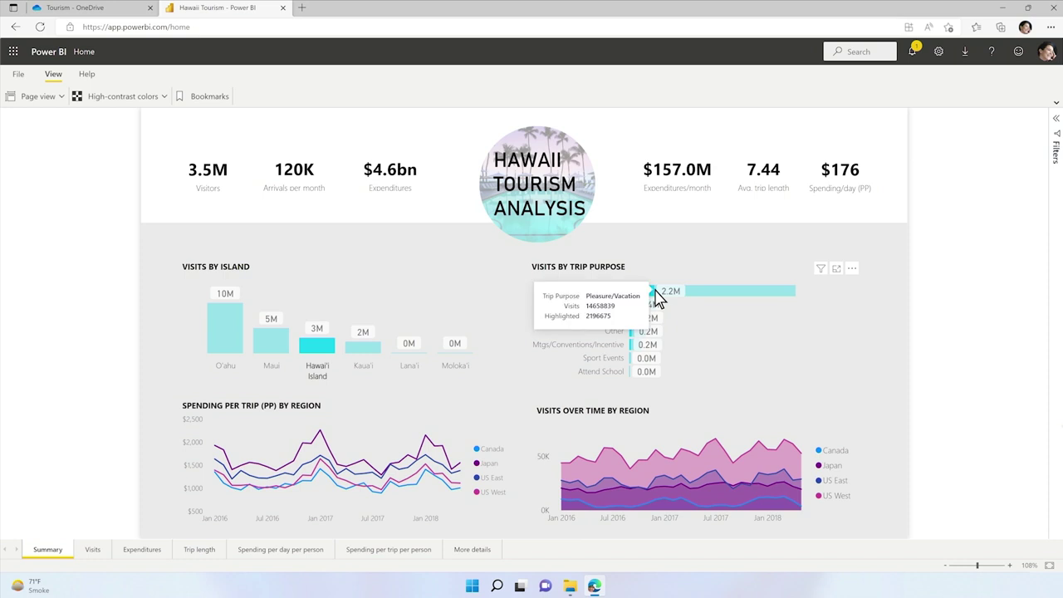
click(658, 298)
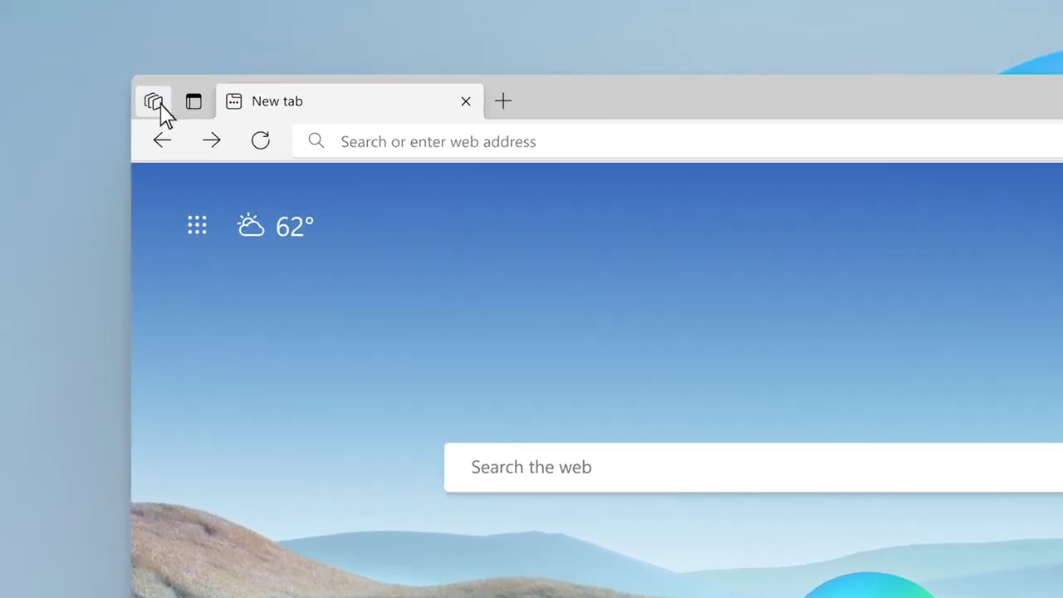
Show the Edge workspaces: Product Research, Contoso Mark 8 and Contoso Volunteering
click(160, 106)
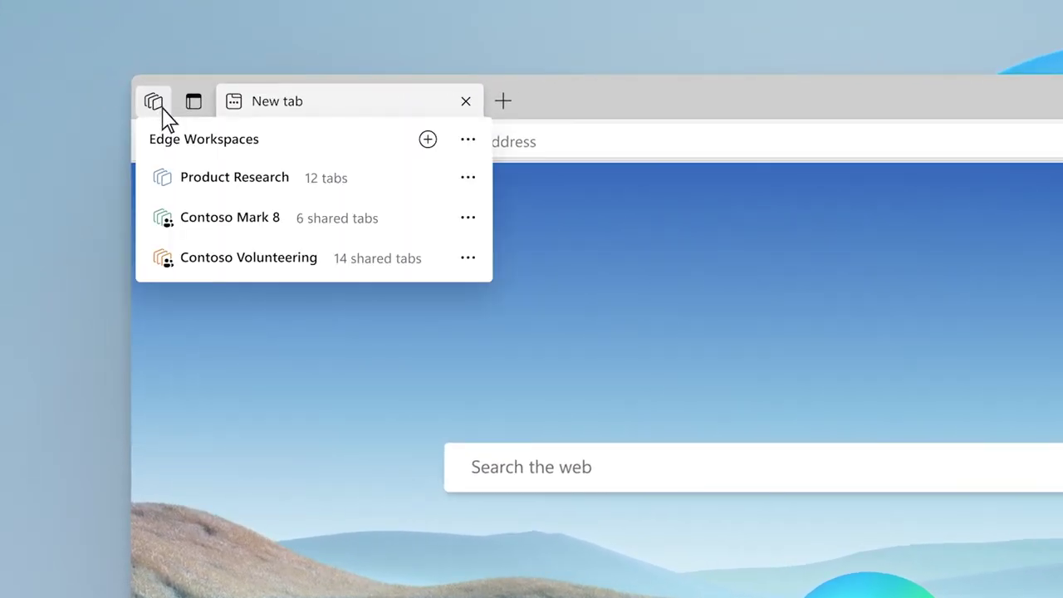
Open the Contoso Mark 8 workspace and go to the third drone slide of Images - Mark8
click(279, 225)
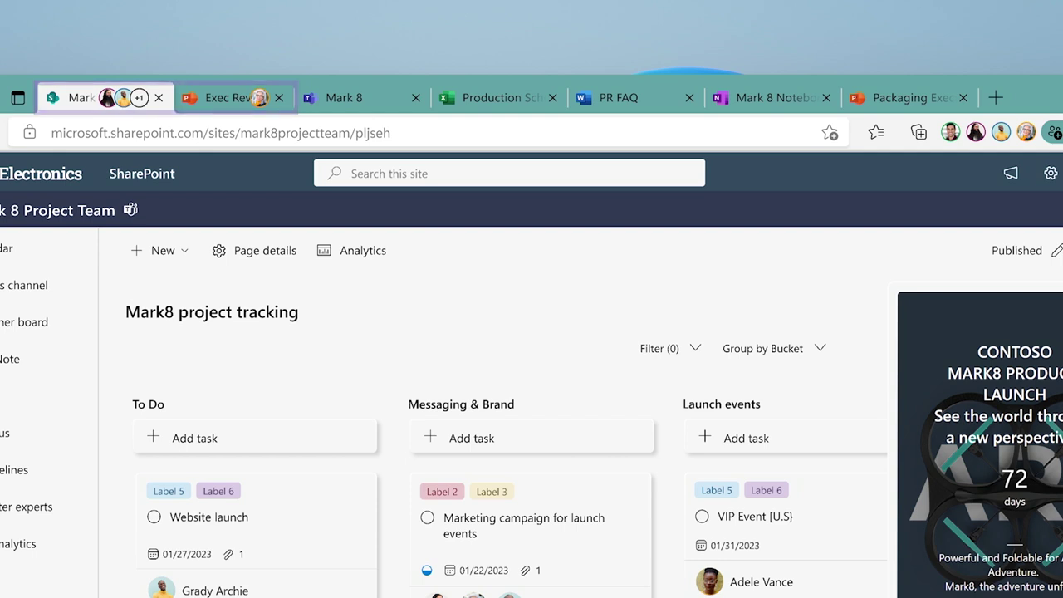
click(996, 97)
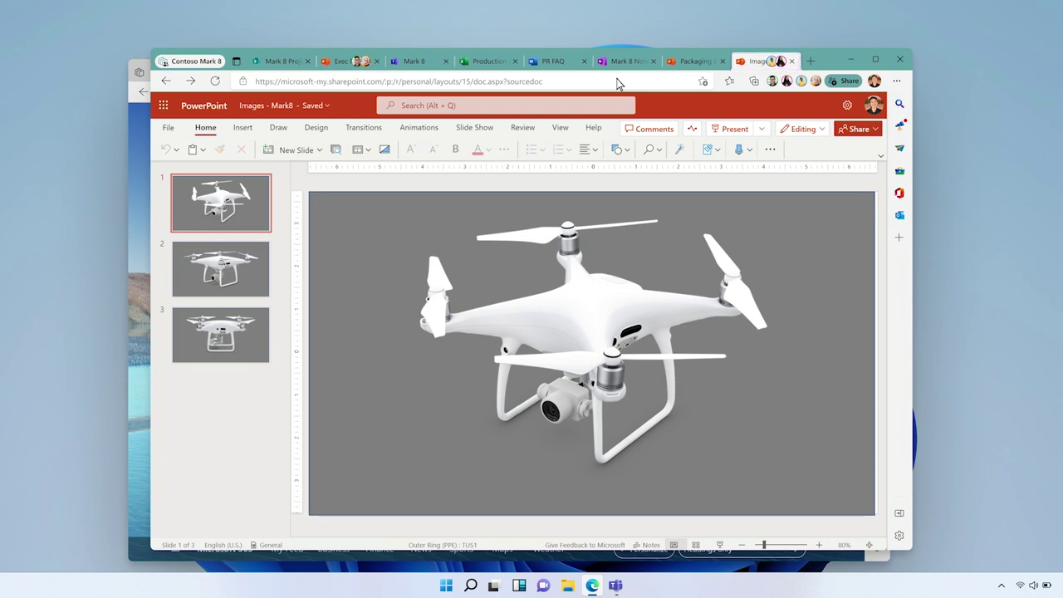
key(End)
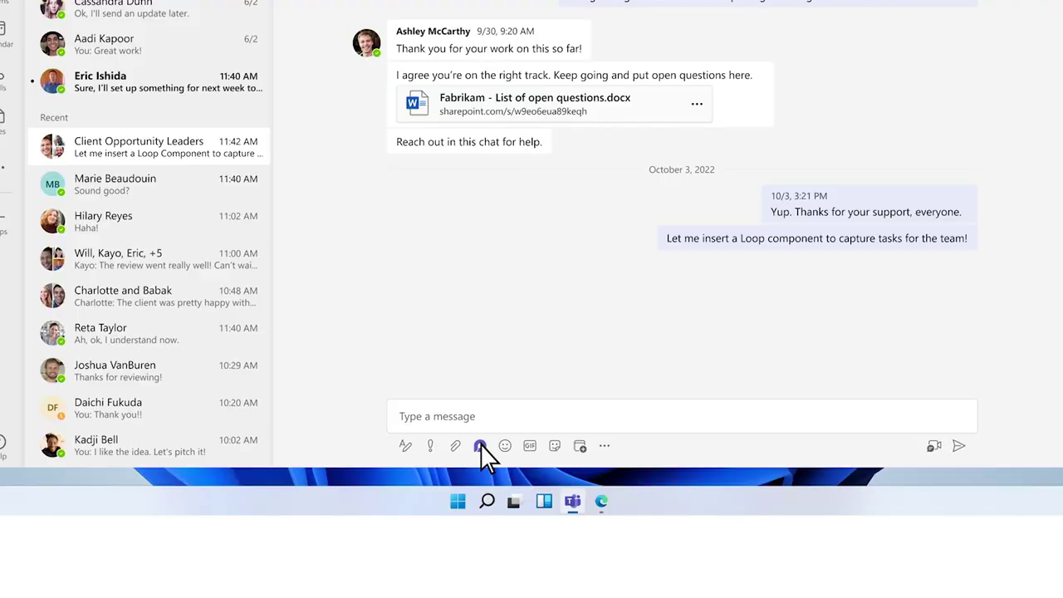
Send the leads a Loop task list asking them to check task assignments and due dates
click(480, 446)
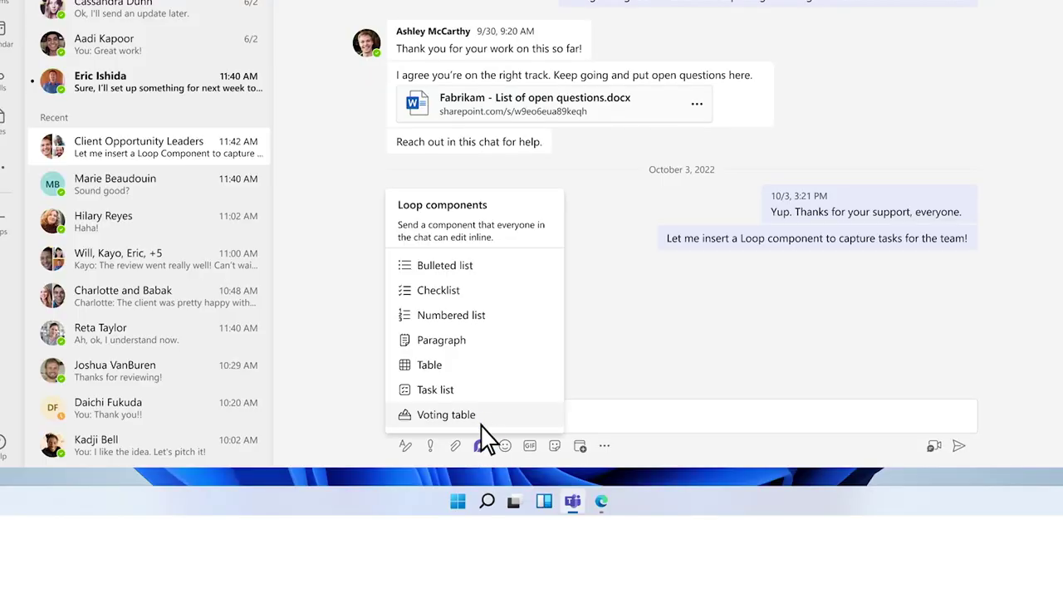
click(481, 392)
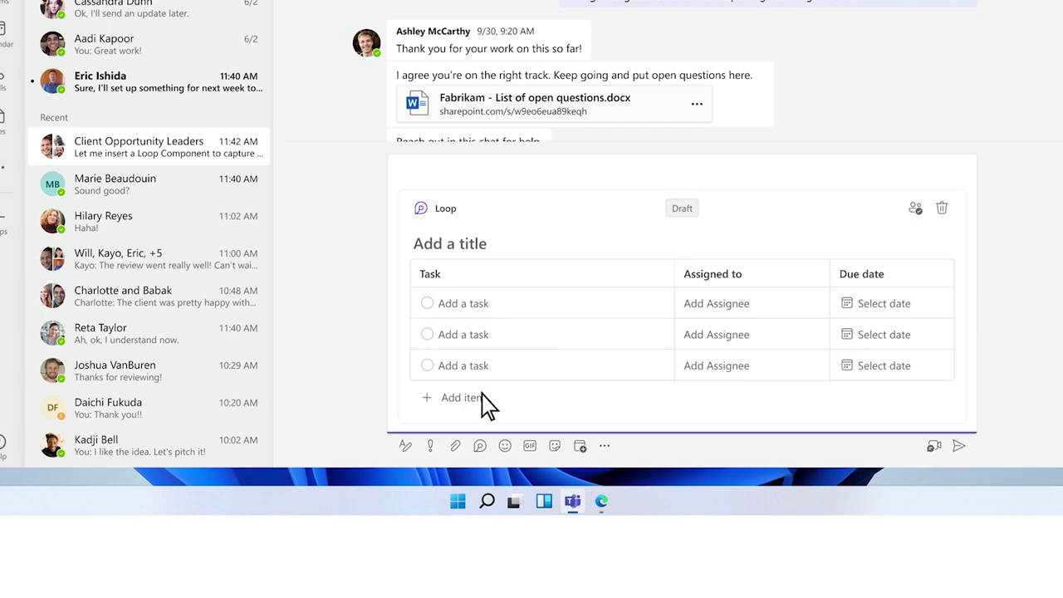
click(404, 178)
text(Leads, can you help me fill this in? Check if we've assigned tasks to the right people and confirm the due dates.)
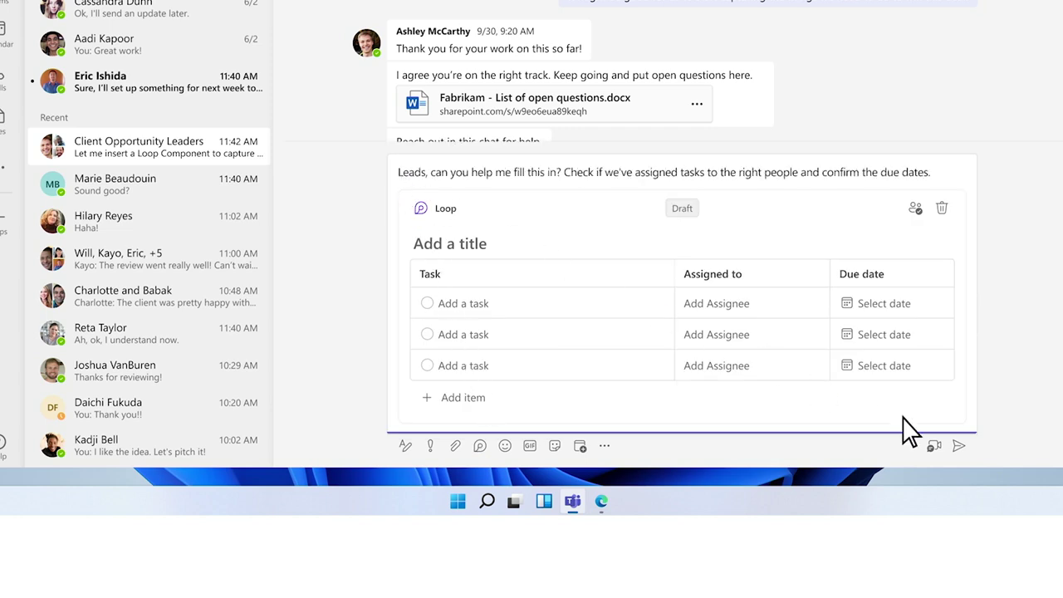
click(959, 448)
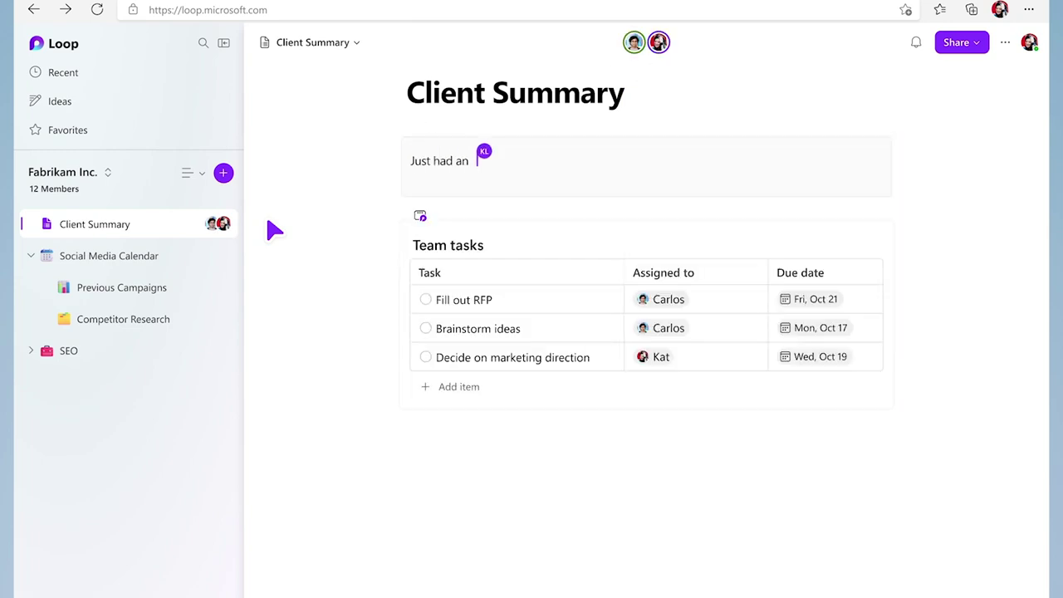
Add a subpage under Client Summary using the Team Decision template
click(230, 228)
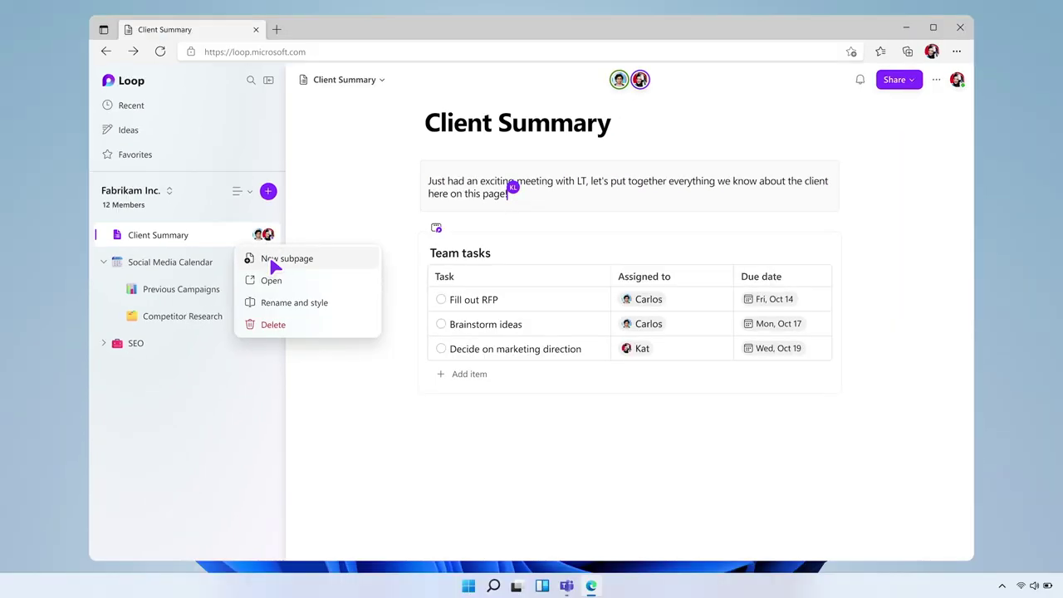
click(274, 259)
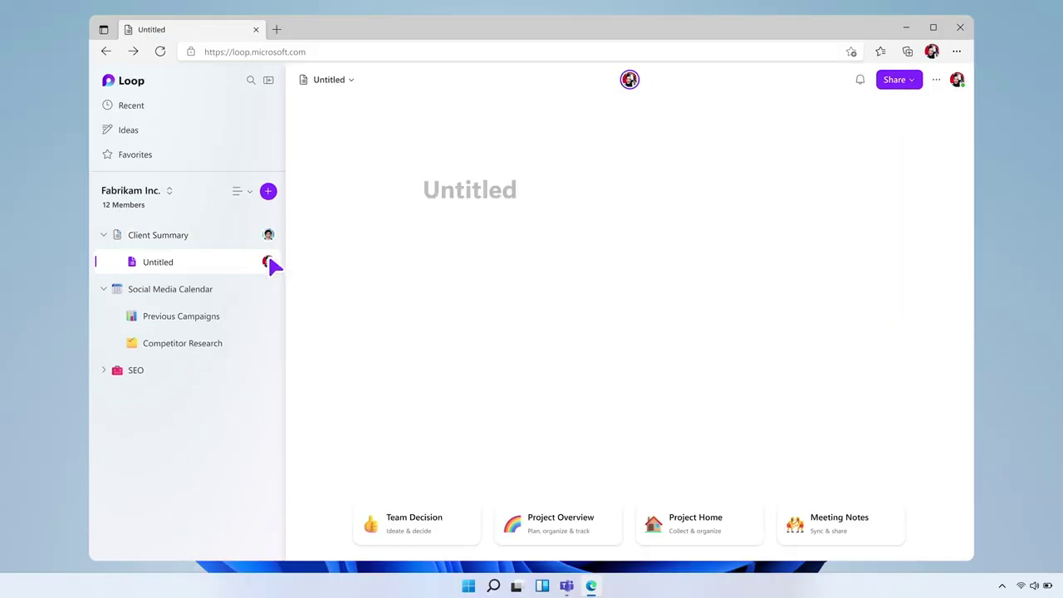
click(376, 522)
click(390, 496)
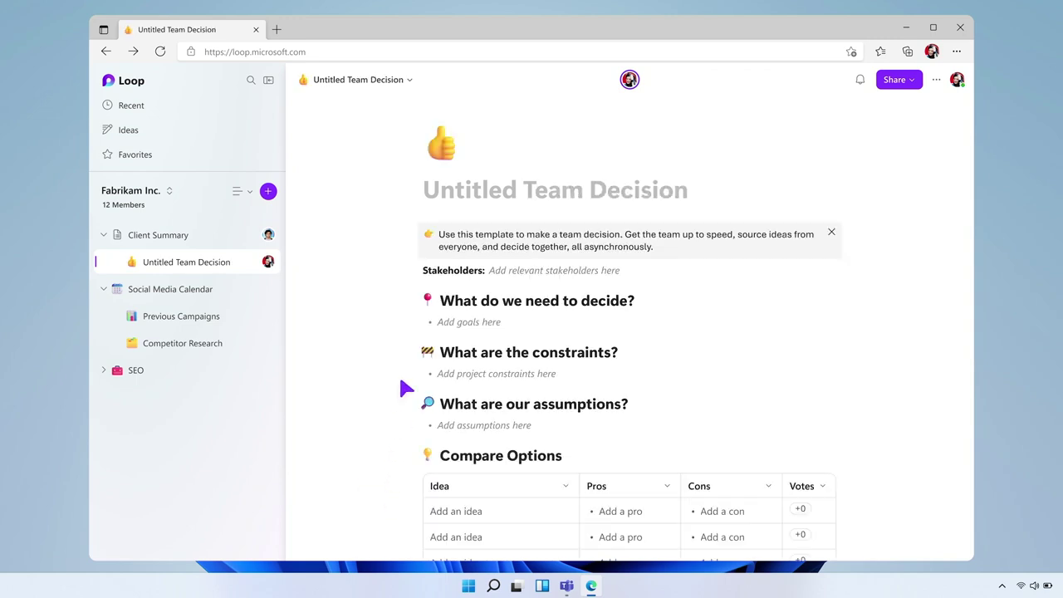
Give the page a lightning emoji icon and a snowy mountains cover image
click(443, 149)
text(volta)
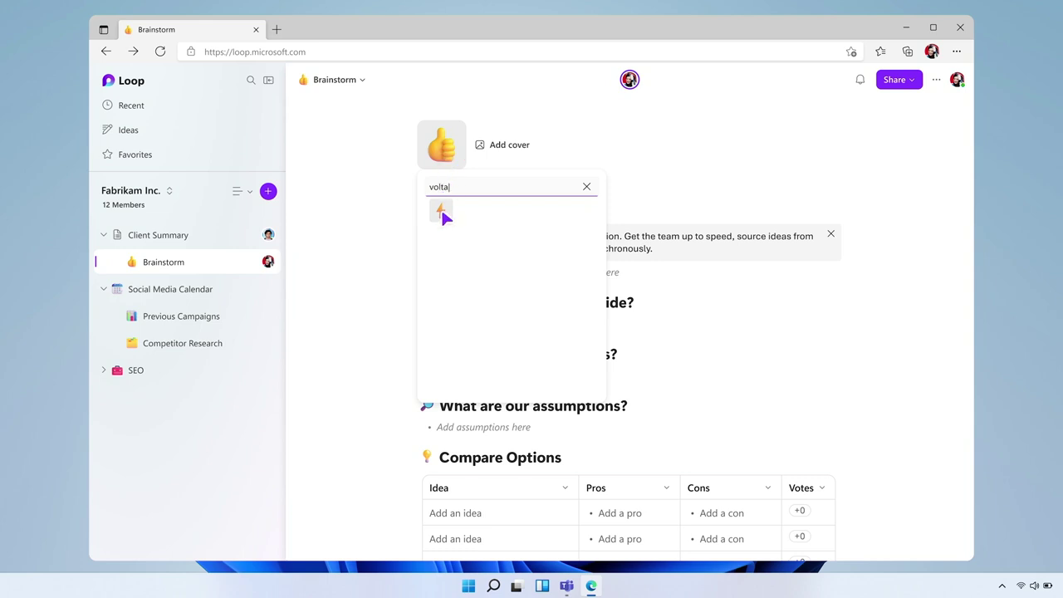
click(441, 213)
click(488, 147)
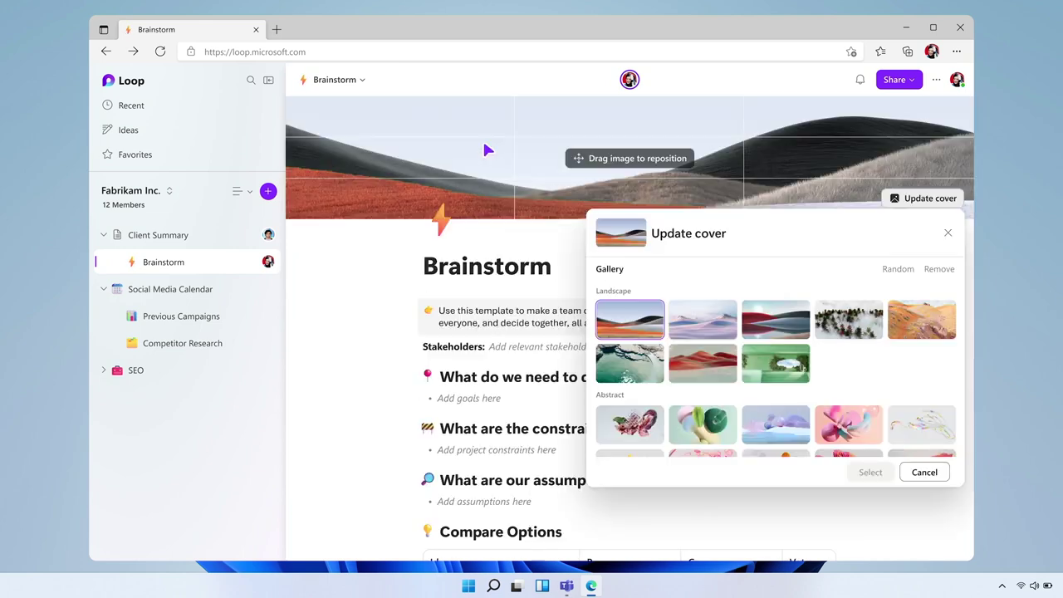
double_click(710, 324)
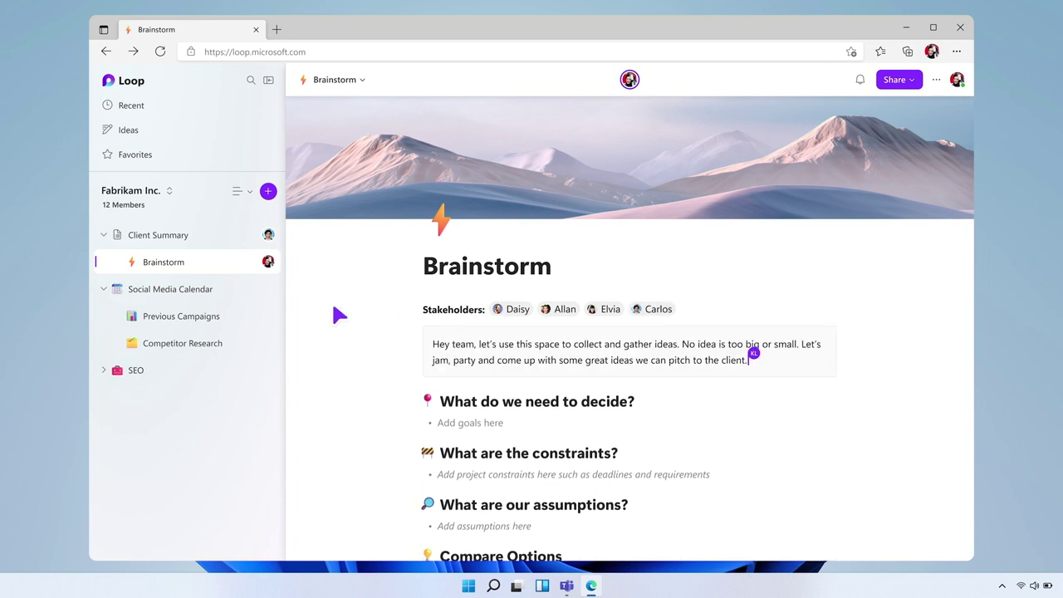
Add an external link named Team Presentation to the workspace with the pasted web address
scroll(334, 307, down, 3)
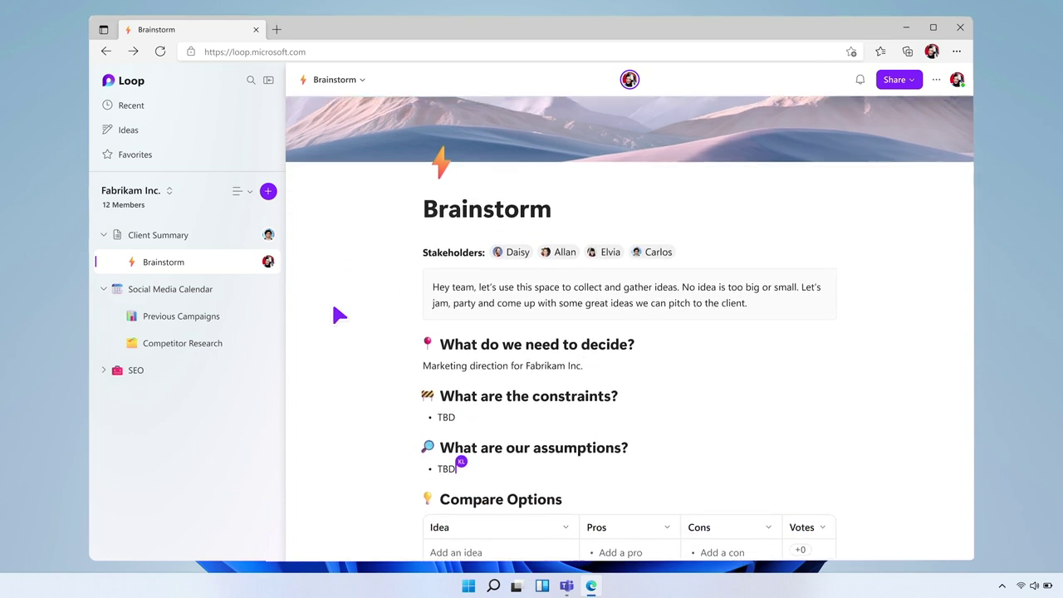
scroll(334, 307, down, 3)
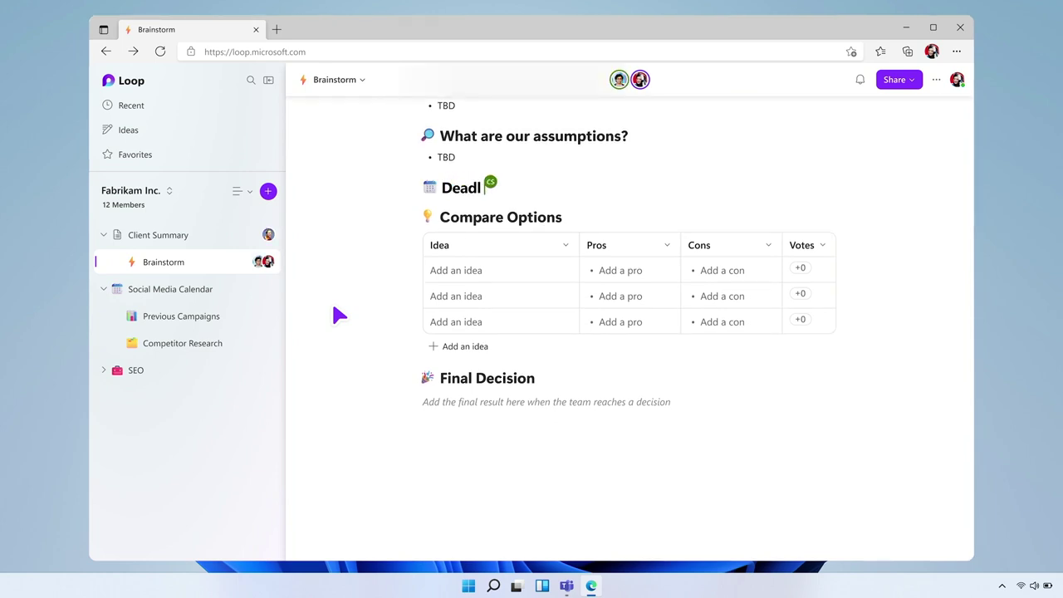
click(267, 192)
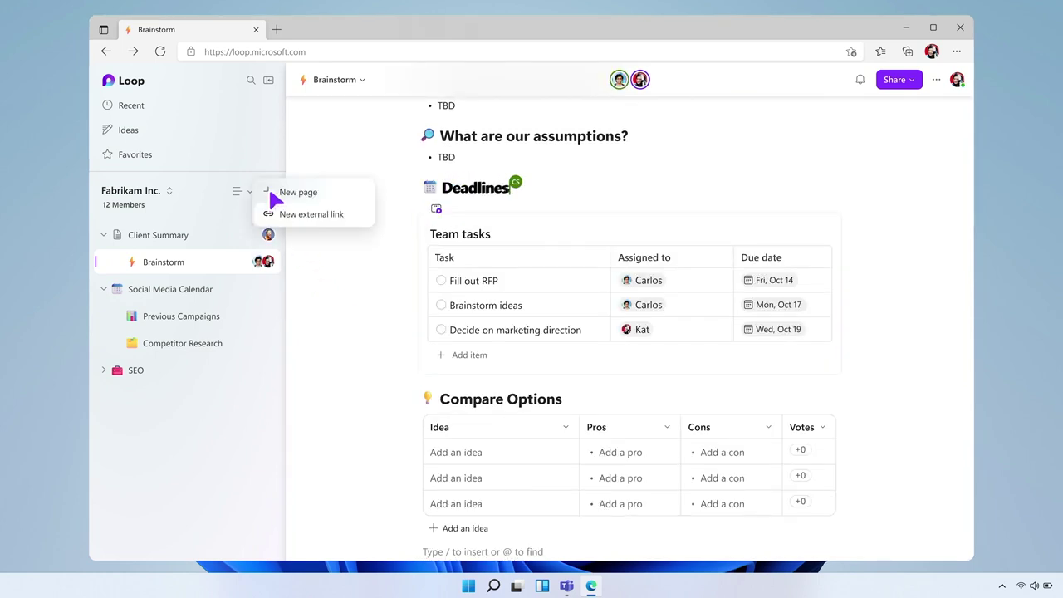
click(268, 210)
text(T)
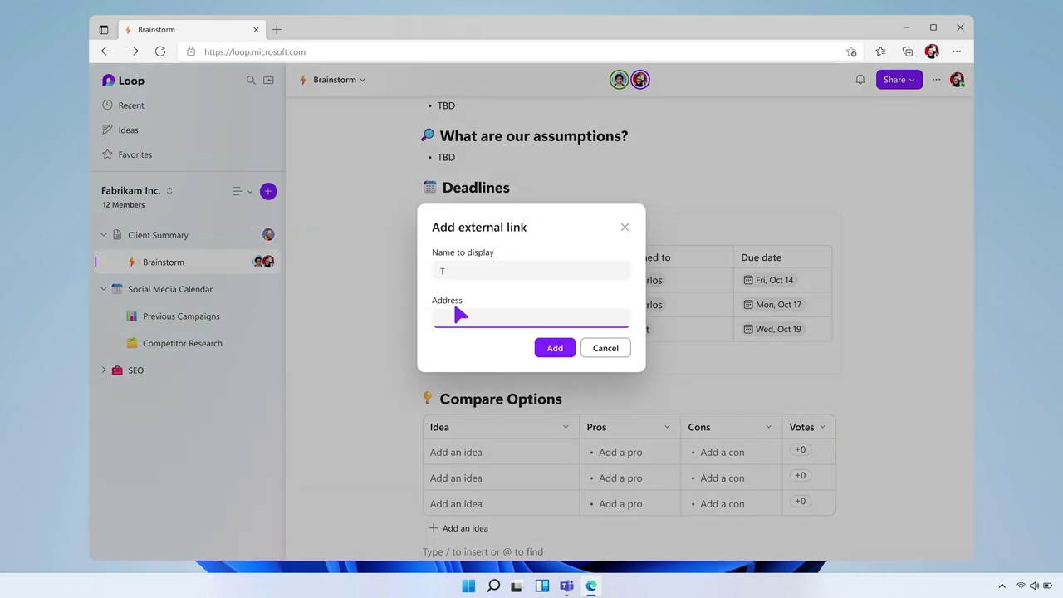
text(eam Presentation)
key(ctrl+v)
click(549, 349)
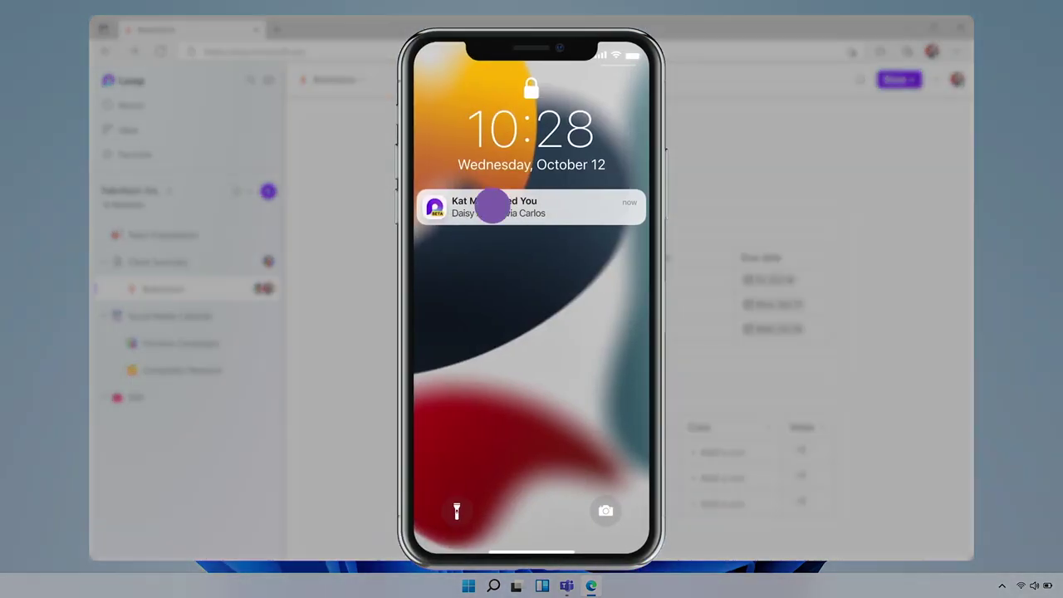
From the phone's mention notification, open Brainstorm and heart-react to the intro text
click(487, 176)
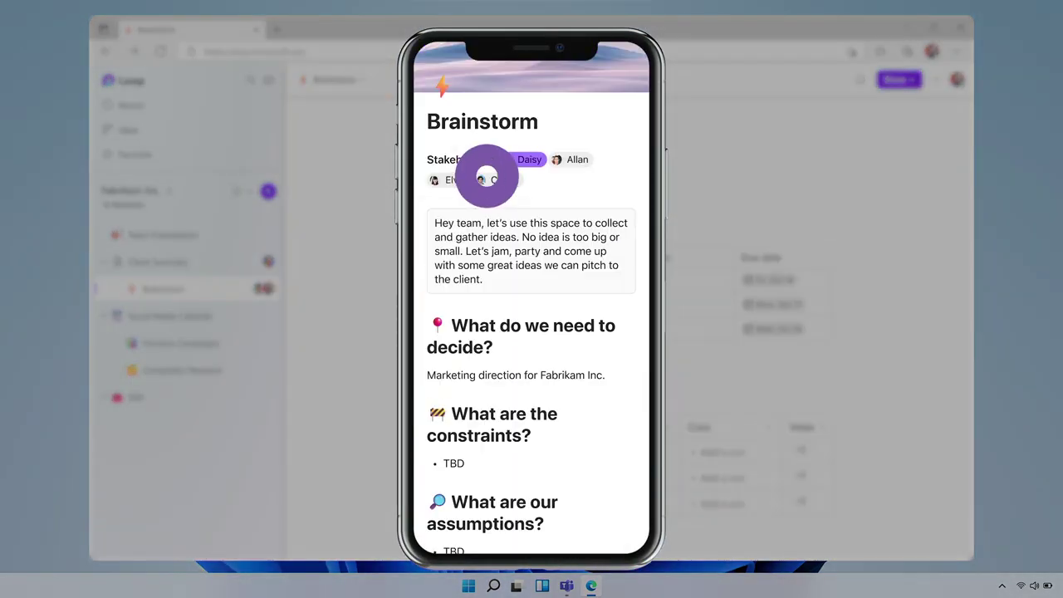
click(487, 246)
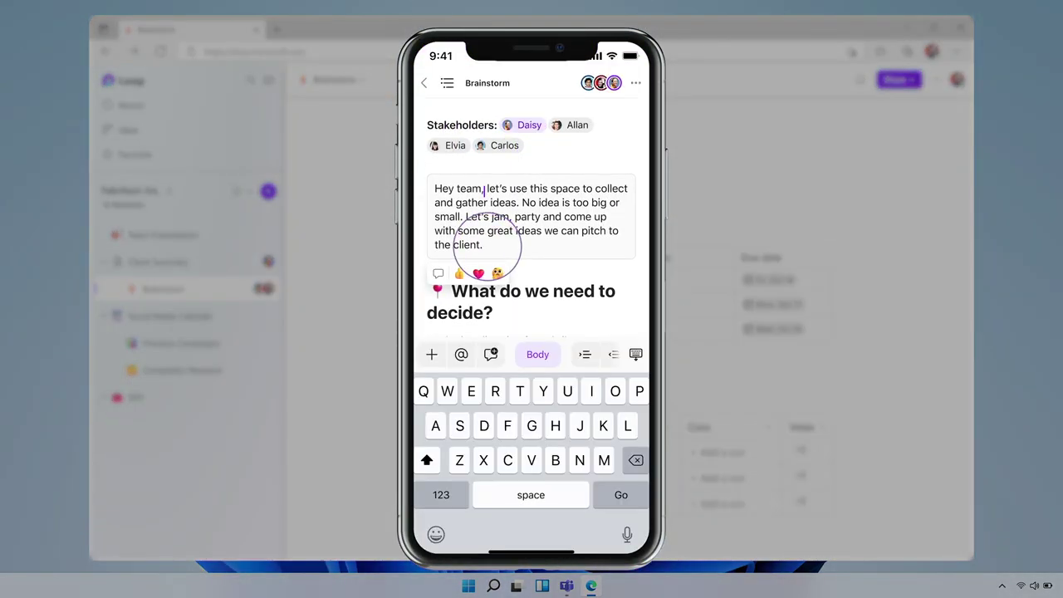
click(479, 273)
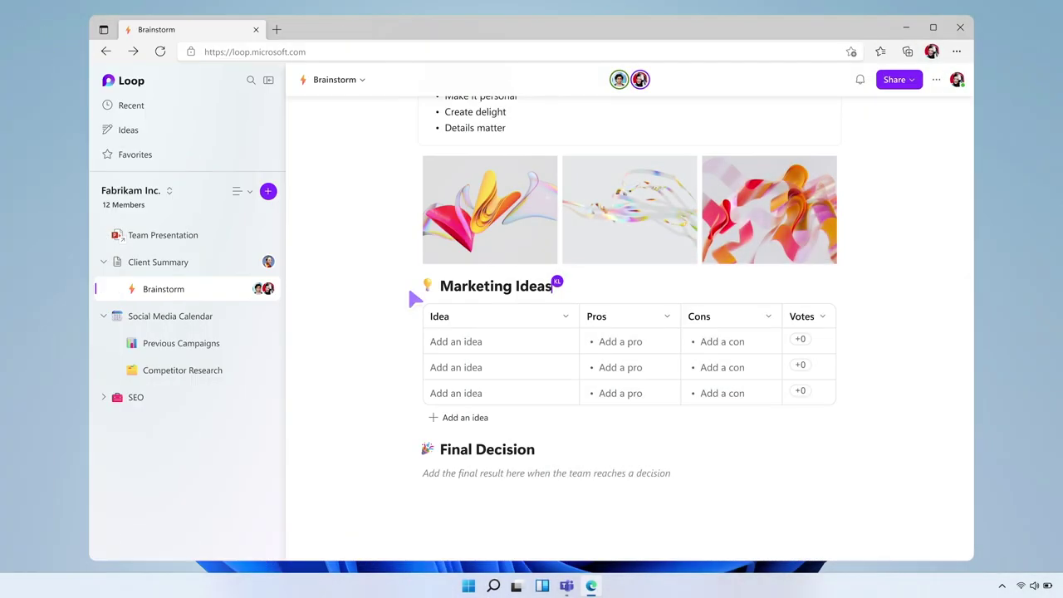
Convert the Marketing Ideas table into a Loop component
click(410, 287)
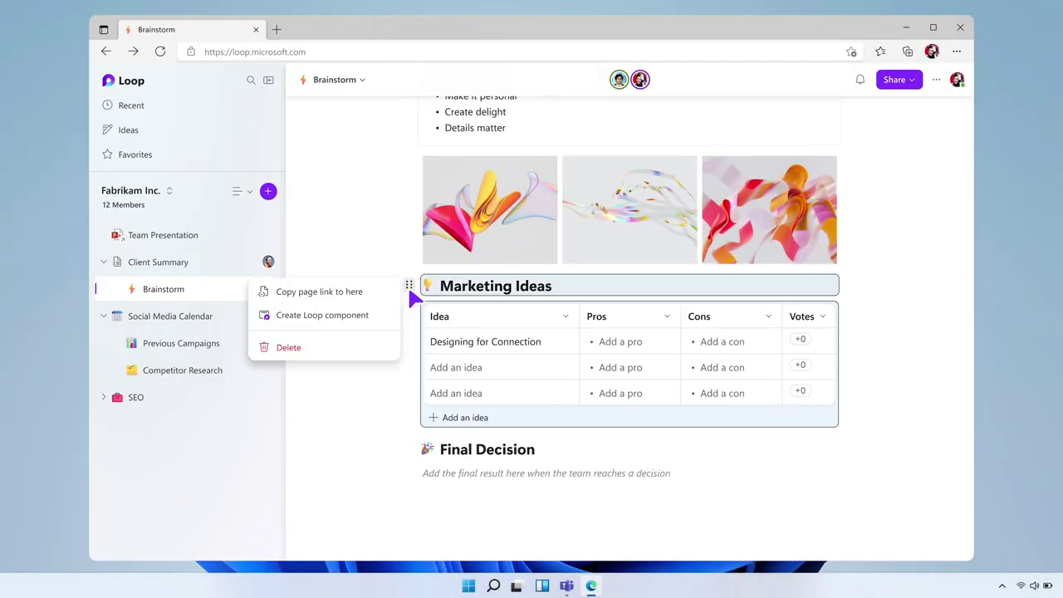
click(357, 321)
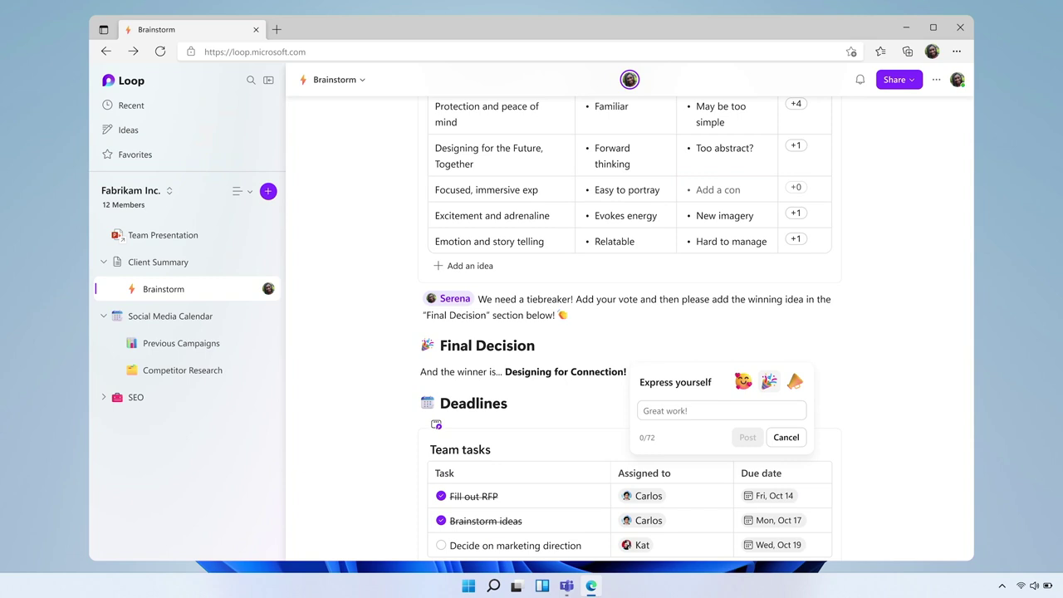
Mention the teammate and comment 'We landed on a marketing direction!'
text(@Kat)
click(671, 465)
text(We landed on a marketing direction!)
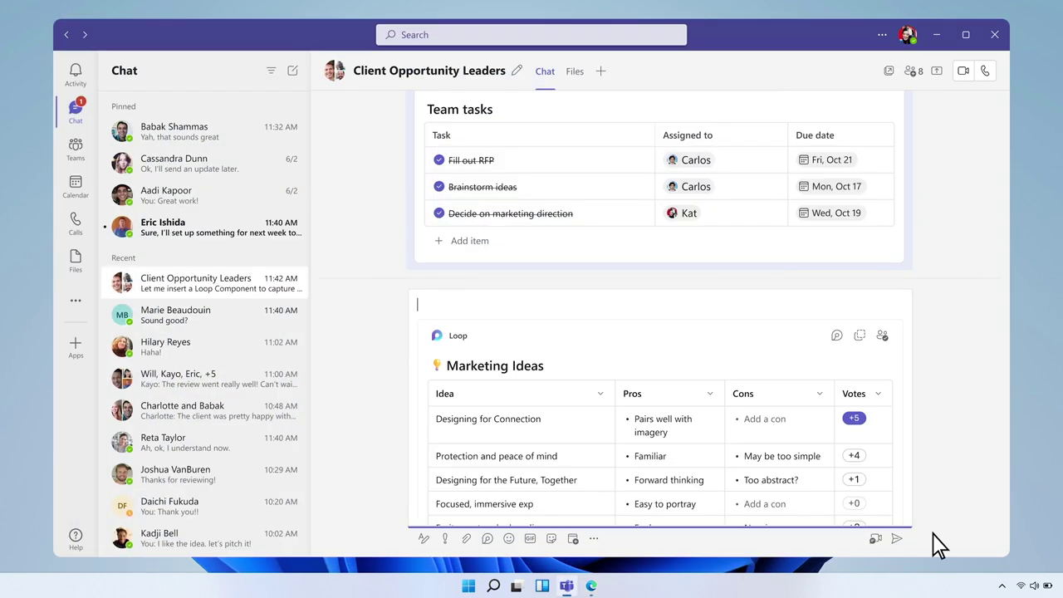
Send 'The winning idea is Design for Connection, but you can see all the contenders here.' with the component
text(The winning idea is Design for Connection, but you can see all the contenders here.)
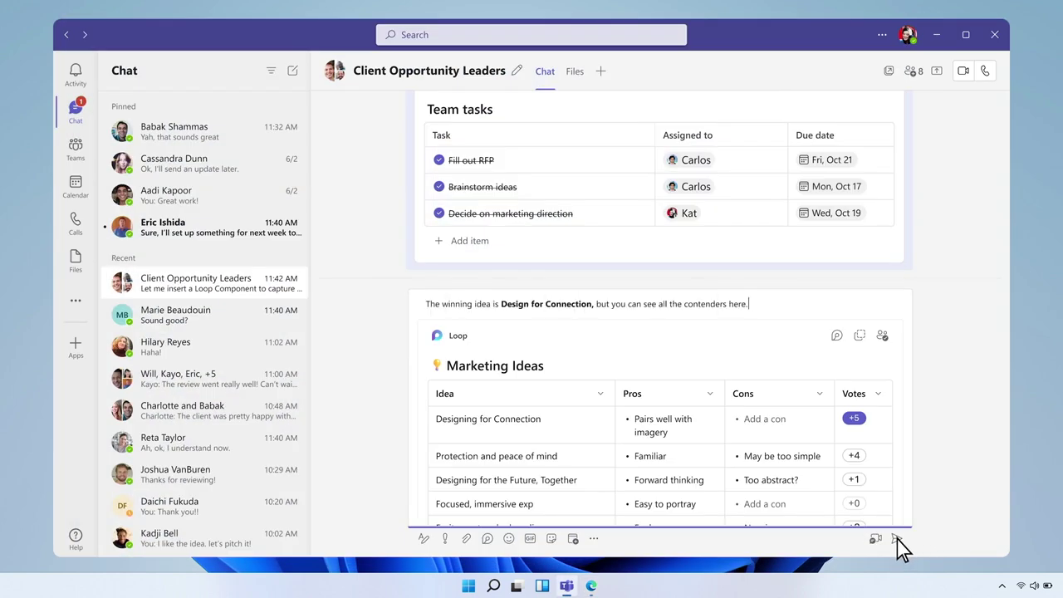
click(897, 538)
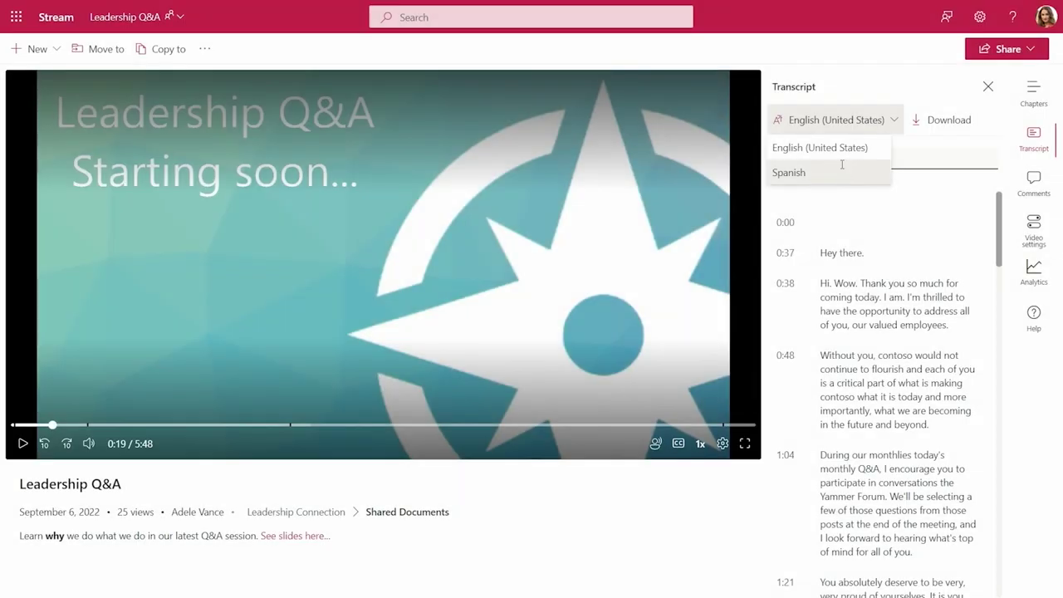
Switch the video transcript to Spanish and search it for 'c'
click(842, 169)
click(843, 158)
text(c)
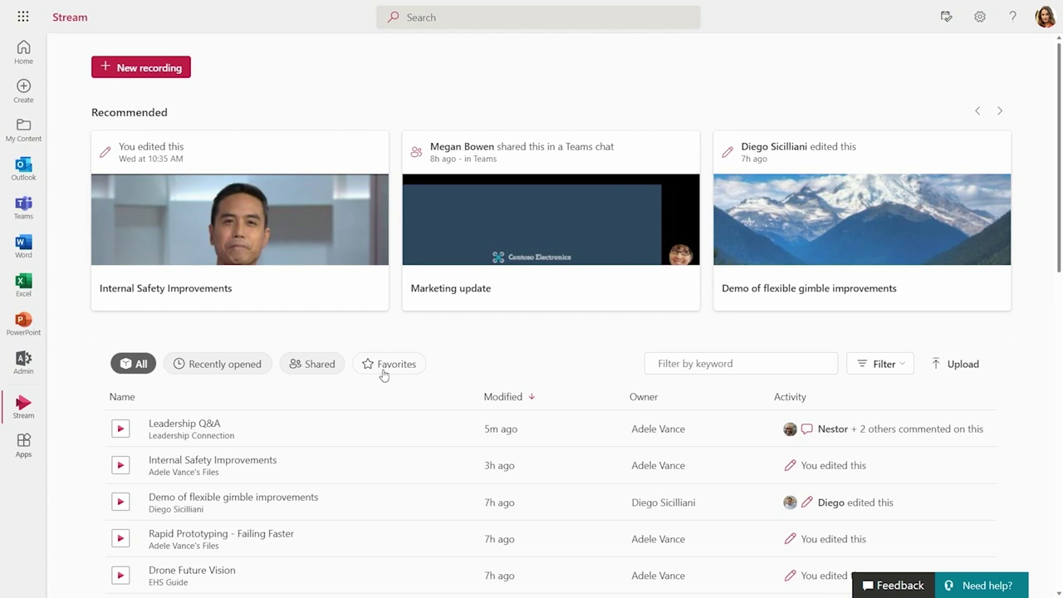
Try the Favorites, Recently opened and 'best' keyword filters, then show the Leadership Q&A analytics
click(384, 369)
click(254, 373)
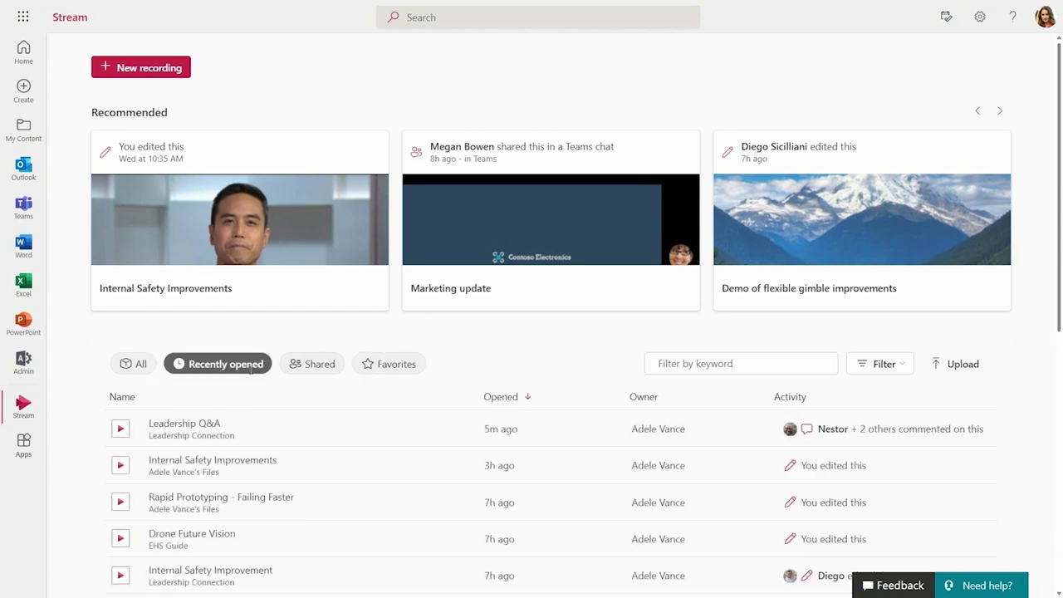
click(692, 364)
text(best)
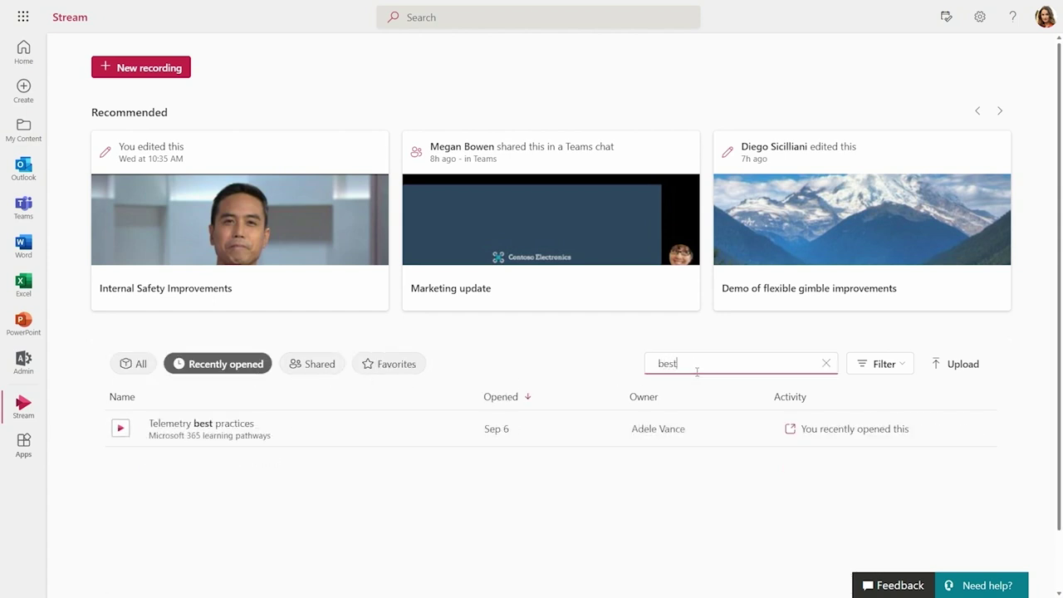
click(827, 363)
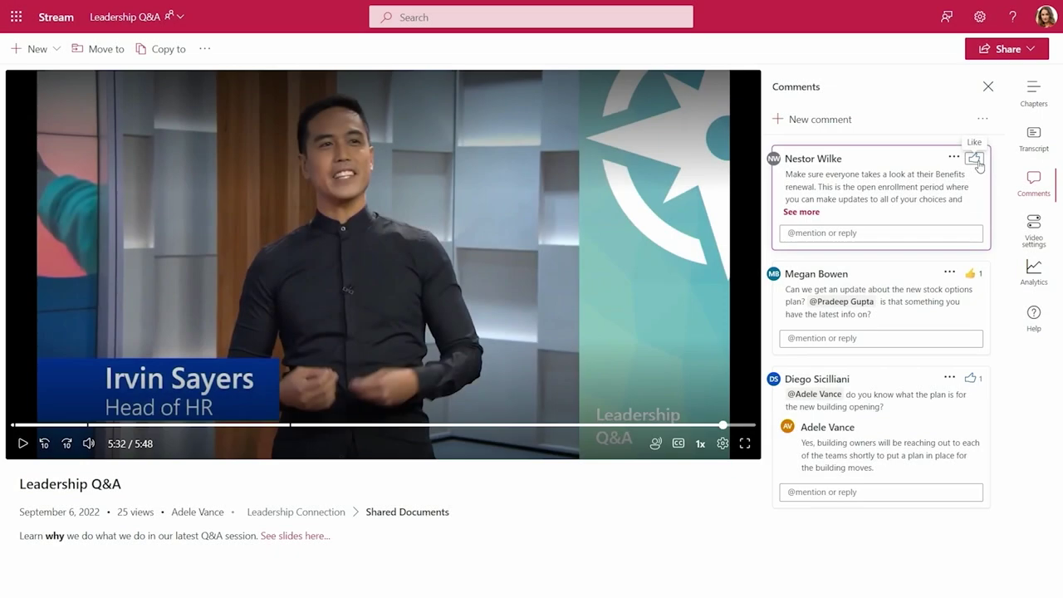
mouse_move(978, 162)
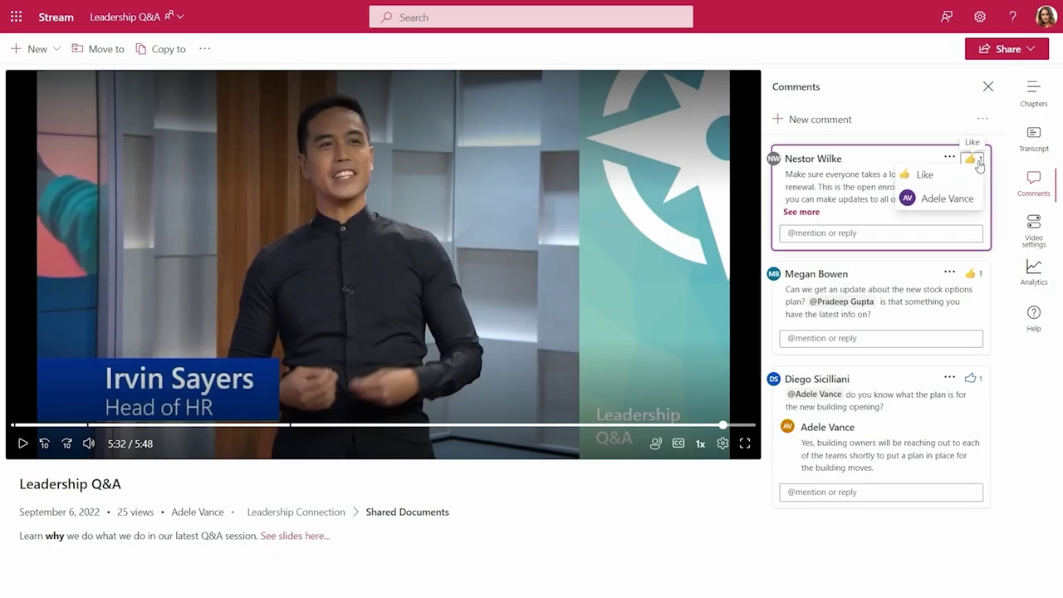
click(1037, 265)
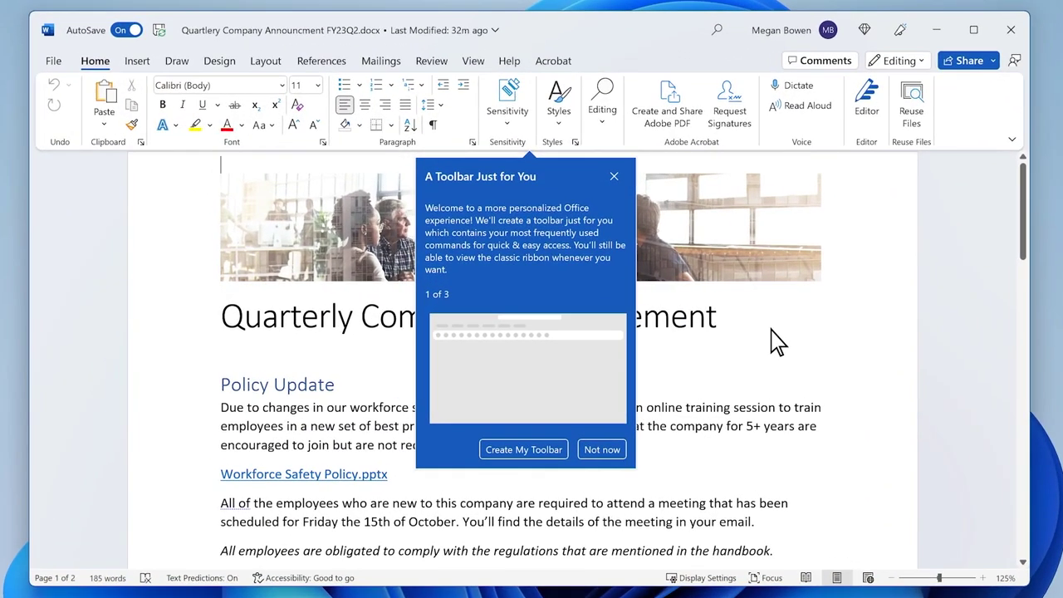
Create the personalized toolbar from the 'A Toolbar Just for You' callout
click(524, 448)
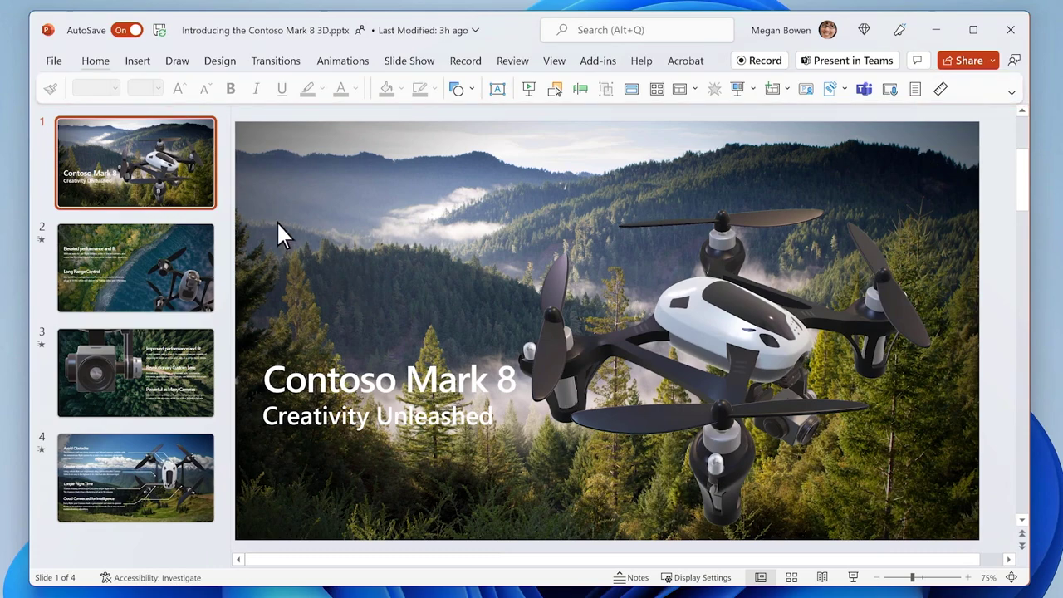
Add Designer from the Home commands to the personalized toolbar and view its layout choices
click(95, 66)
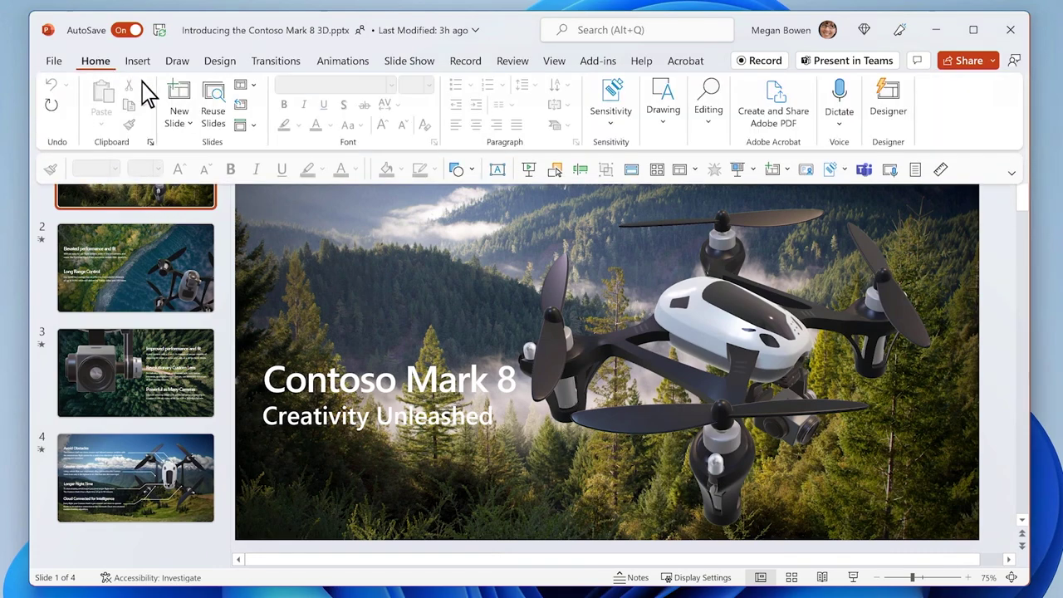
right_click(892, 108)
click(1007, 131)
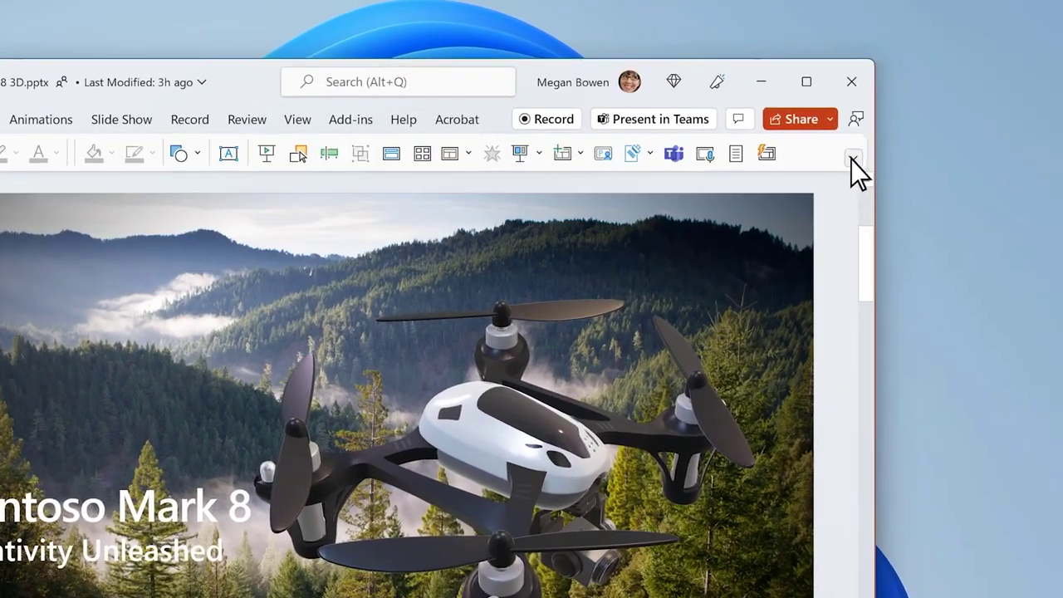
click(854, 161)
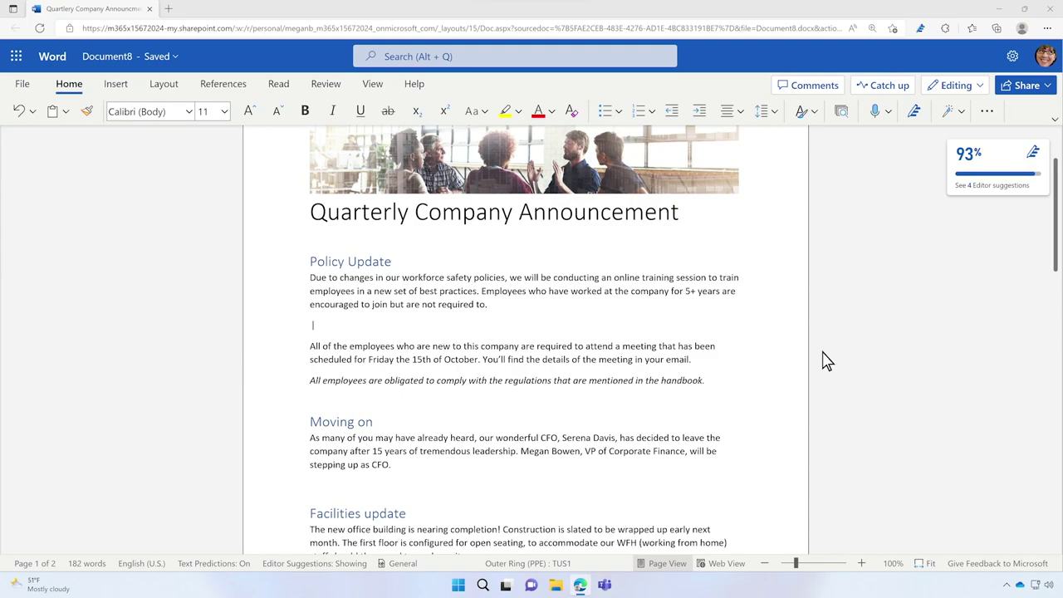
Add the sentence asking readers to review the policy update deck, linking Workforce Safety Policy.pptx
text(r to the training session, please review the policy update deck: @)
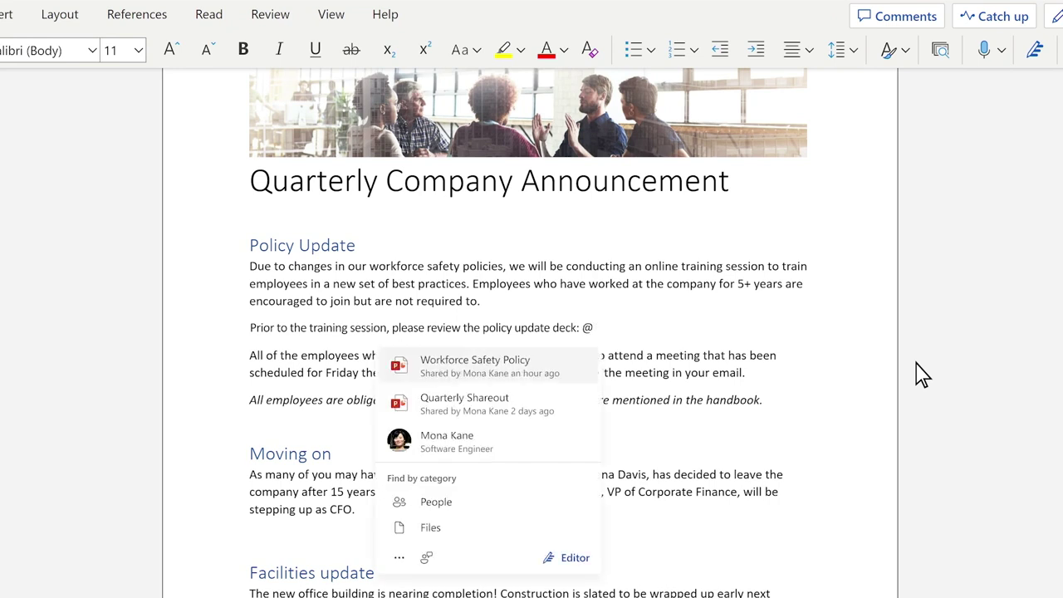
click(482, 365)
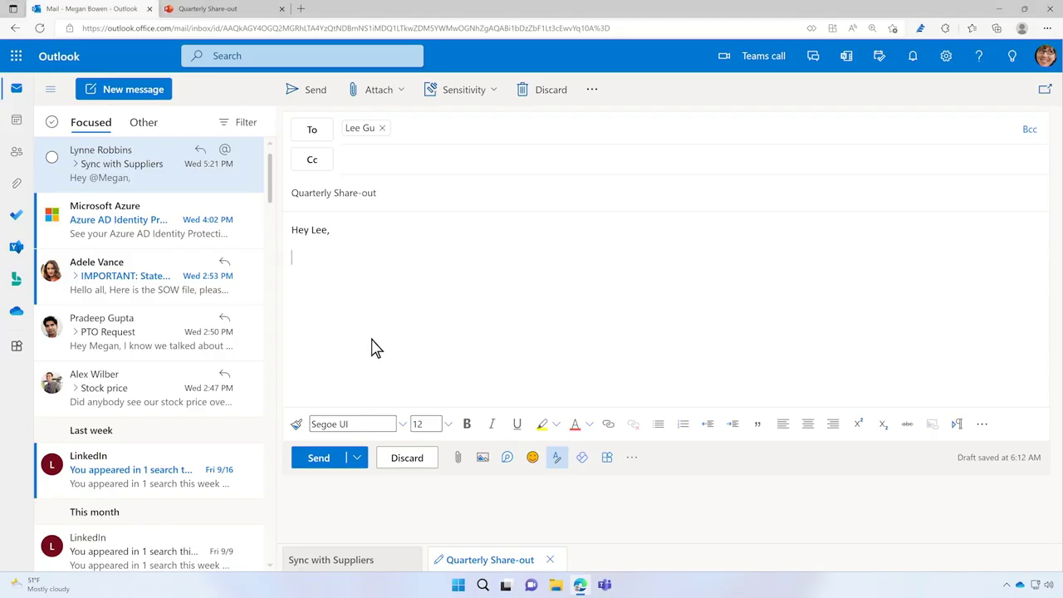
Write 'For any questions regarding the quarterly share-out, please reach out to' a mentioned colleague, linking Quarterly Share-out
text(For any questions re)
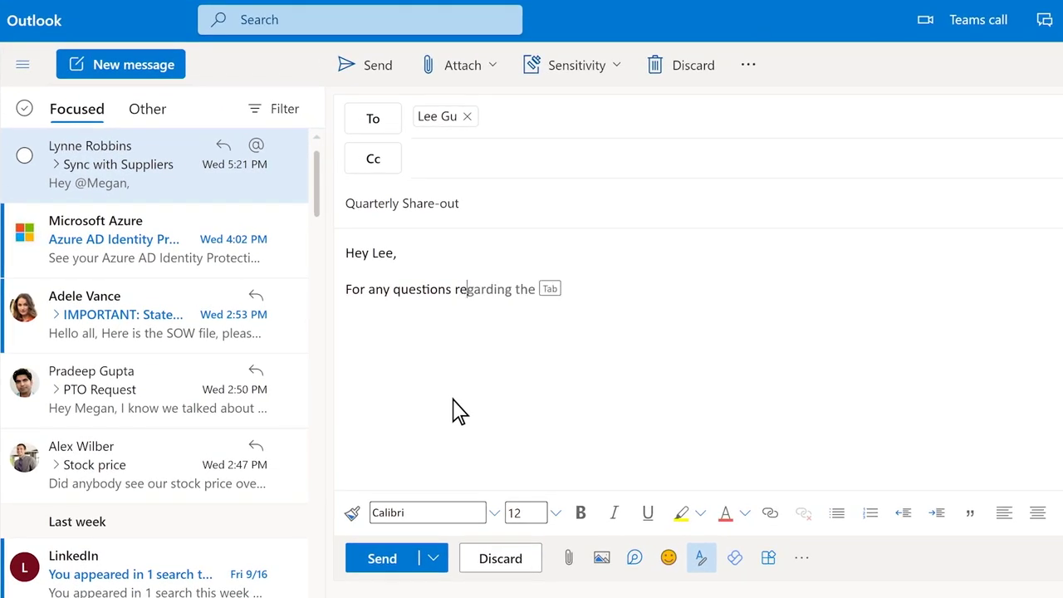
text(garding the quarterly share)
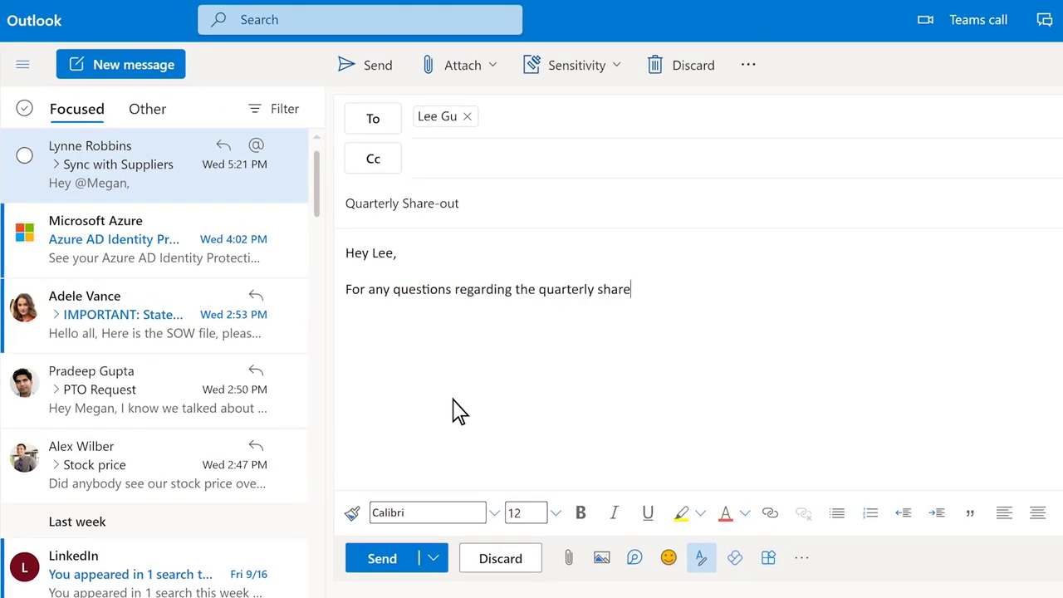
text(-out, please reach out to @)
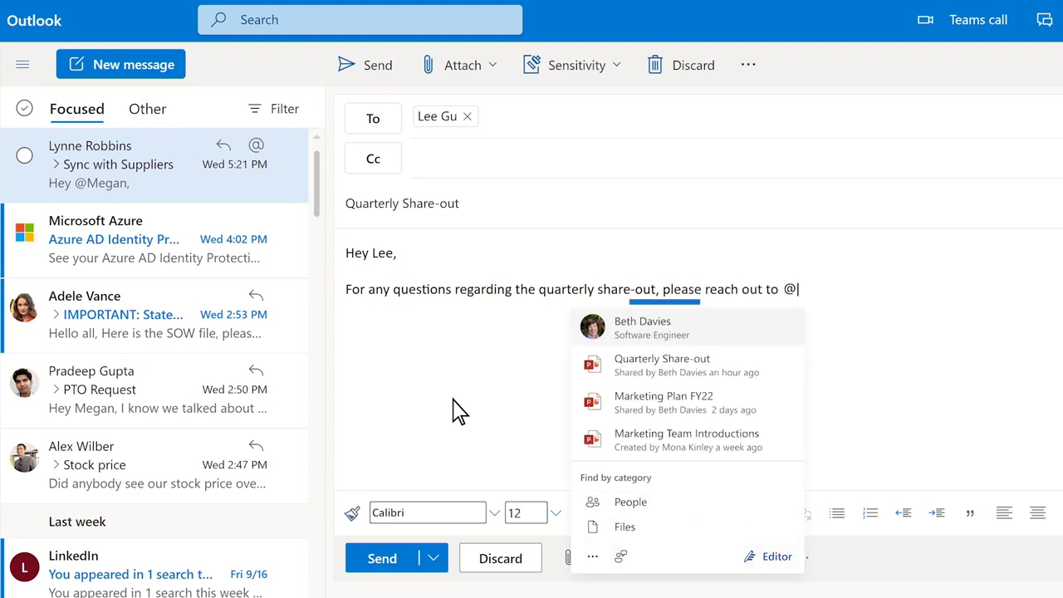
click(596, 320)
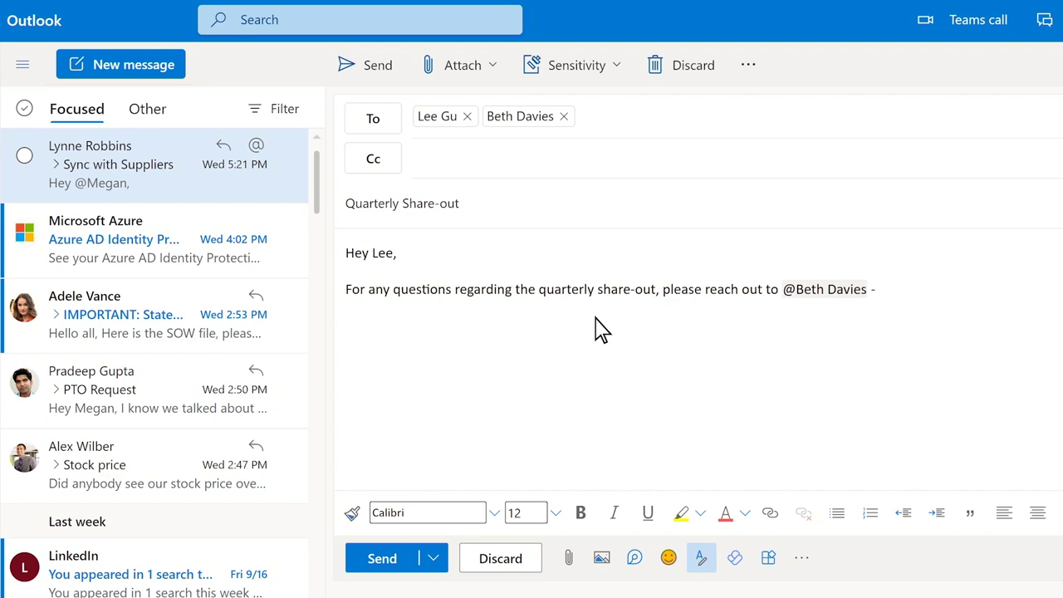
text(- @)
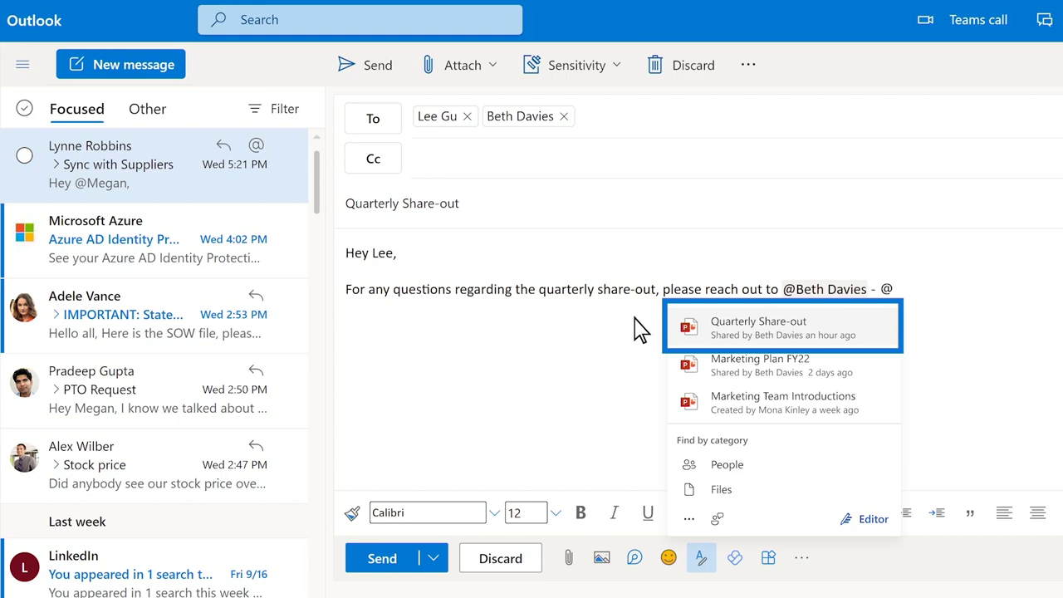
click(747, 322)
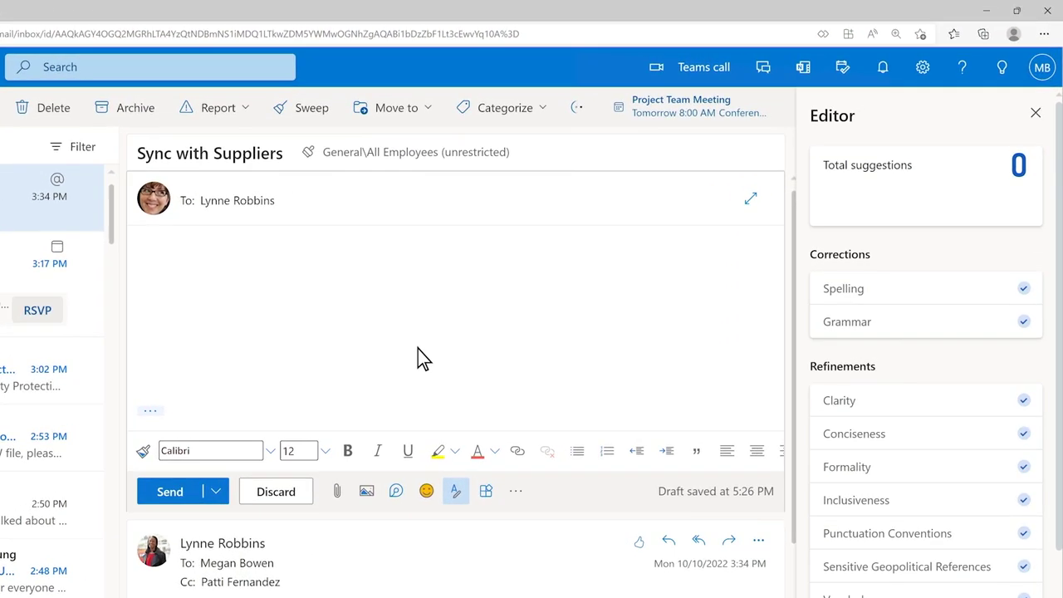
Write the reply about milestones pushed out 2 weeks, then soften its first sentence with Editor's tone suggestion
text(ne, this is a complete waste)
key(Tab)
text(.)
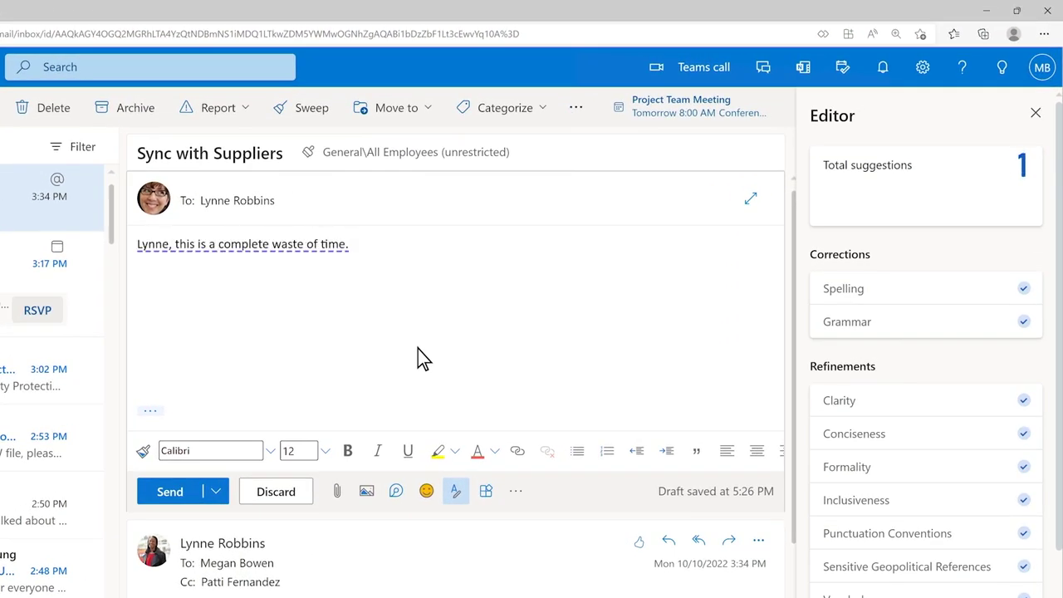
text( It was decided late Friday that all project milestones)
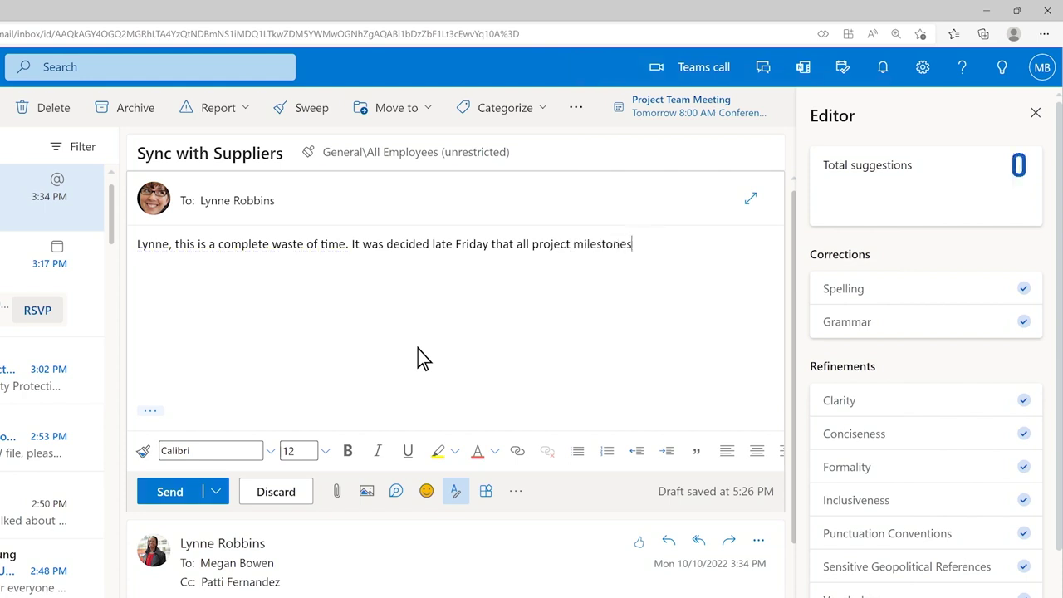
text( have been pushed out by 2 weeks.)
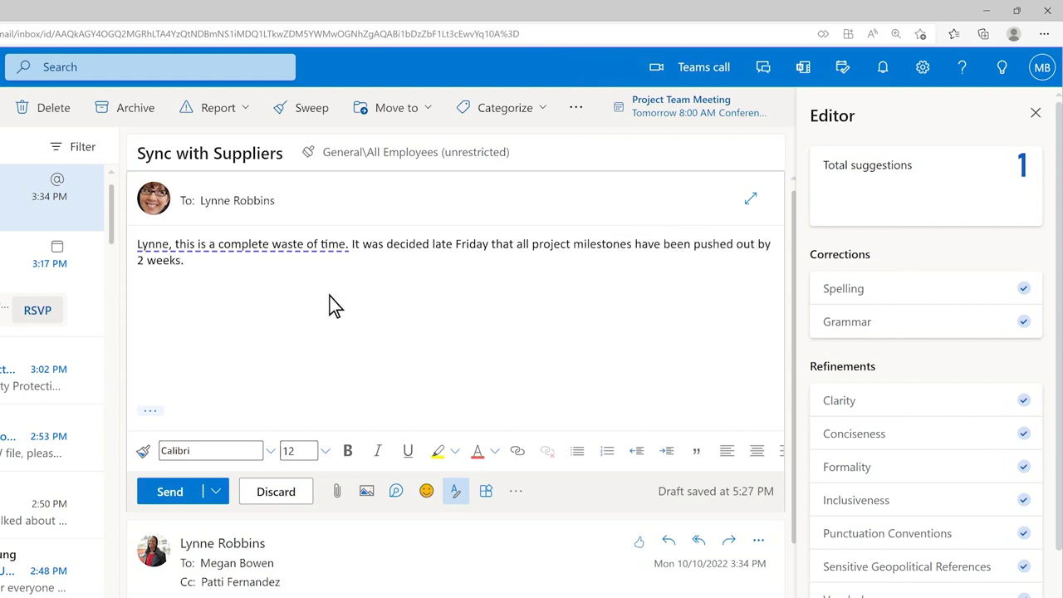
click(244, 245)
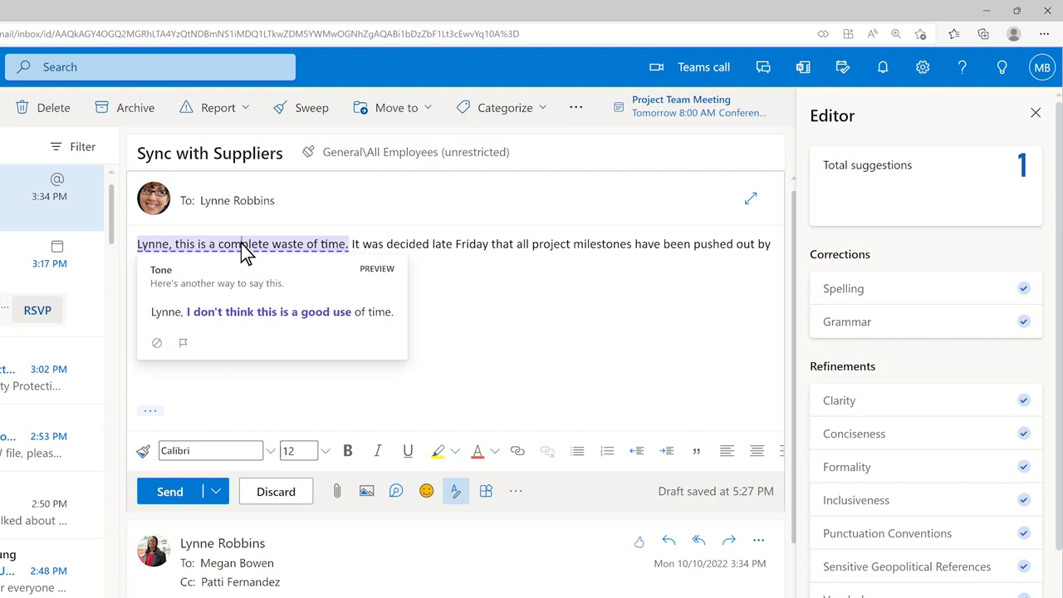
click(371, 315)
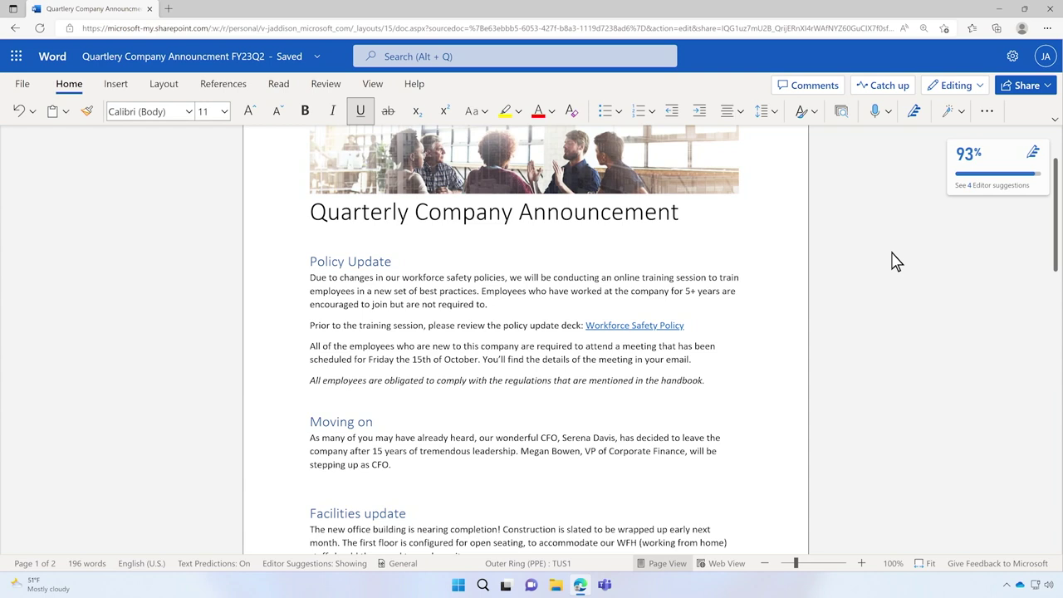
Apply Editor's Conciseness rewording to the sentence about new employees attending the Friday meeting
click(984, 154)
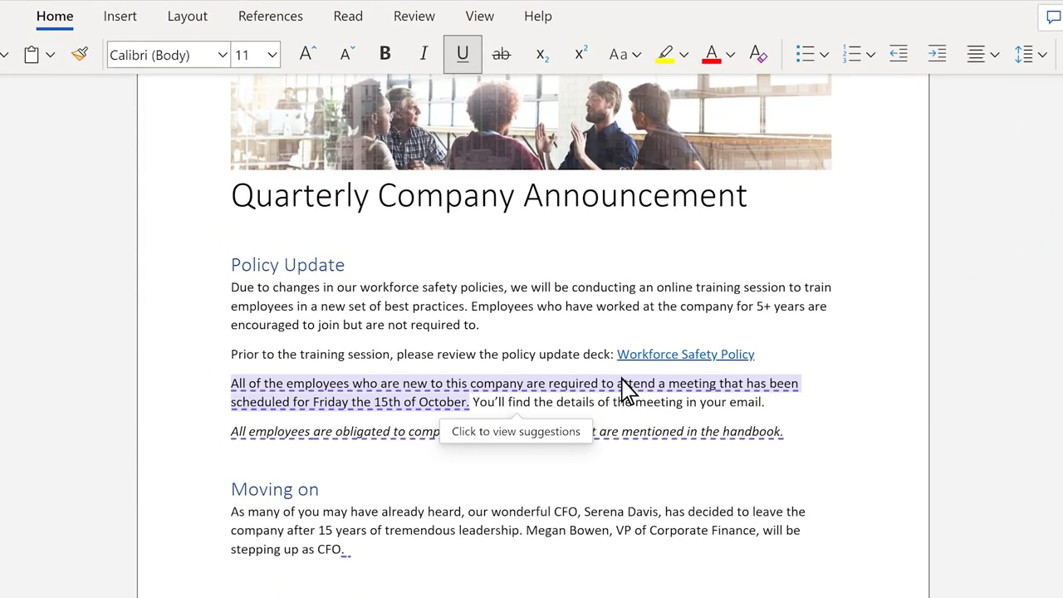
click(627, 390)
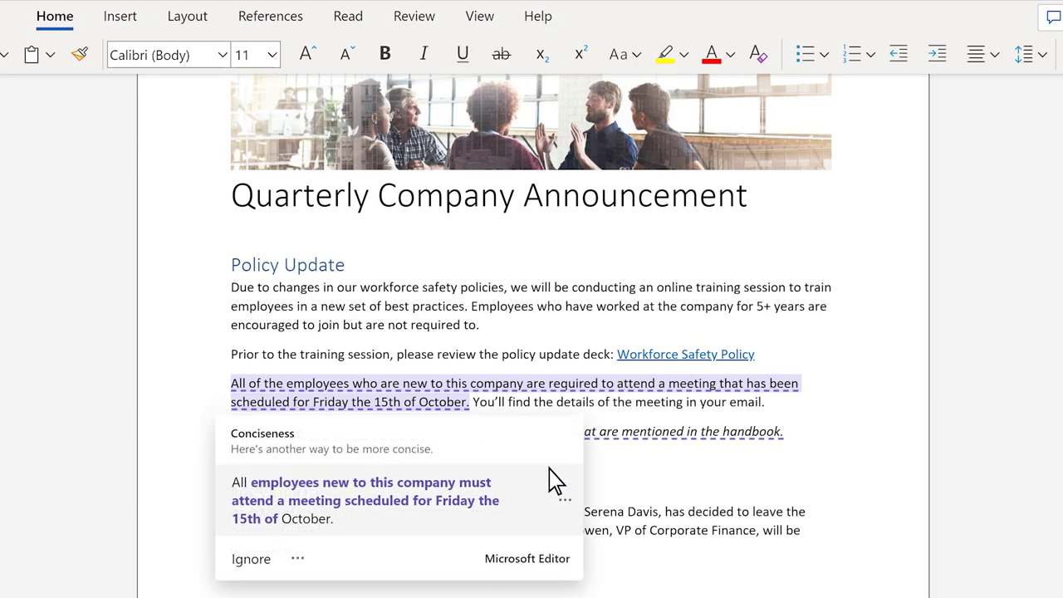
click(532, 505)
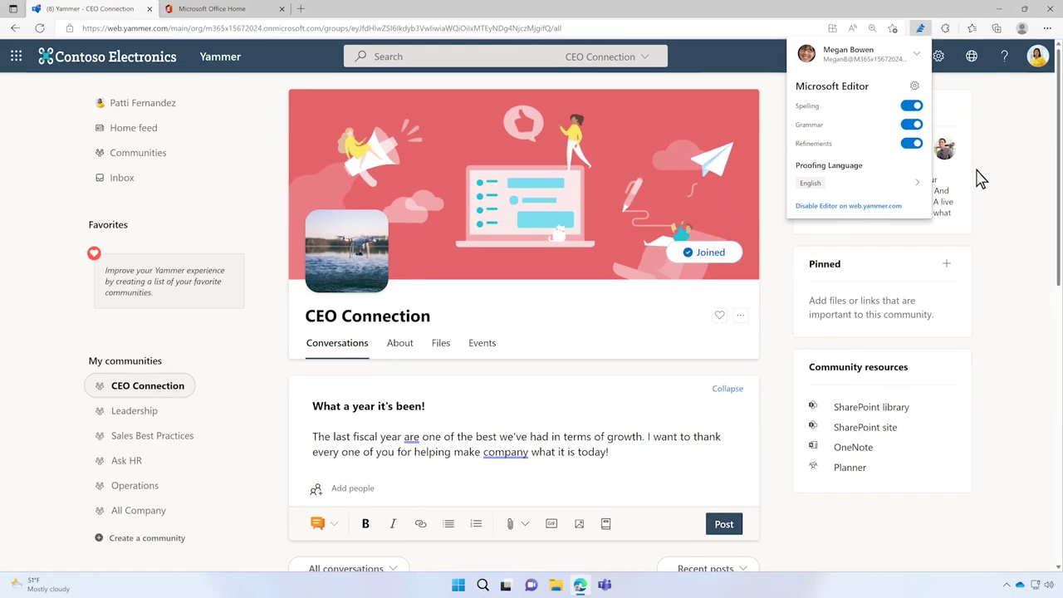
Dismiss the Editor panel, change 'company' to 'the company', and check the suggestion for 'are'
click(963, 325)
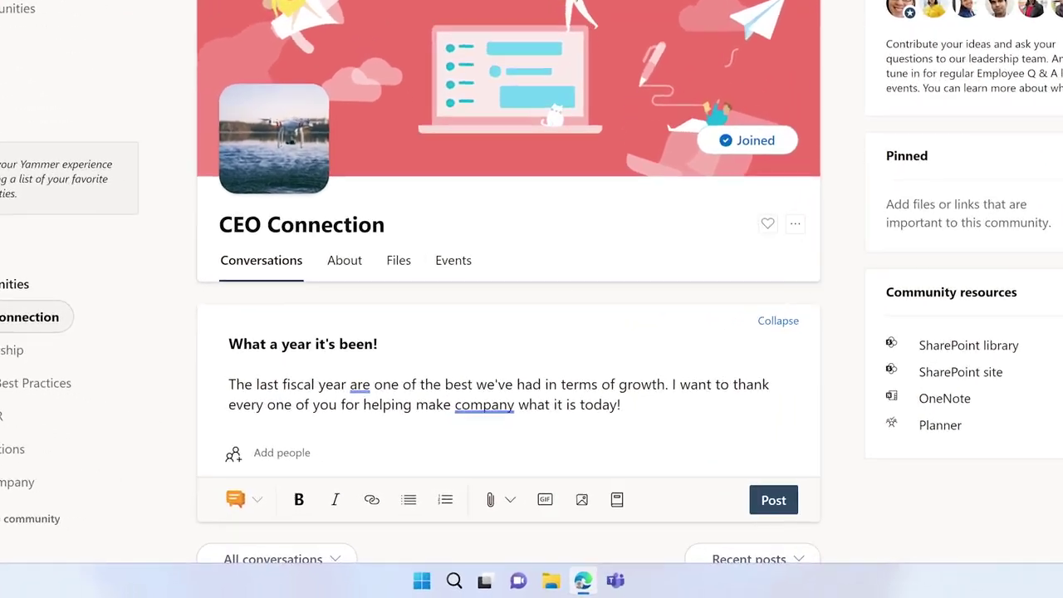
click(505, 454)
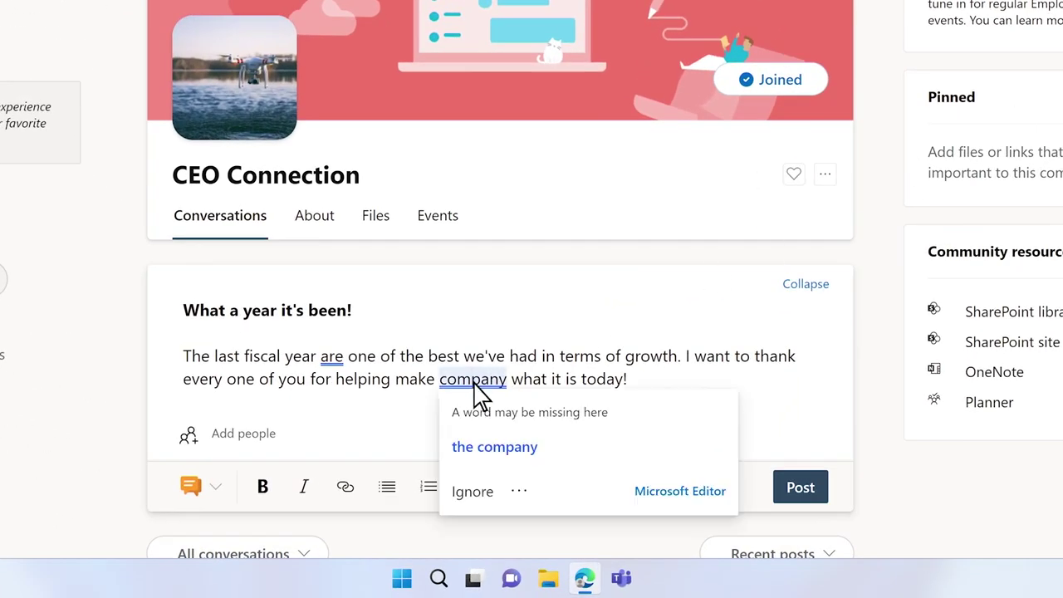
click(558, 448)
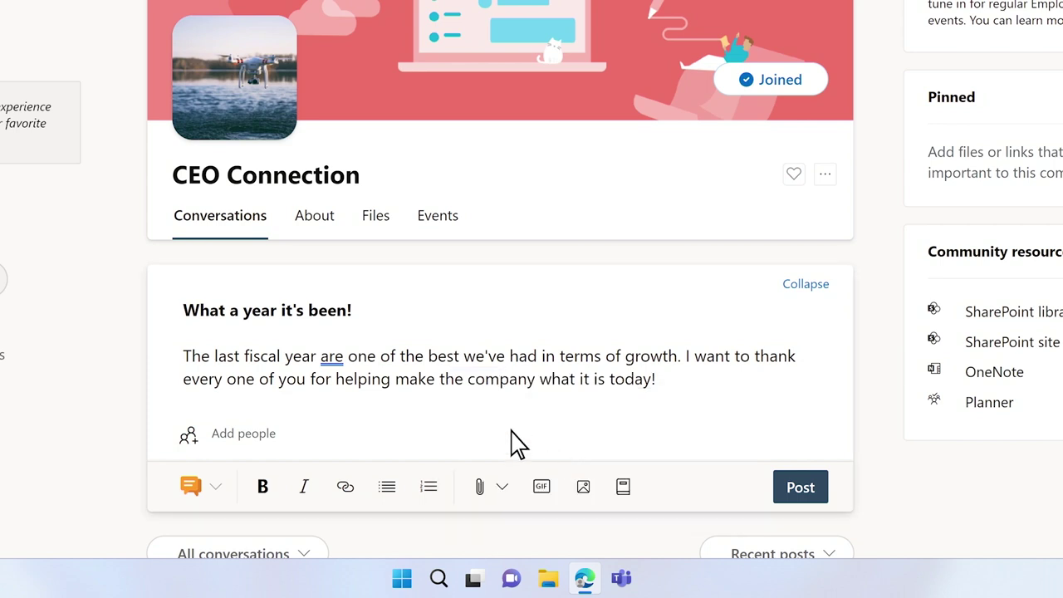
click(331, 358)
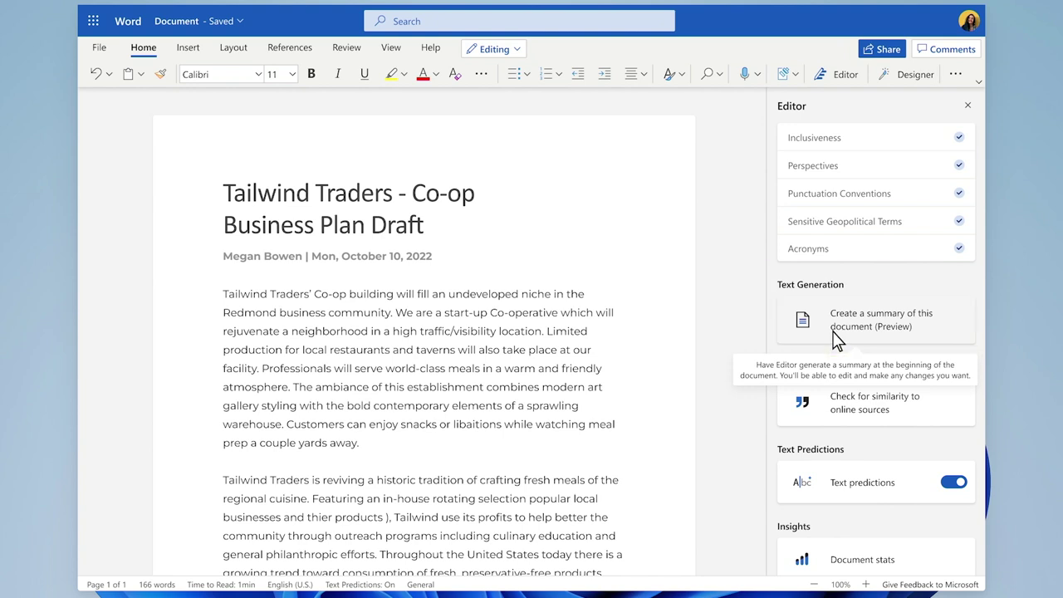
Generate a Preview summary of the Tailwind Traders Co-op Business Plan Draft
click(833, 331)
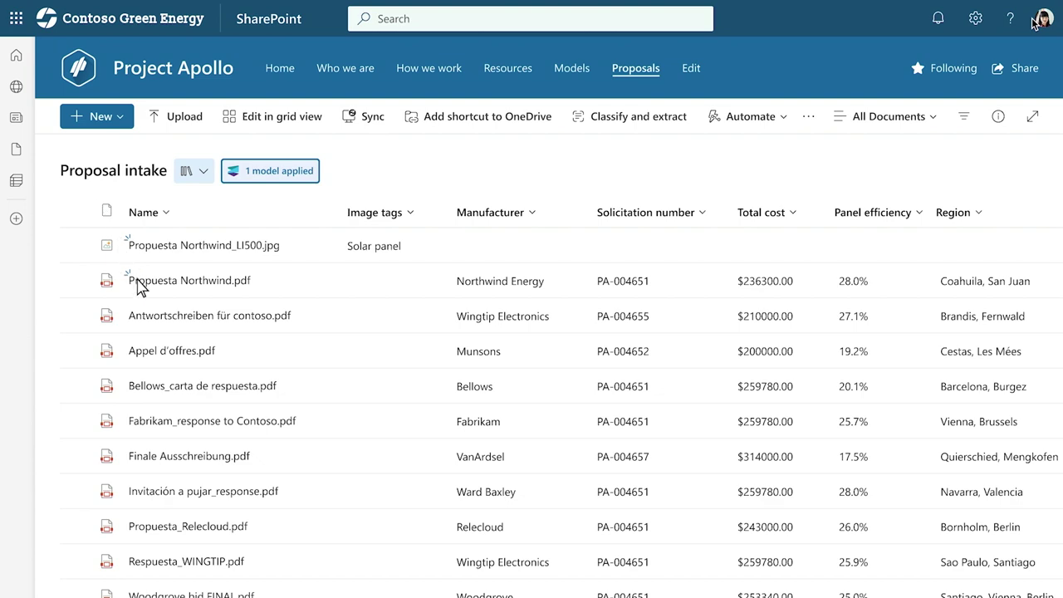
Preview Propuesta Northwind.pdf, then translate the selected proposals into English
click(138, 281)
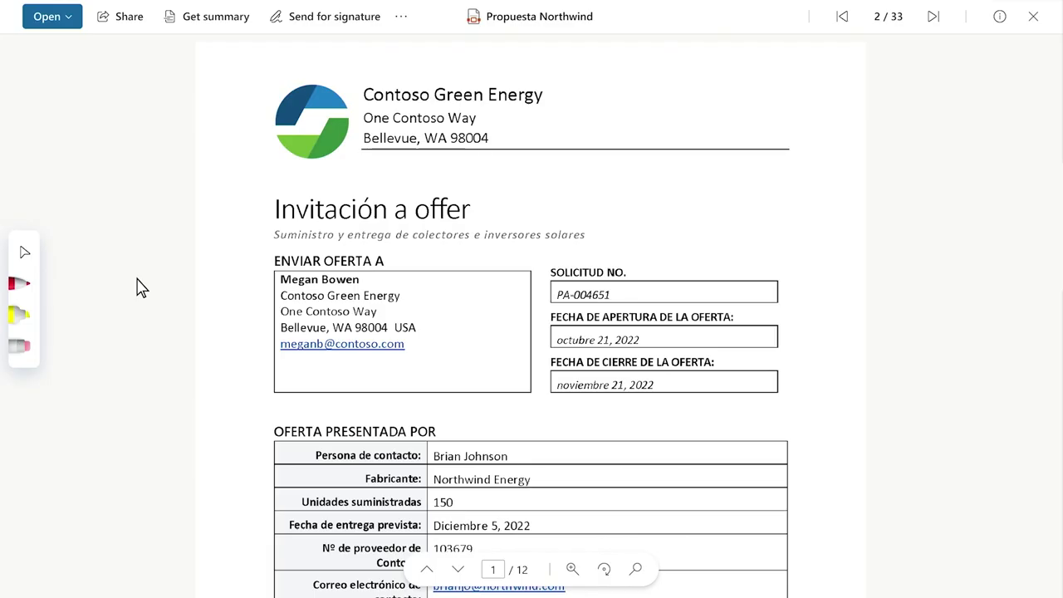
click(1034, 17)
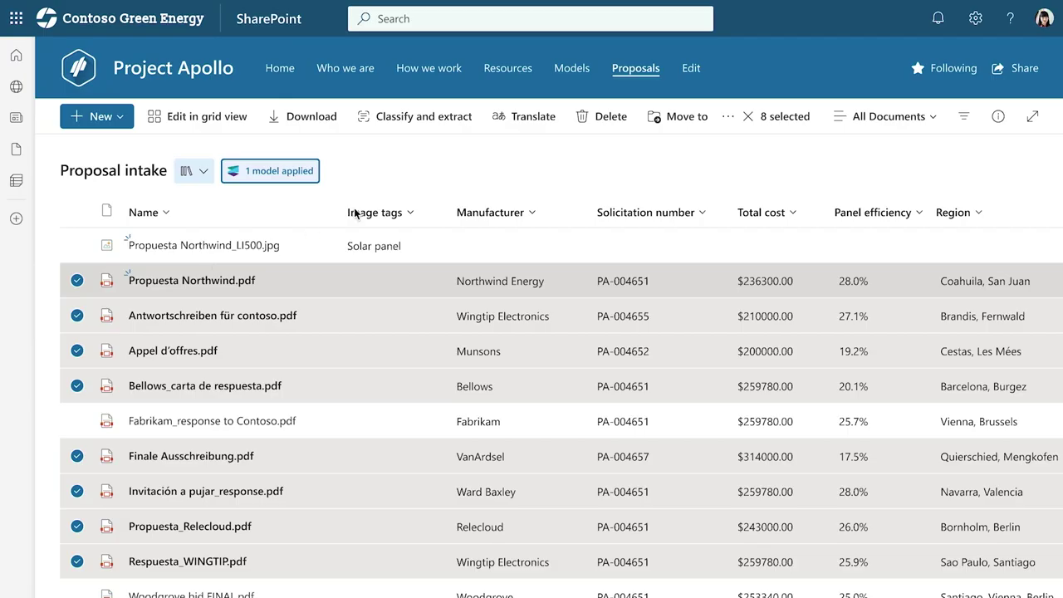
click(532, 123)
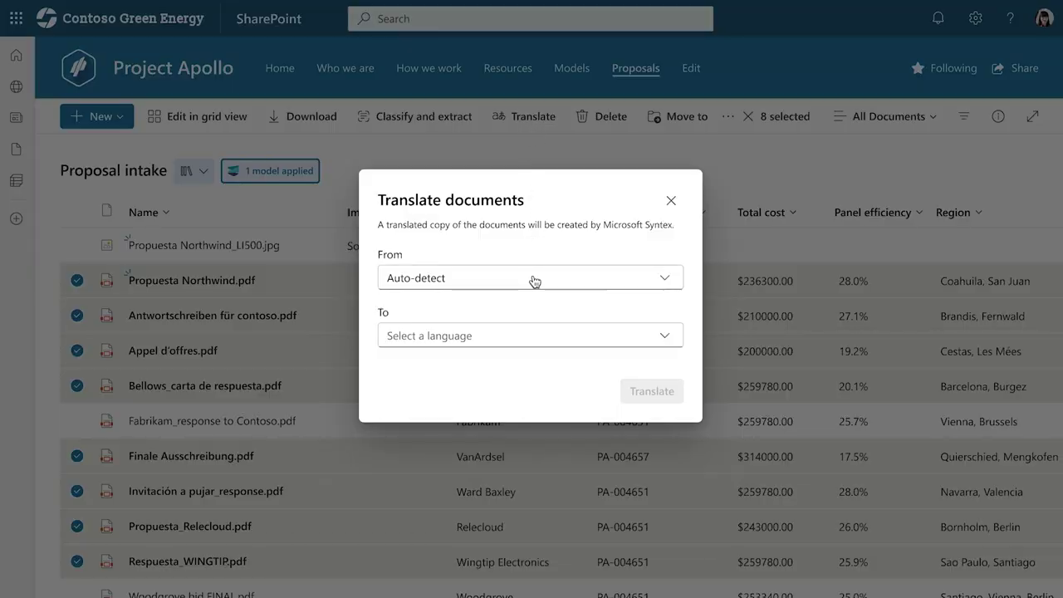
click(534, 336)
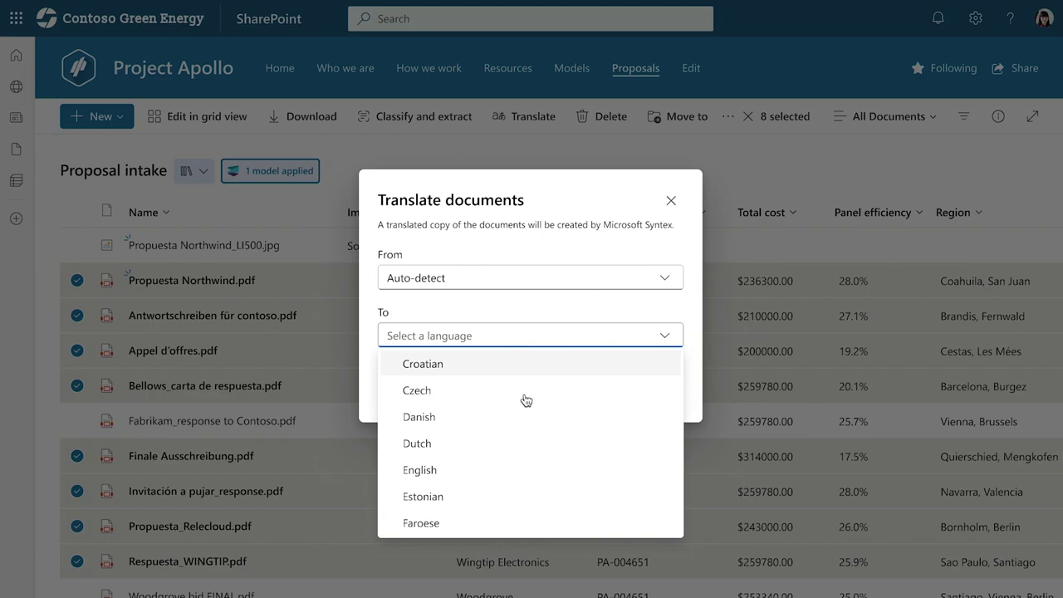
click(518, 469)
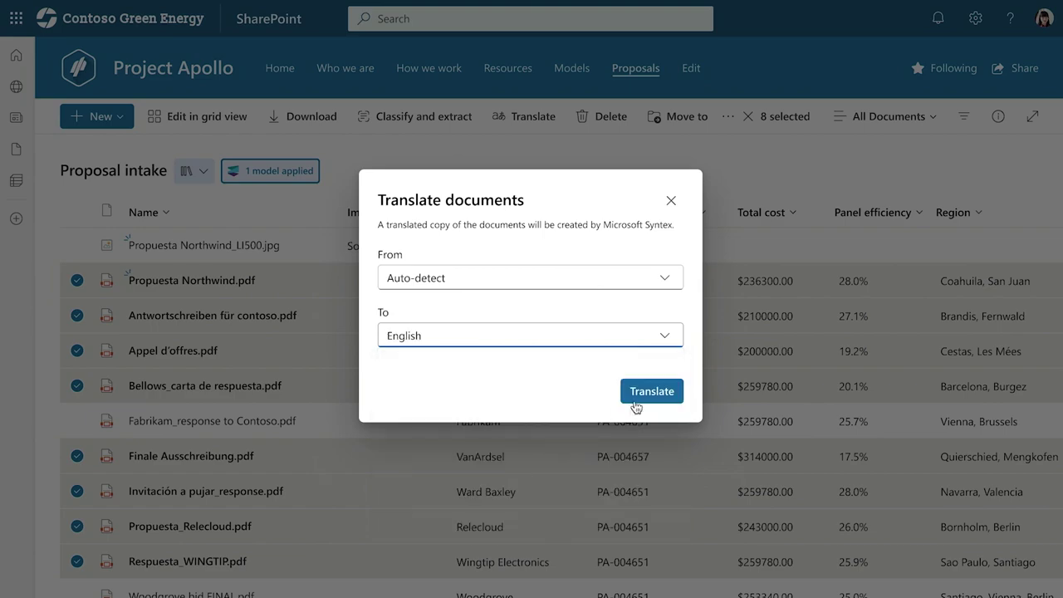
click(635, 398)
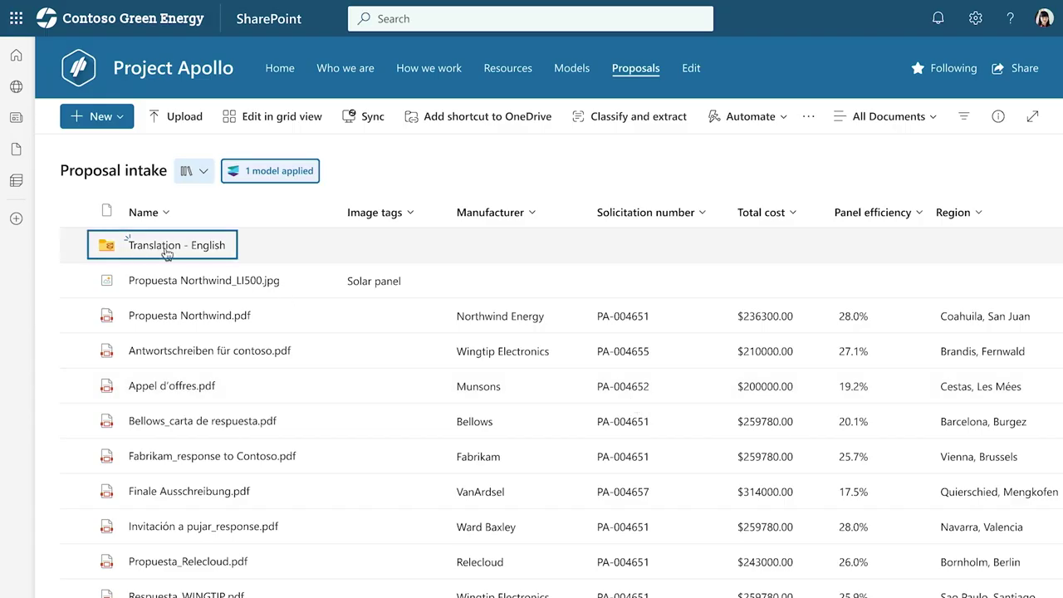
Open Propuesta Northwind_EN.pdf from Translation - English, summarize it, and jump to the solar panels sentence
click(166, 253)
mouse_move(183, 252)
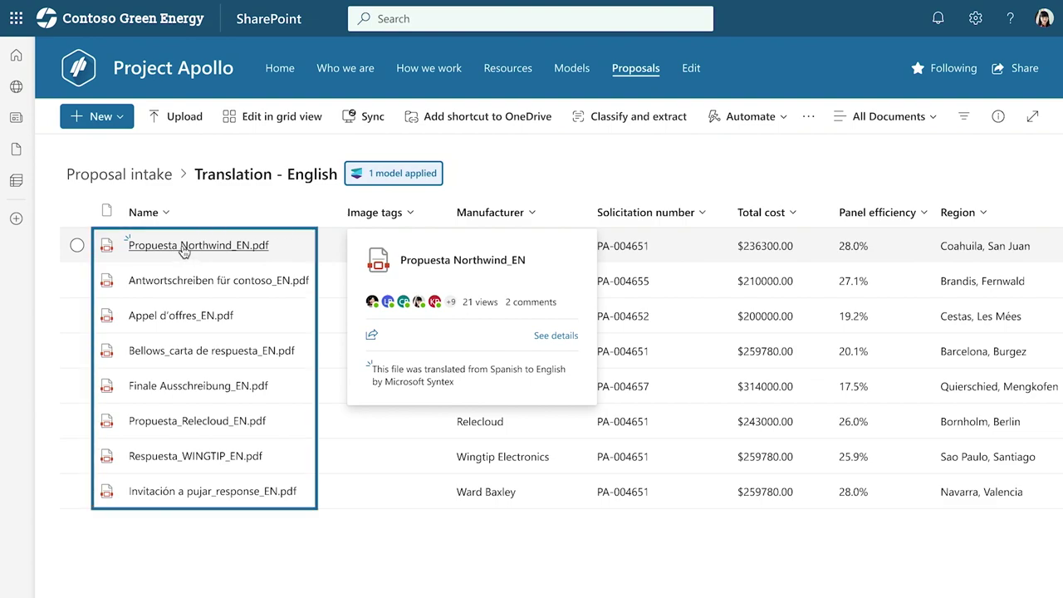
click(184, 248)
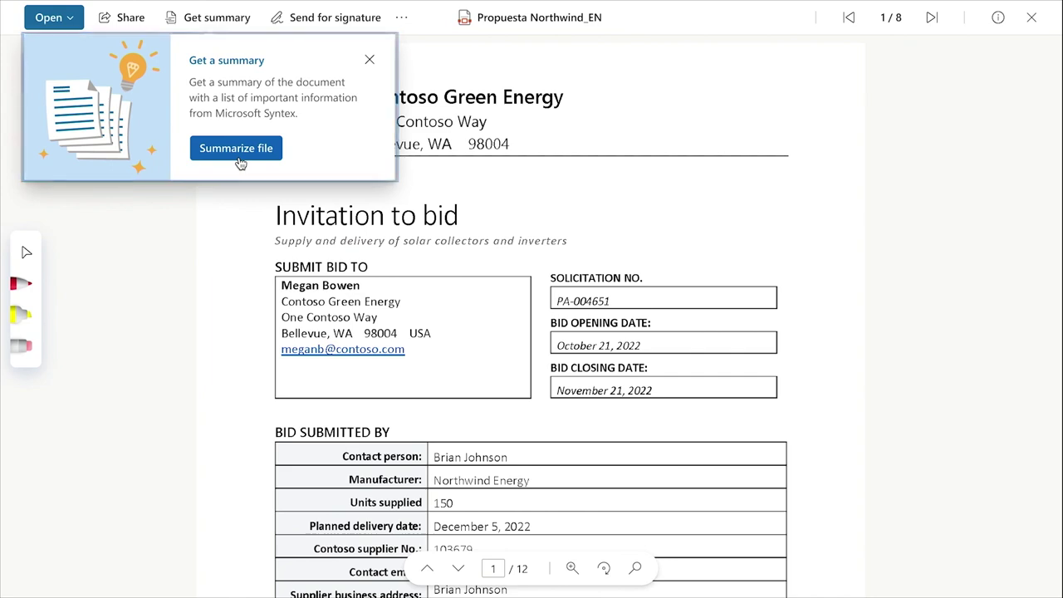
click(237, 158)
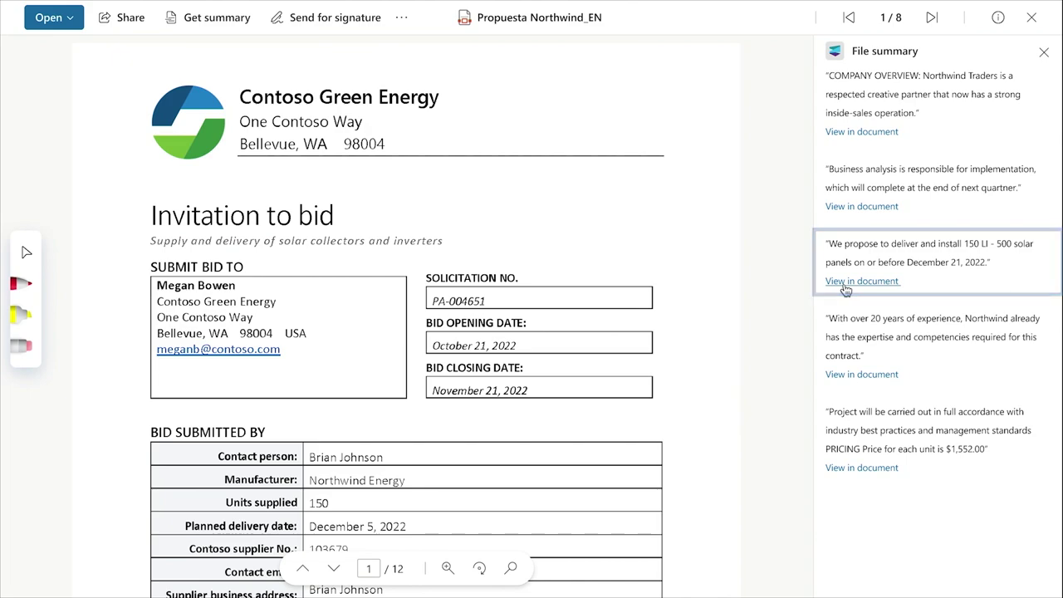
click(846, 283)
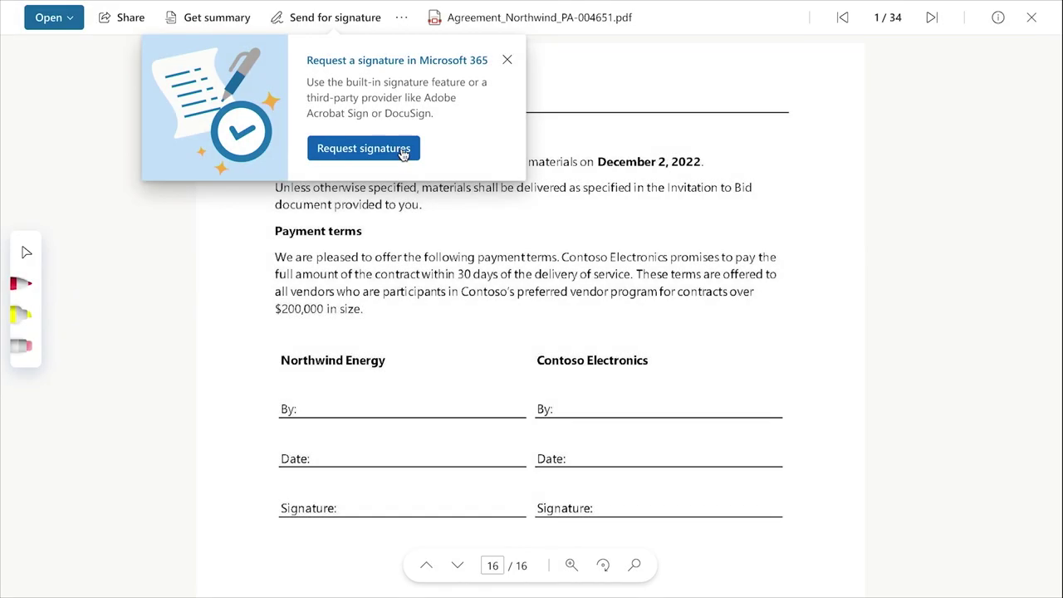
Send Agreement_Northwind_PA-004651.pdf via Syntex eSignature with a signature field on the Northwind Energy line
click(404, 150)
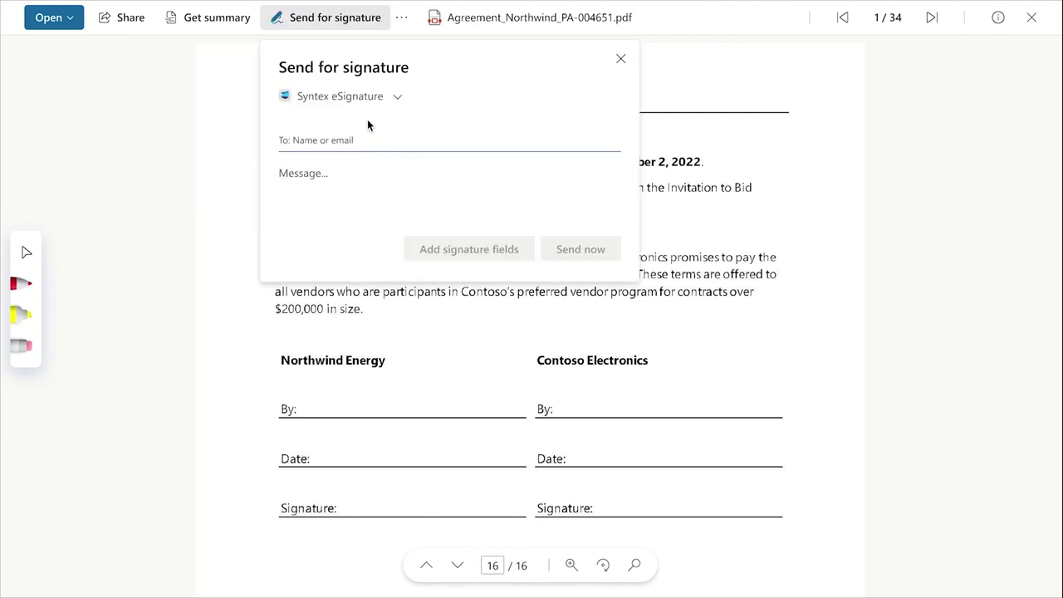
click(377, 98)
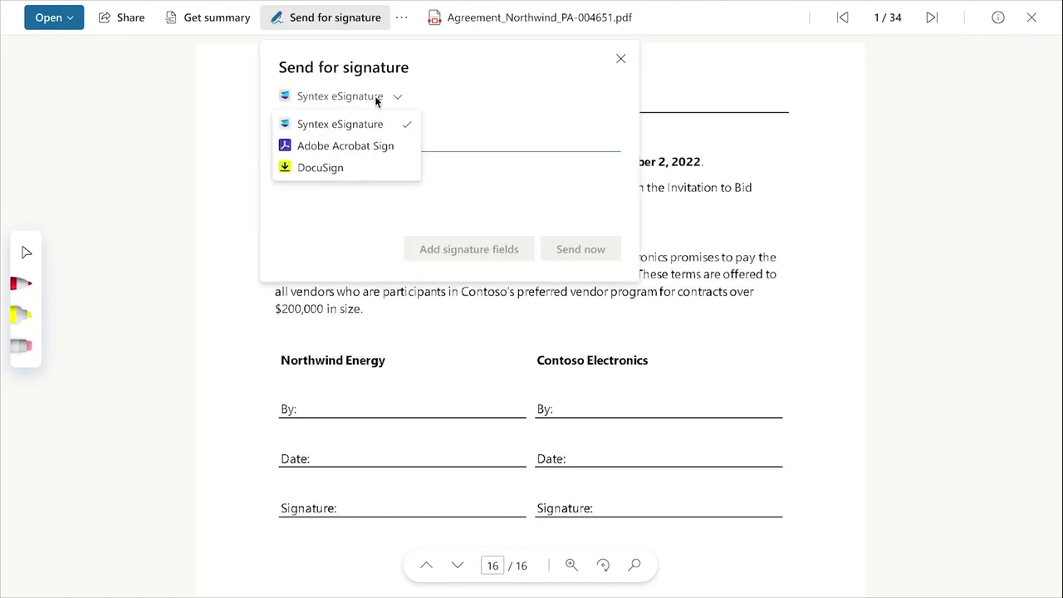
click(357, 125)
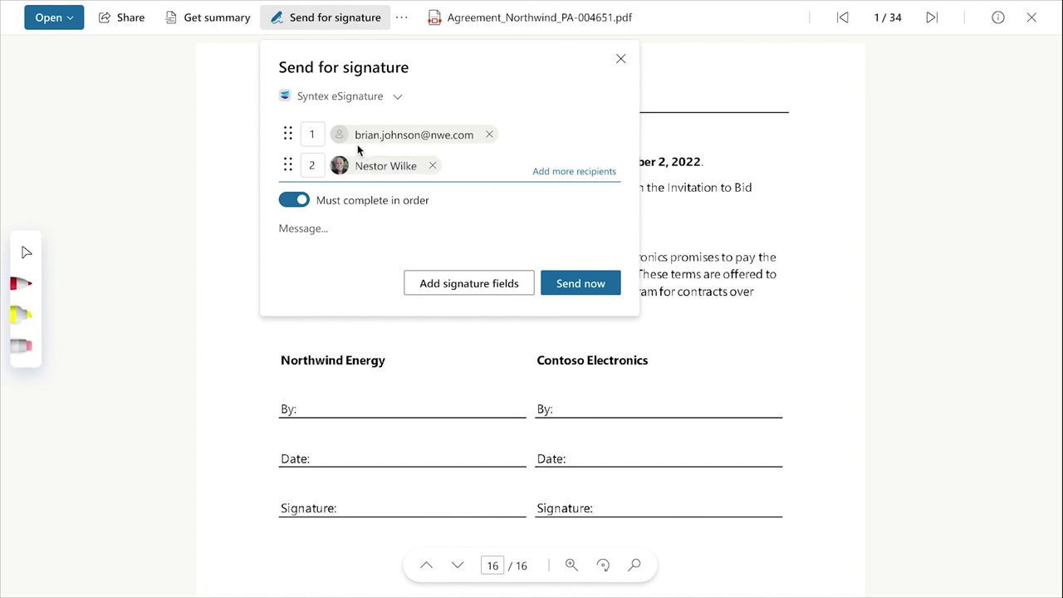
click(470, 283)
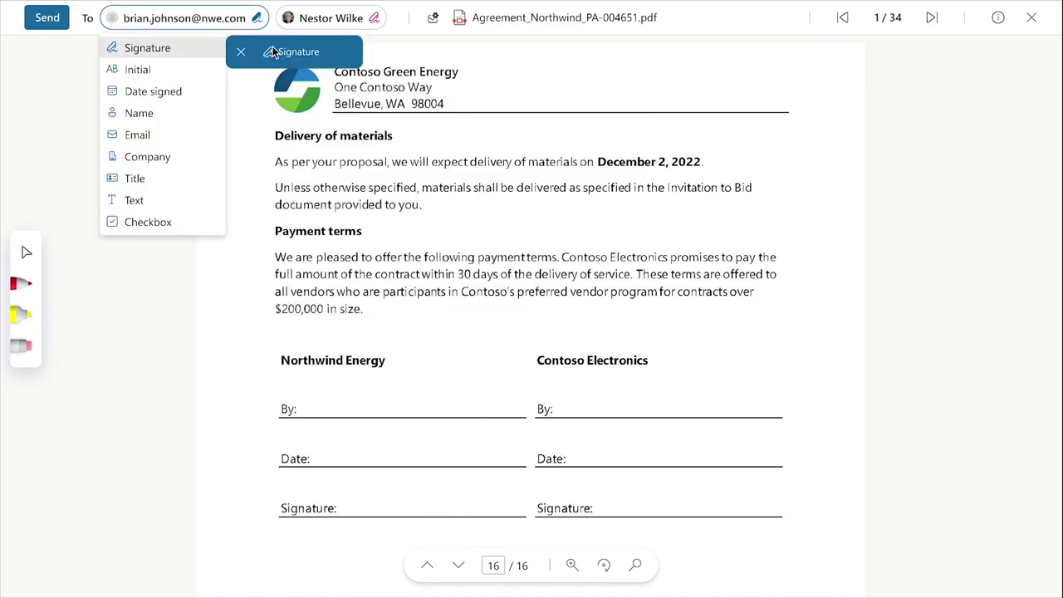
mouse_move(273, 51)
mouse_down()
mouse_move(377, 408)
mouse_move(391, 503)
mouse_up()
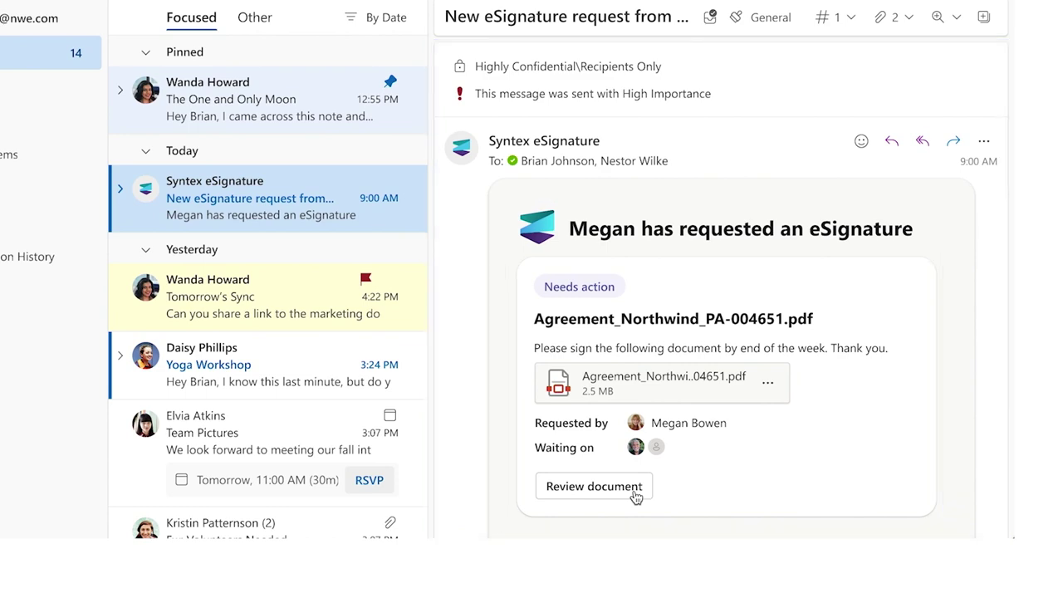
Draw and apply a signature on the Northwind Energy line, then locate the signed agreement
click(636, 497)
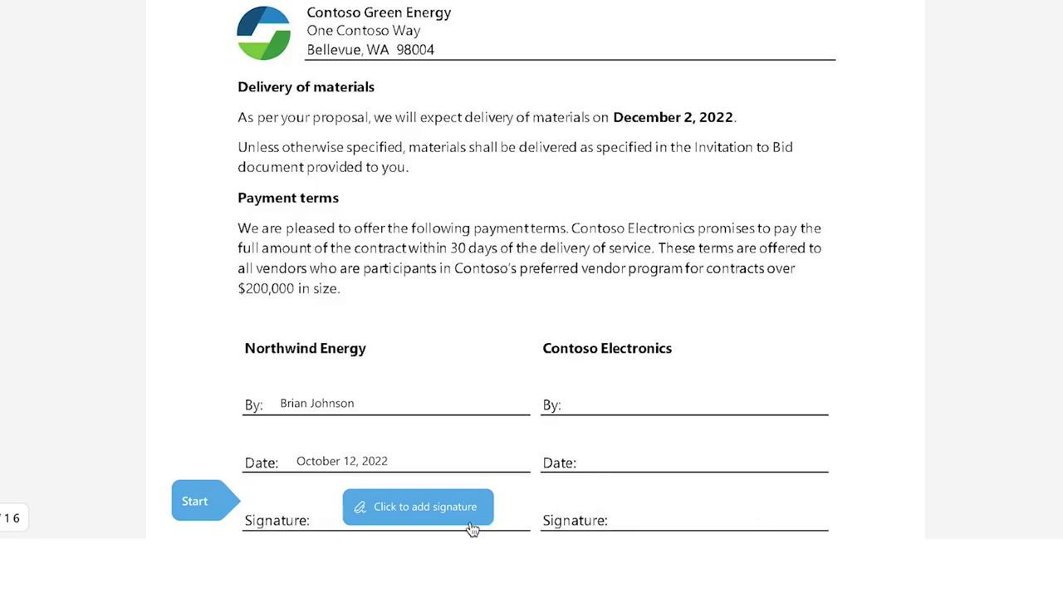
click(471, 521)
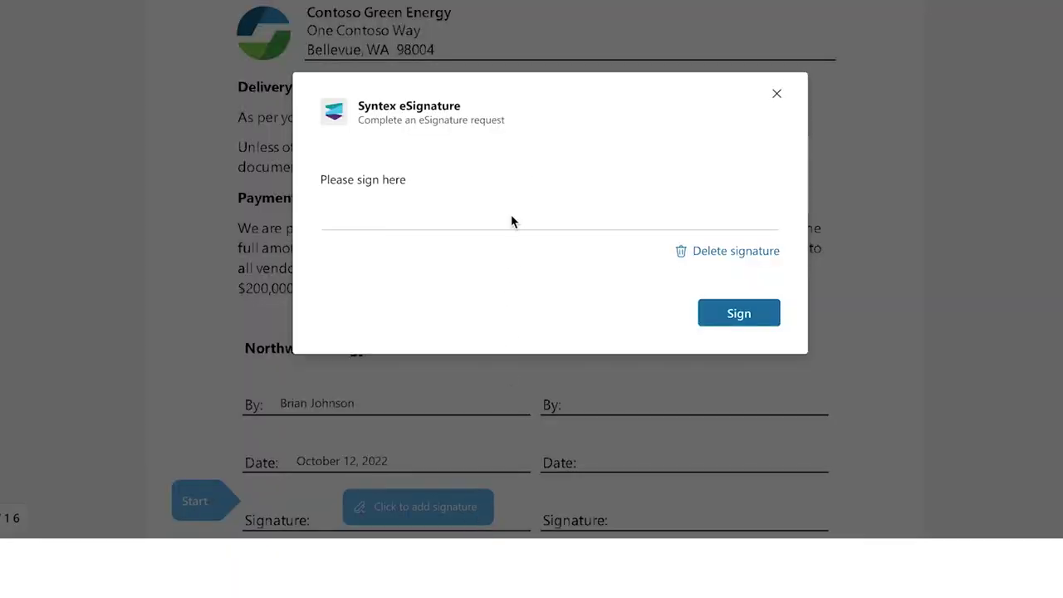
drag(467, 193, 631, 218)
click(735, 316)
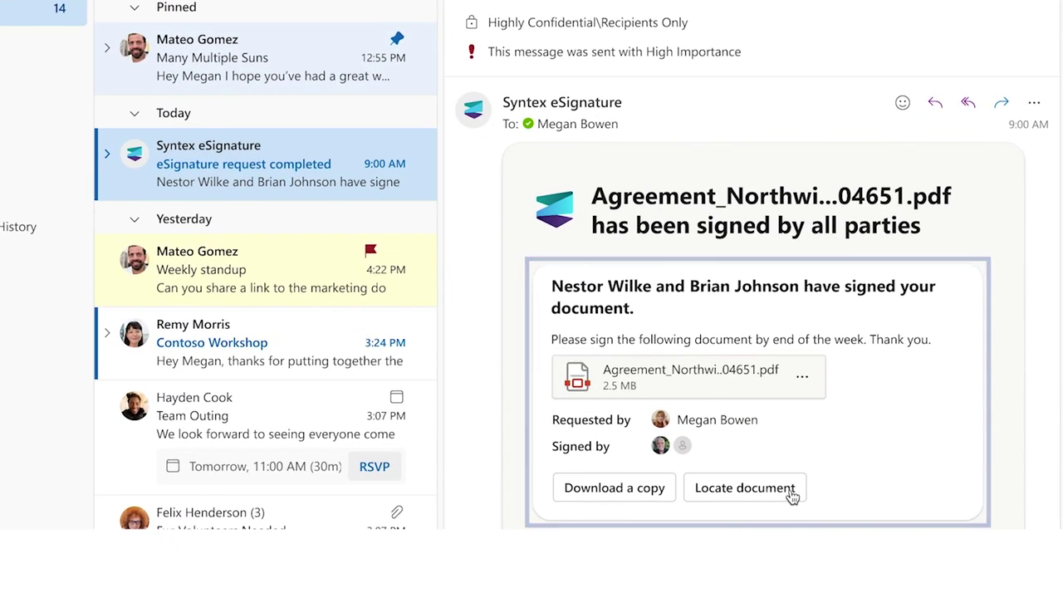
click(792, 493)
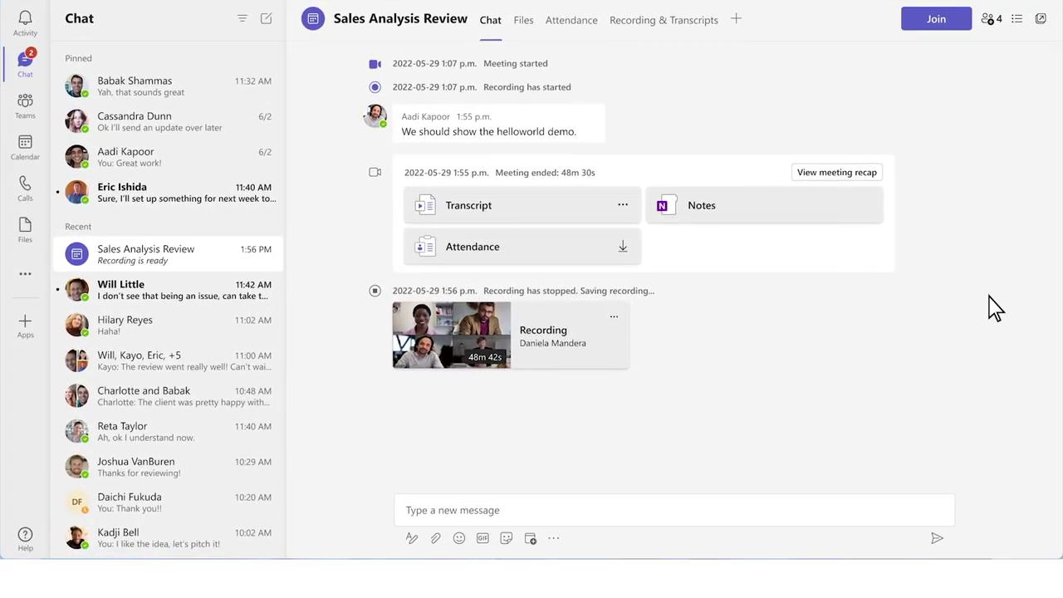
Open the Sales Analysis Review meeting recap from its chat
click(848, 176)
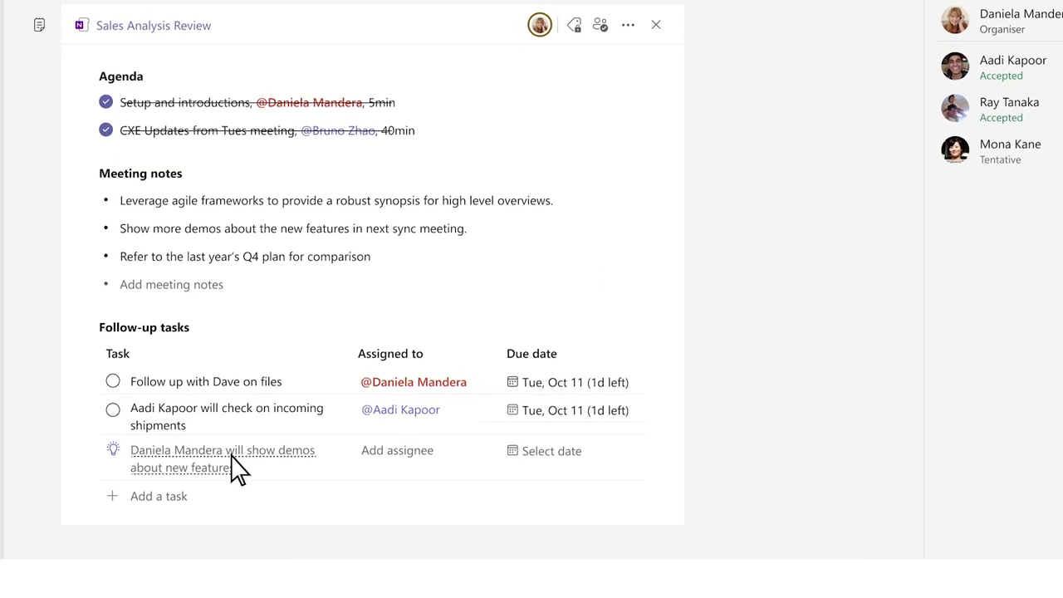
Accept the suggested demo-new-features and incoming-shipments follow-up tasks
mouse_move(233, 457)
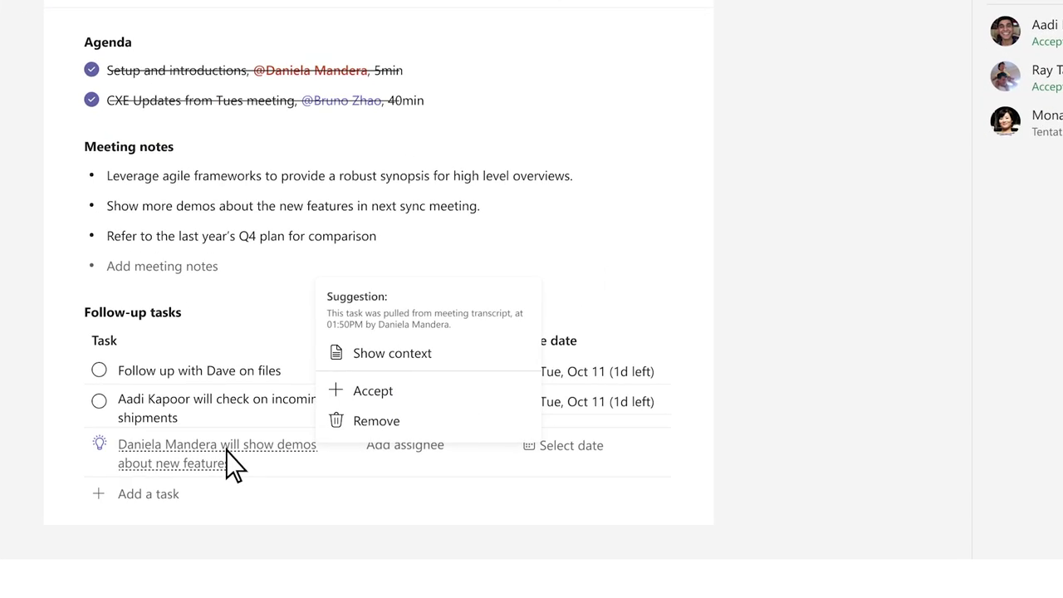
click(457, 303)
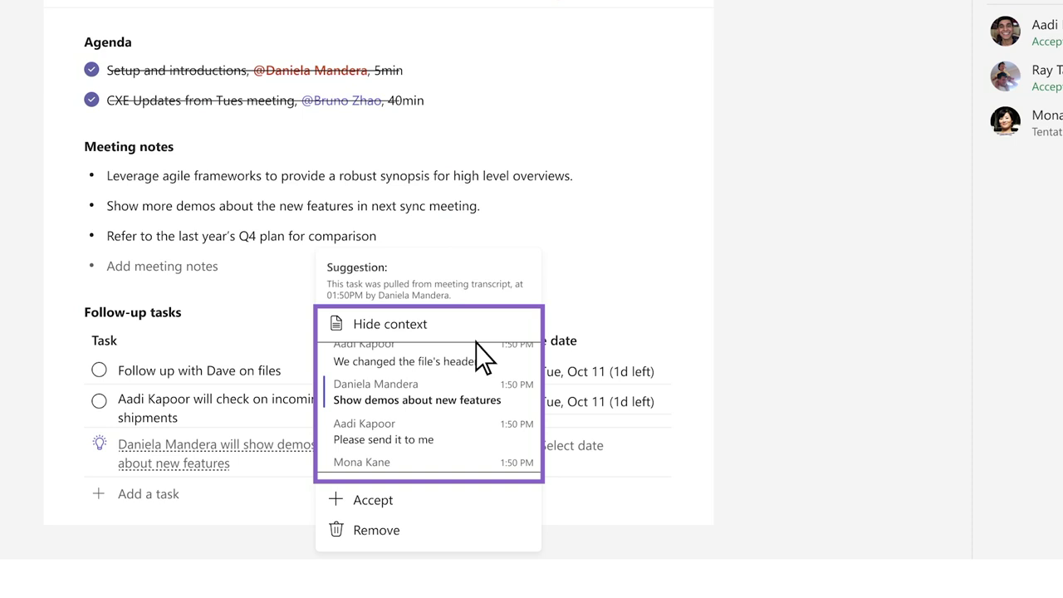
click(412, 499)
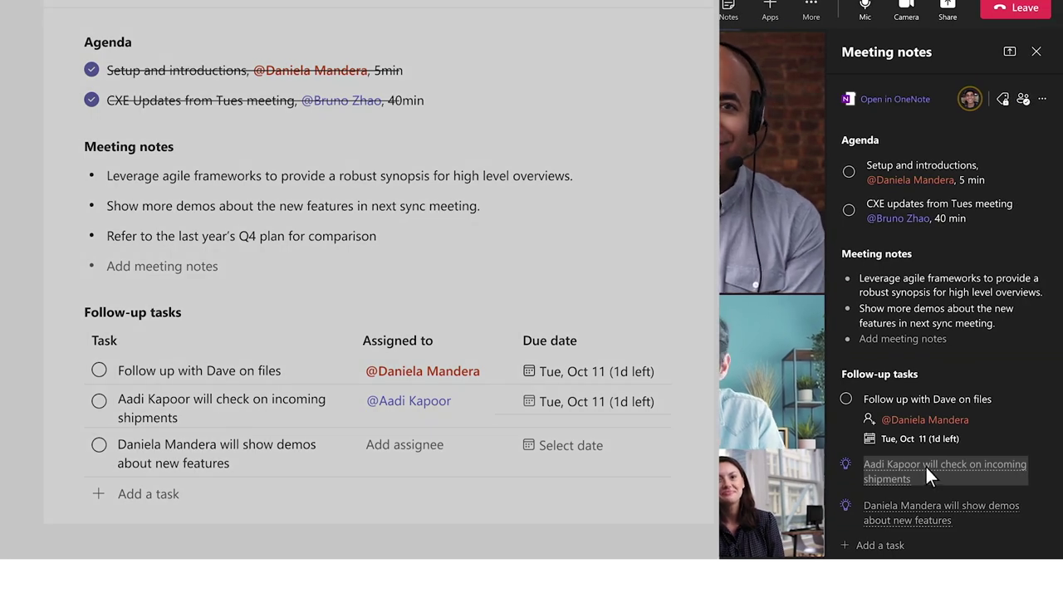
click(925, 466)
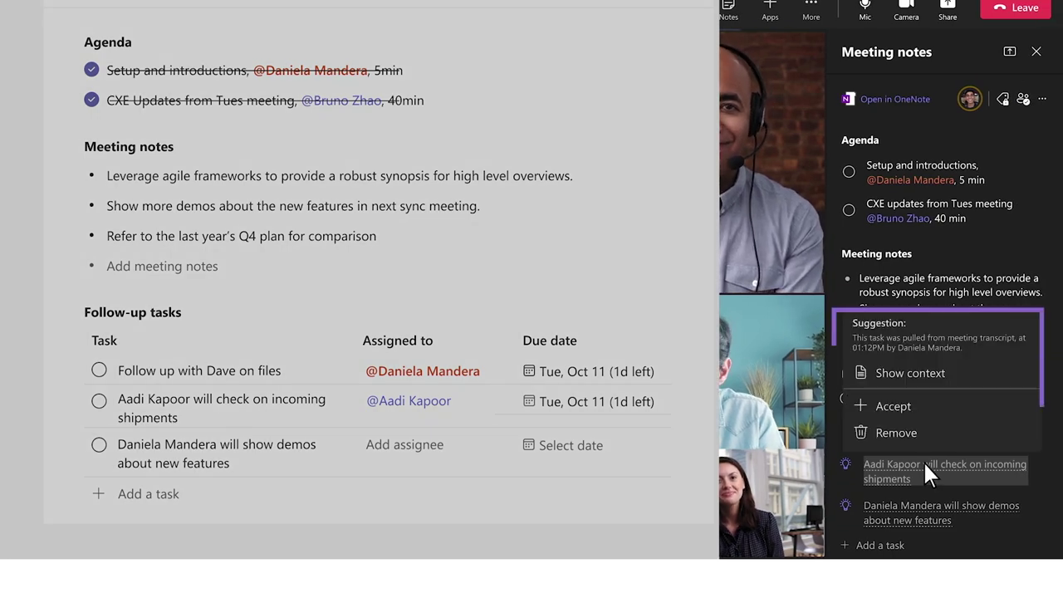
click(921, 406)
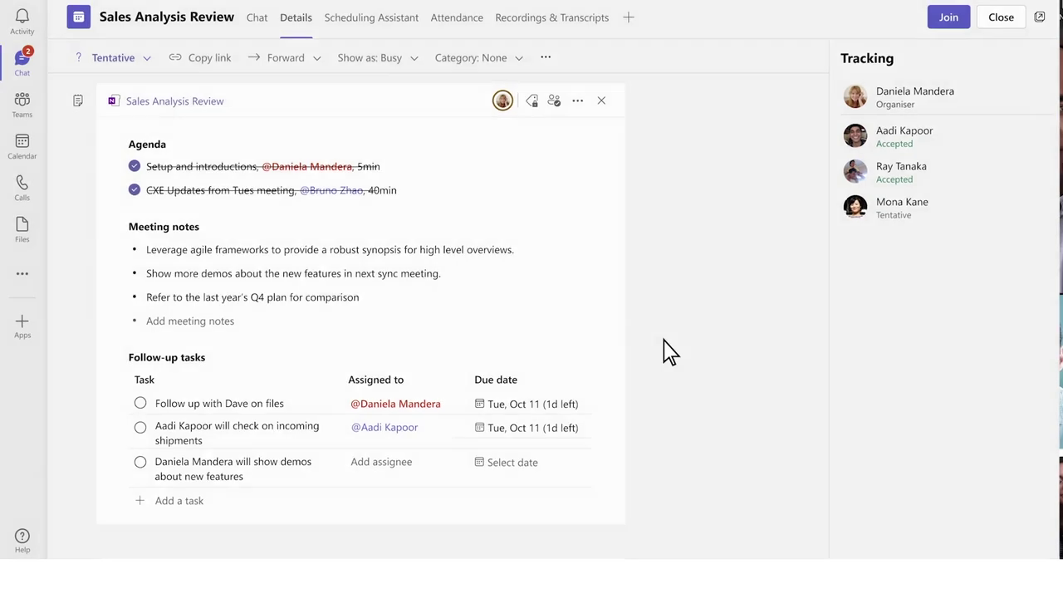
Expand the recording's chapters and play from 'MAU presentation by tenant stage' at 5:32
scroll(669, 352, up, 10)
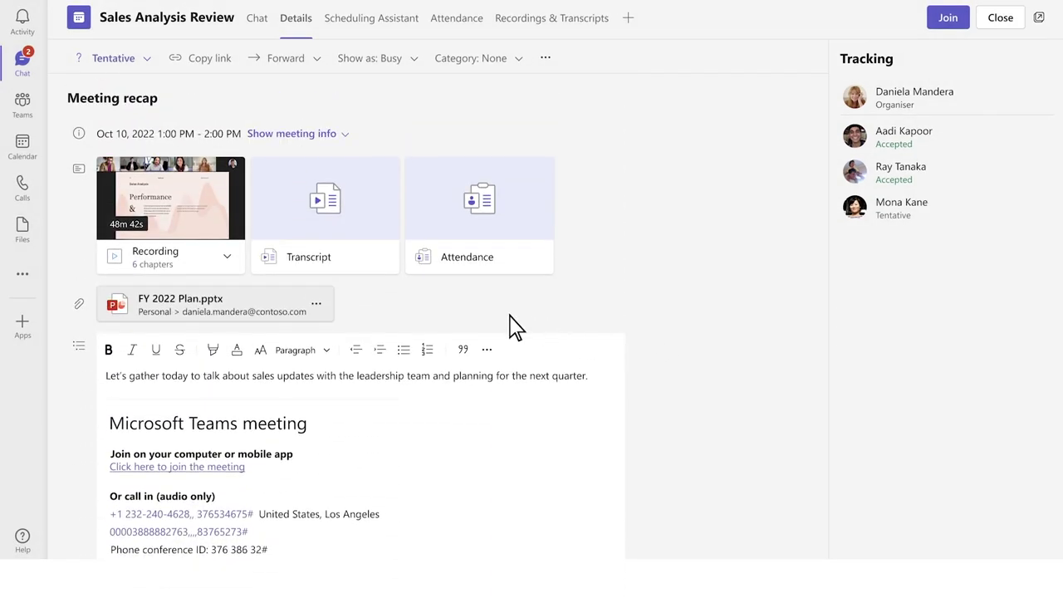
click(228, 258)
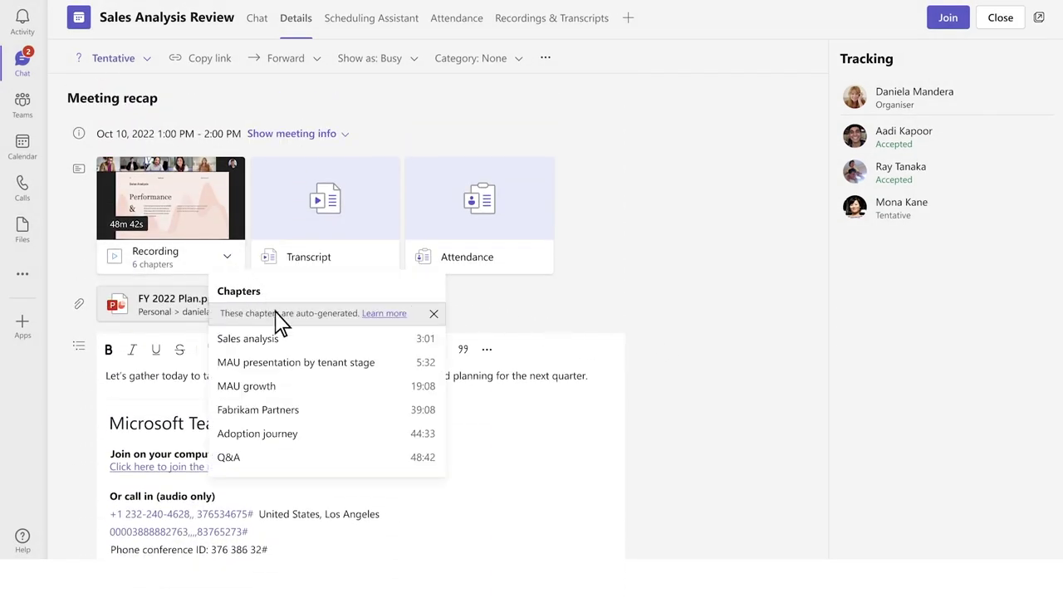
click(324, 369)
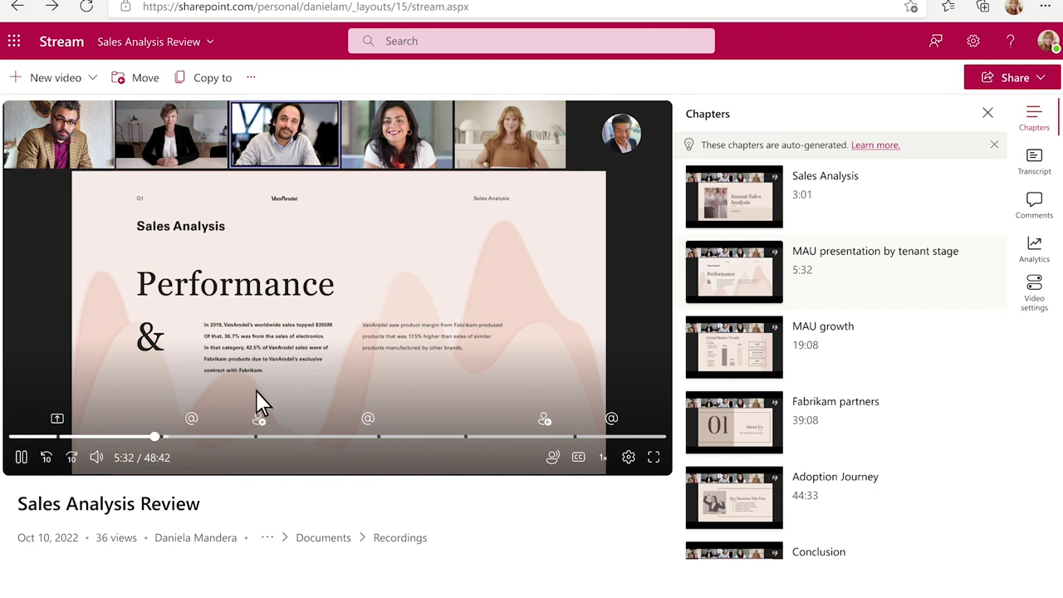
Filter the Stream transcript by a suggested speaker, then view the recording's share options
mouse_move(190, 417)
mouse_move(544, 419)
click(1034, 164)
click(859, 198)
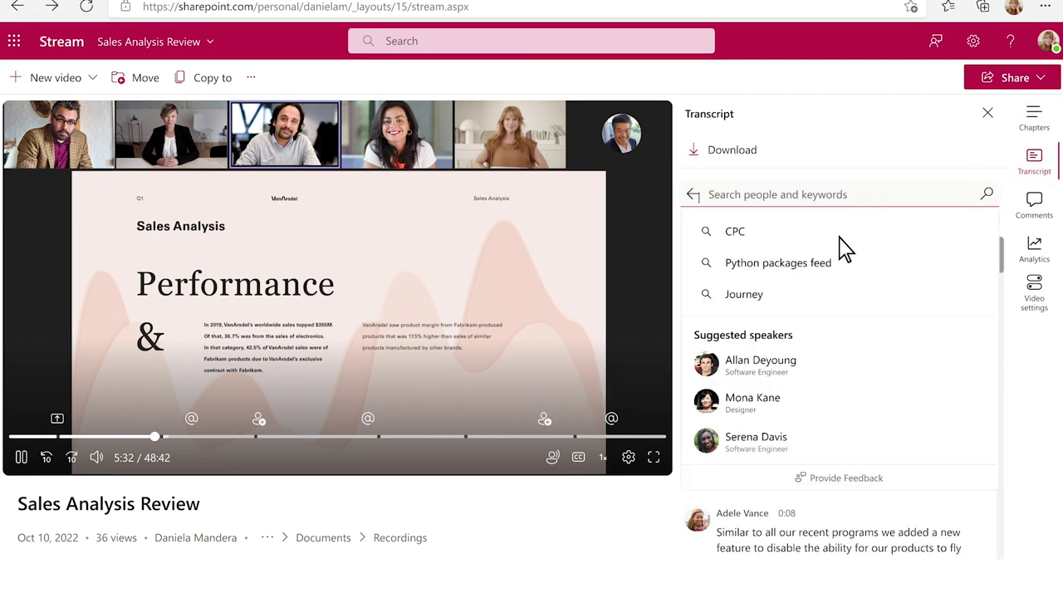
click(760, 364)
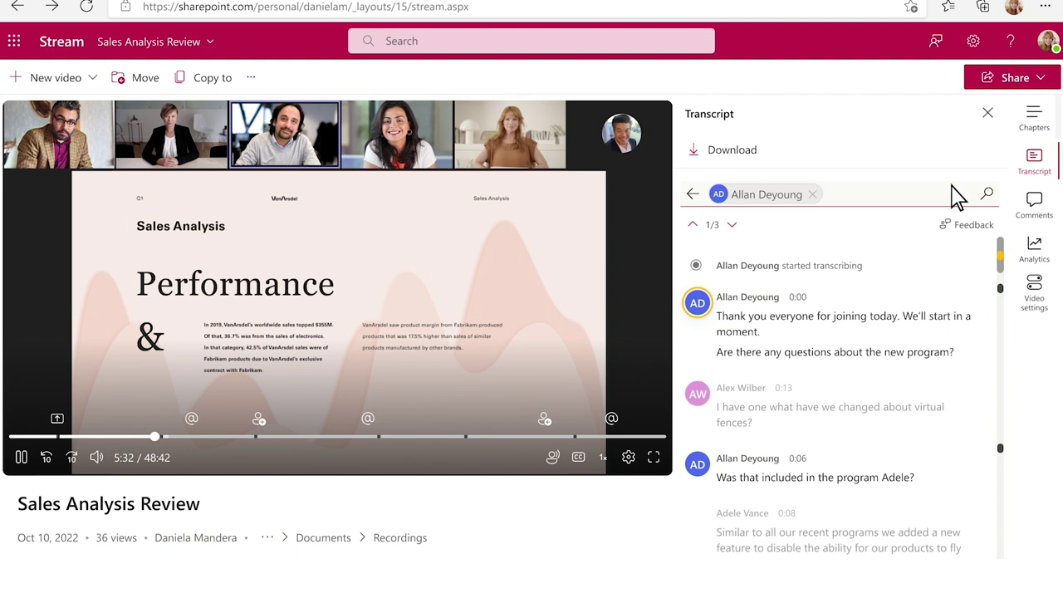
click(1032, 119)
click(1019, 82)
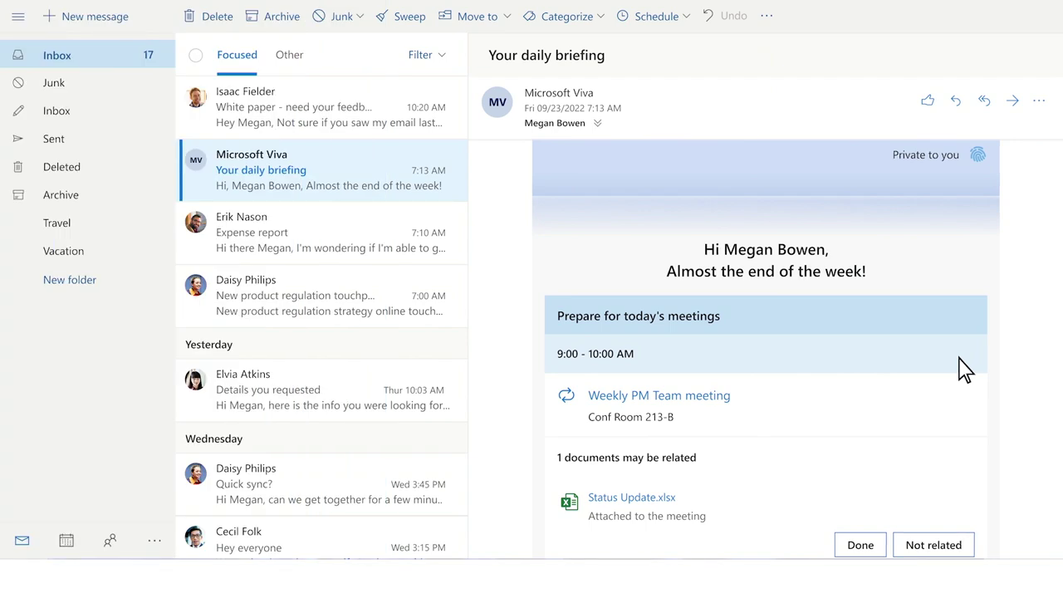
Book follow-up time for the missed Sales Analysis Review, 11 Oct 2022, 3:00–3:30 PM
scroll(964, 369, down, 8)
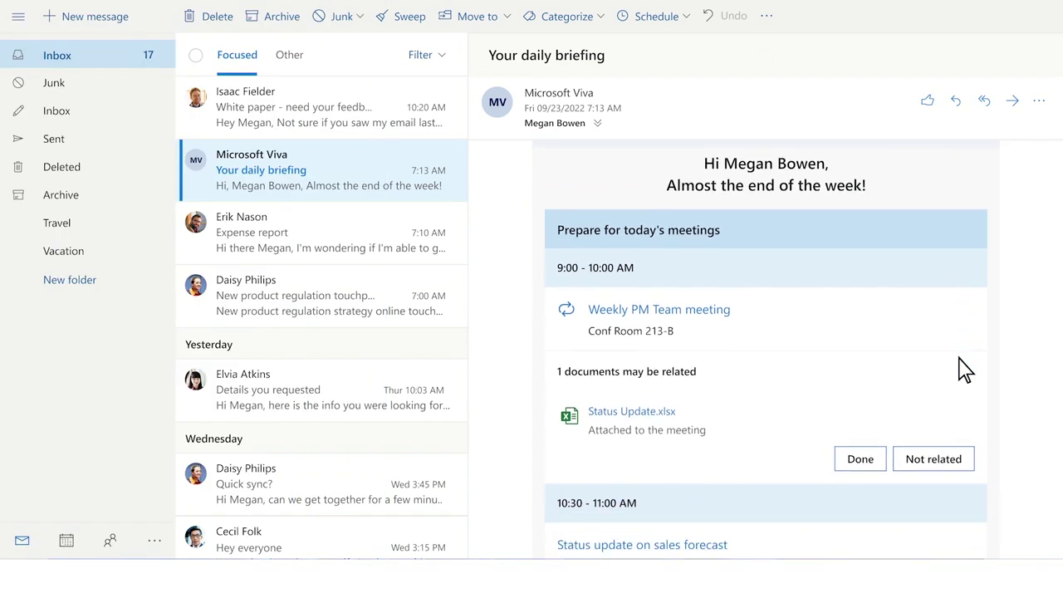
scroll(963, 369, down, 2)
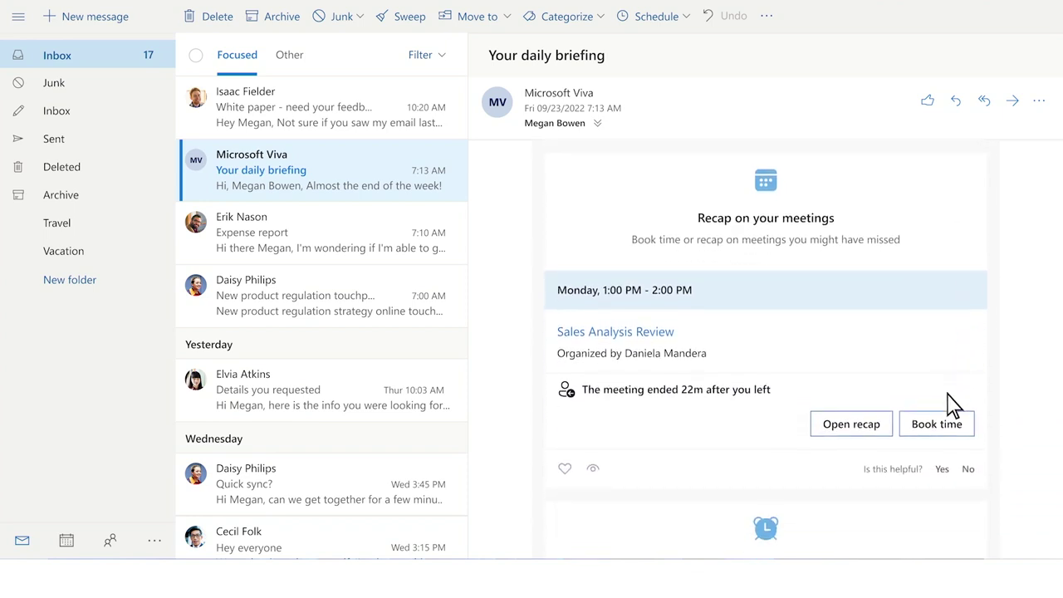
click(939, 424)
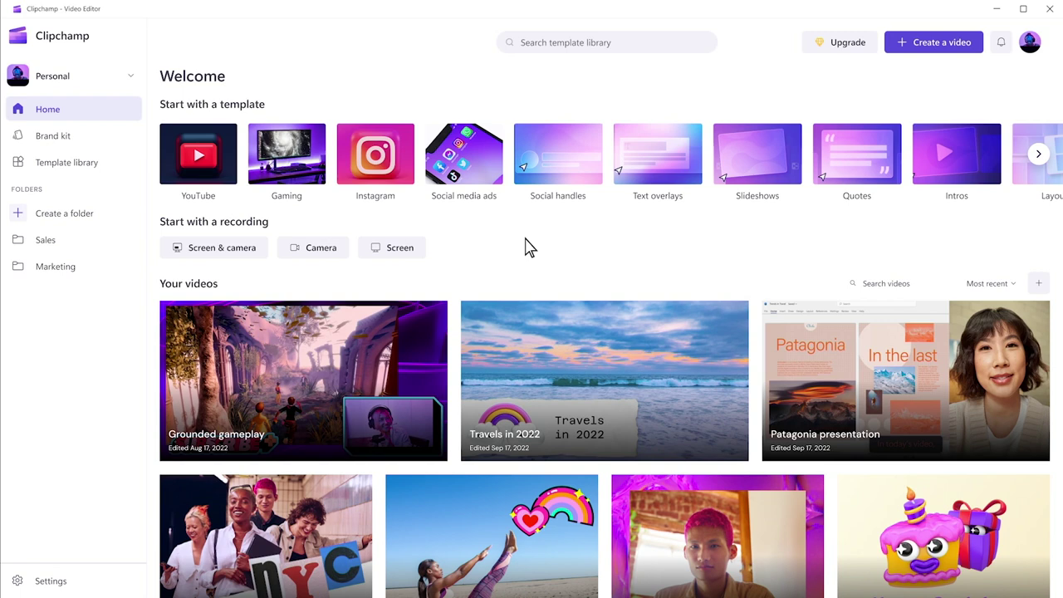
In the Travels in 2022 project, add a scribble shape to the top track near 0:10
click(577, 354)
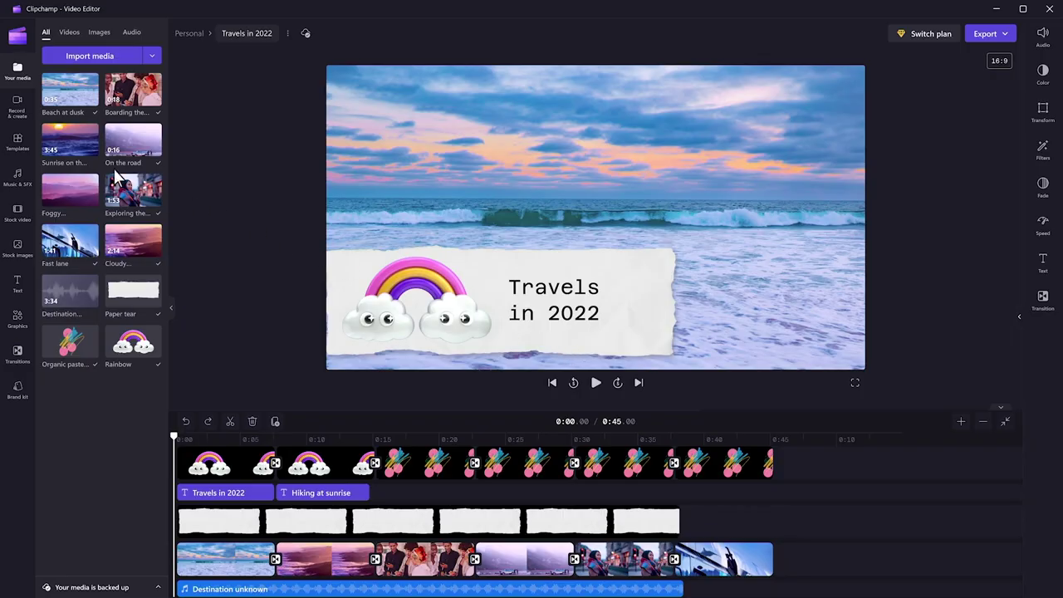
click(18, 141)
click(24, 208)
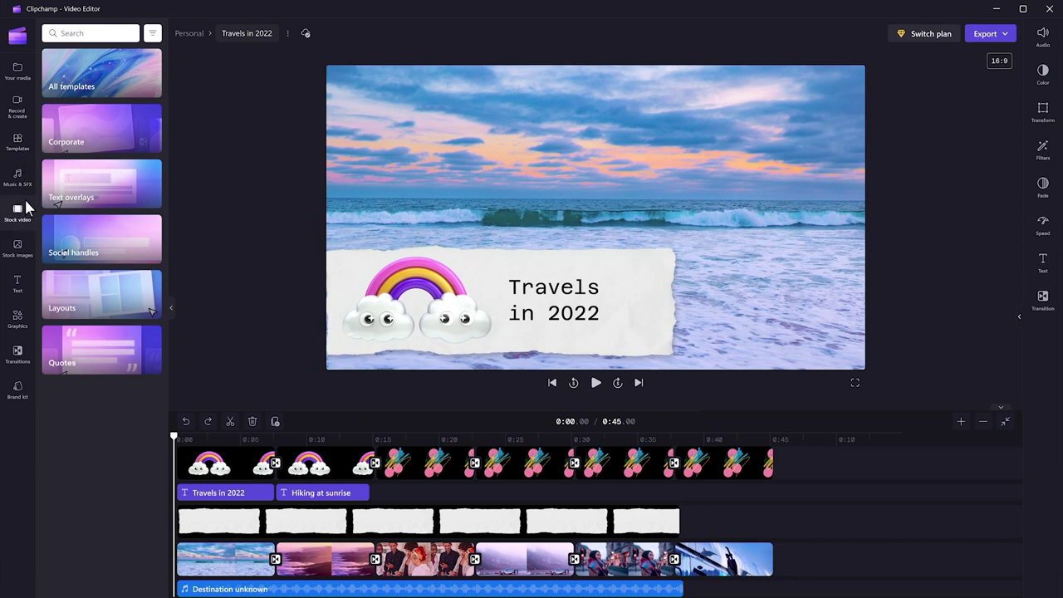
click(28, 317)
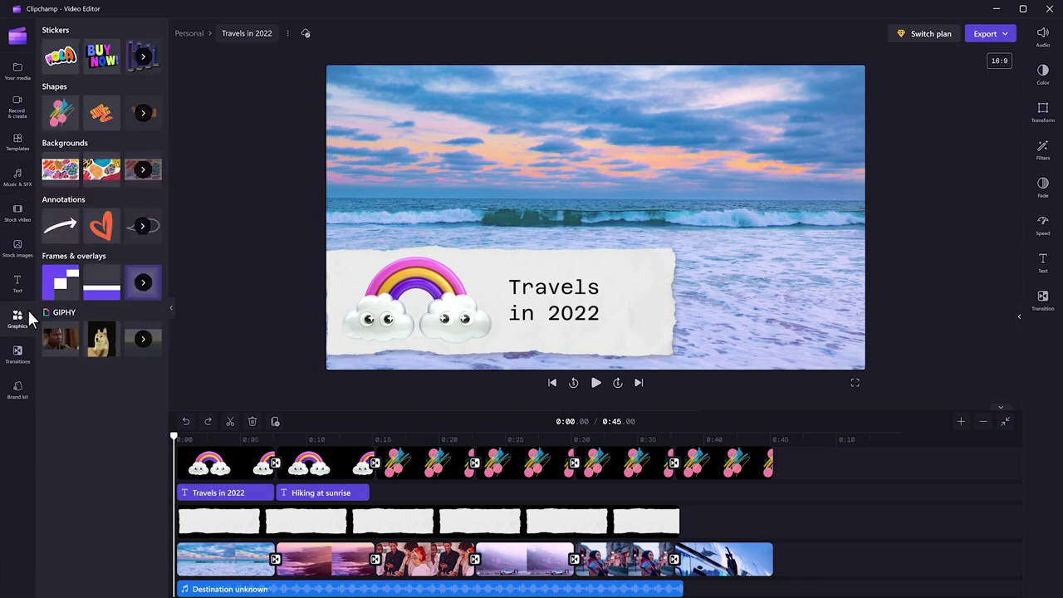
click(143, 112)
mouse_move(70, 203)
mouse_down()
mouse_move(313, 440)
mouse_move(318, 464)
mouse_up()
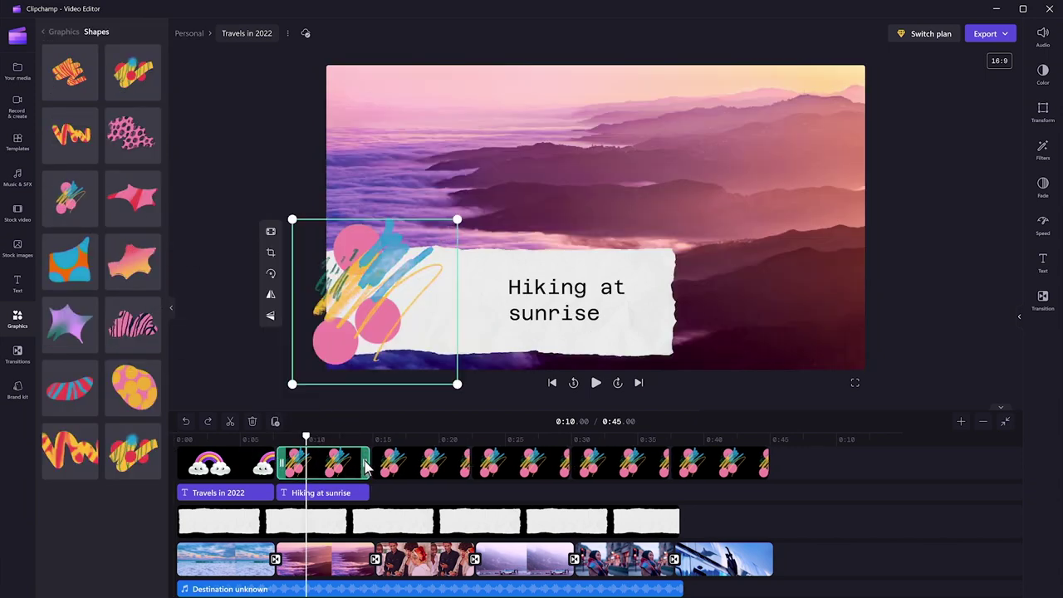
Crop the scribble shape by trimming its bottom-left corner inward
click(270, 253)
drag(293, 382, 324, 374)
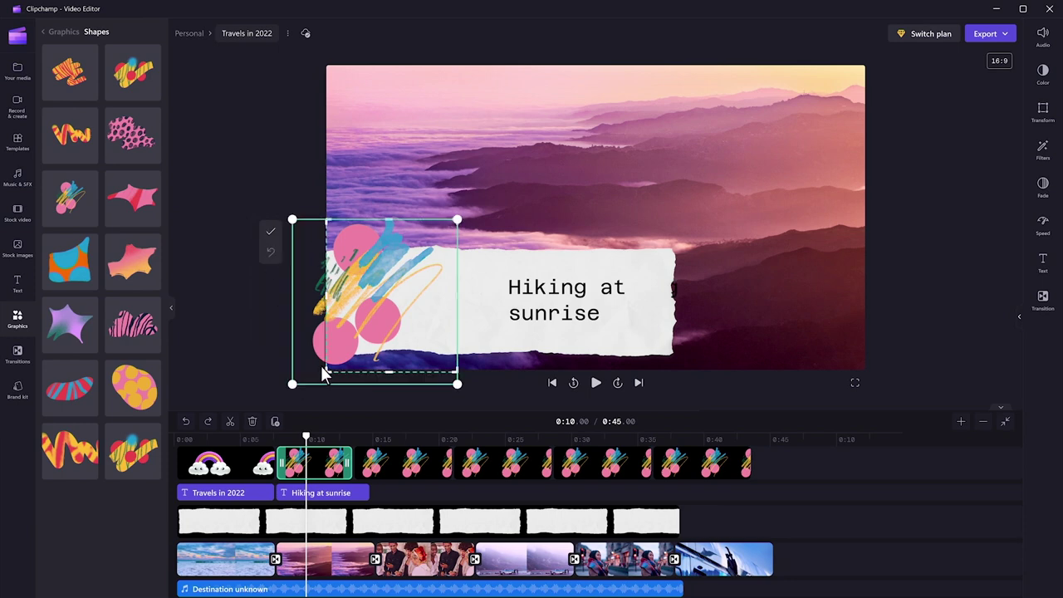
click(270, 235)
Apply the Cool tone filter to Abstract.mp4 at 70% intensity
click(328, 555)
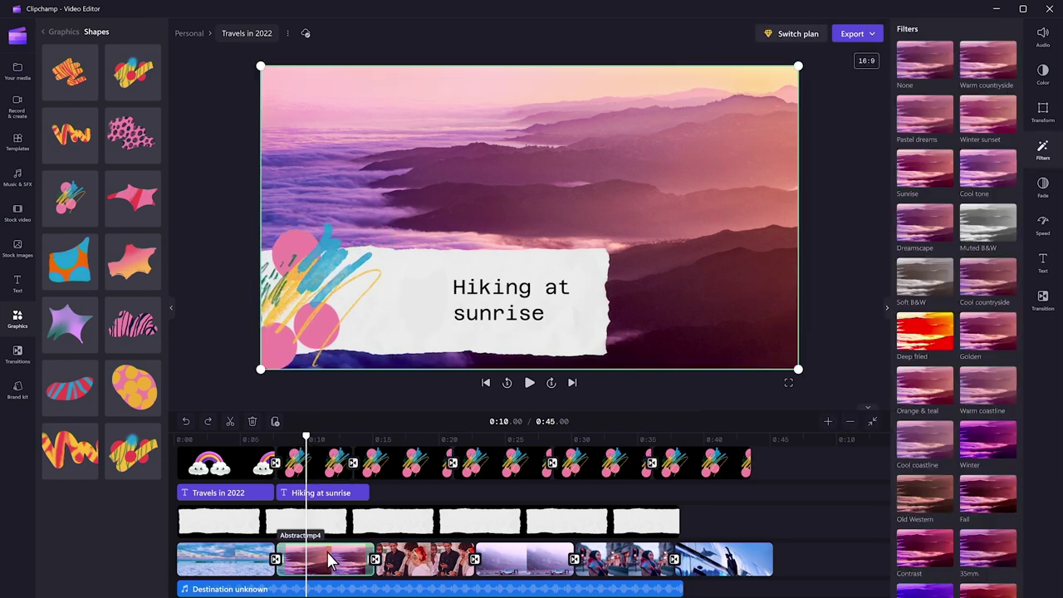
click(982, 183)
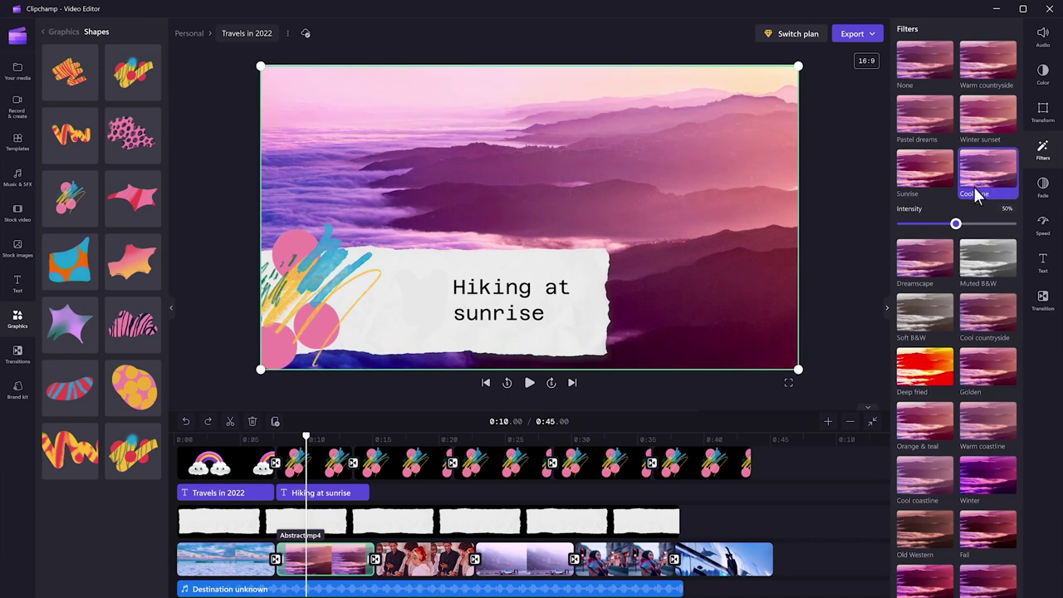
drag(971, 224, 988, 224)
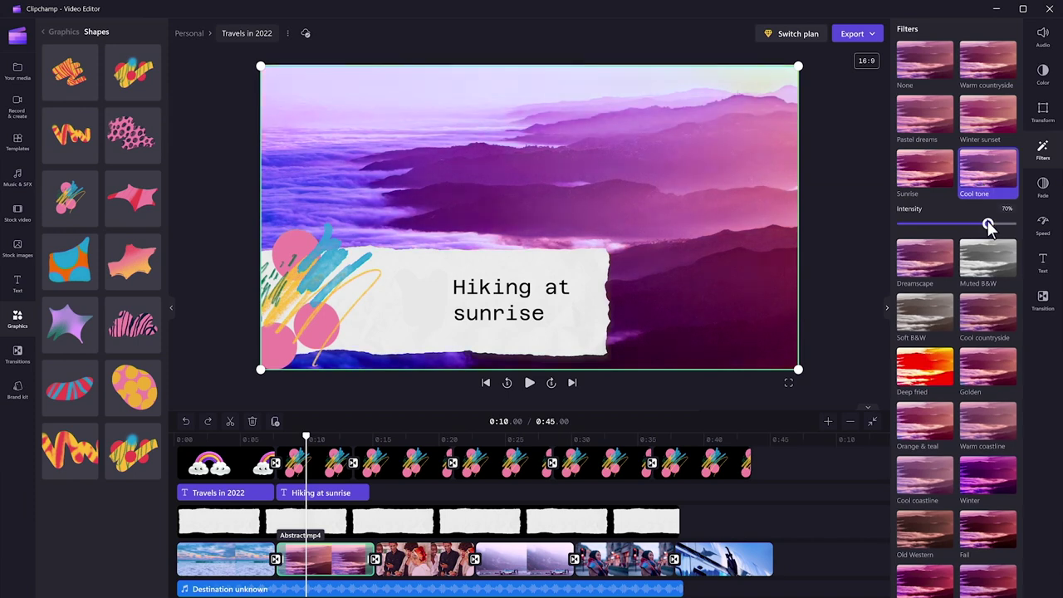
click(18, 70)
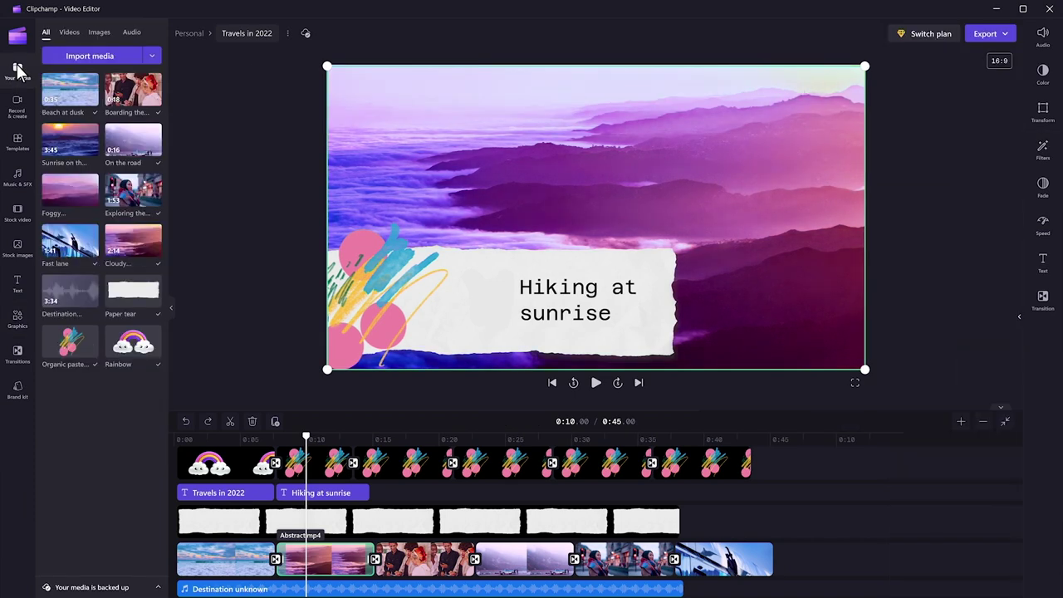
Import 108934.jpg and 70340297.mov from the phone, then start a camera recording
click(153, 54)
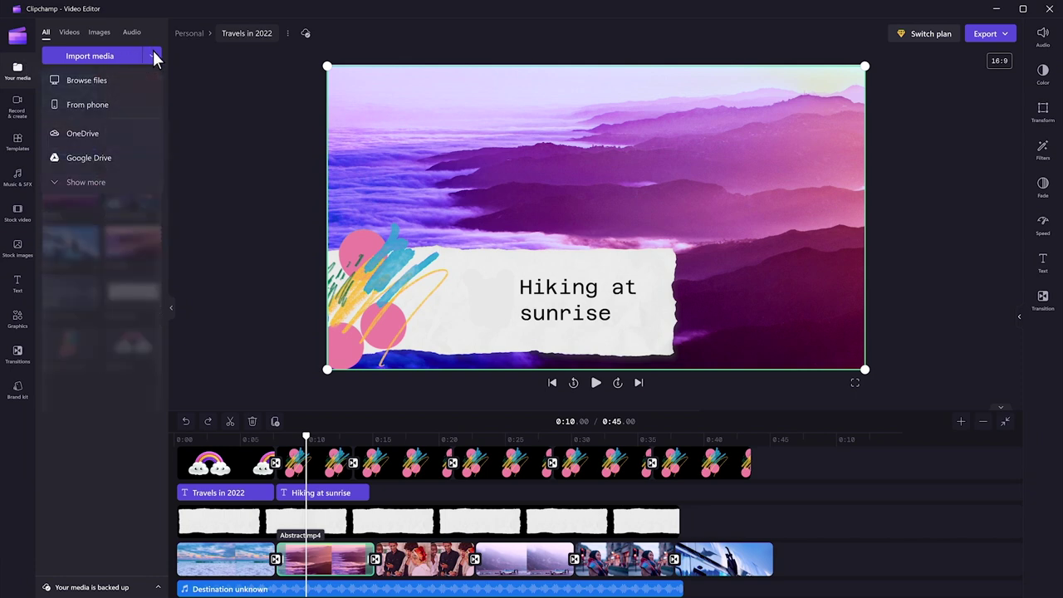
click(108, 103)
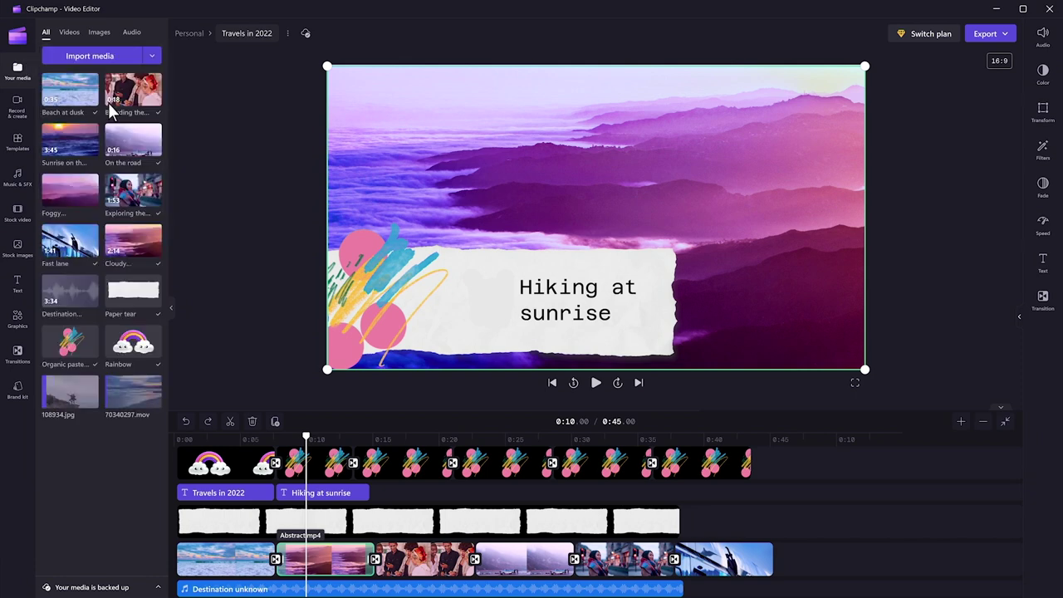
click(18, 105)
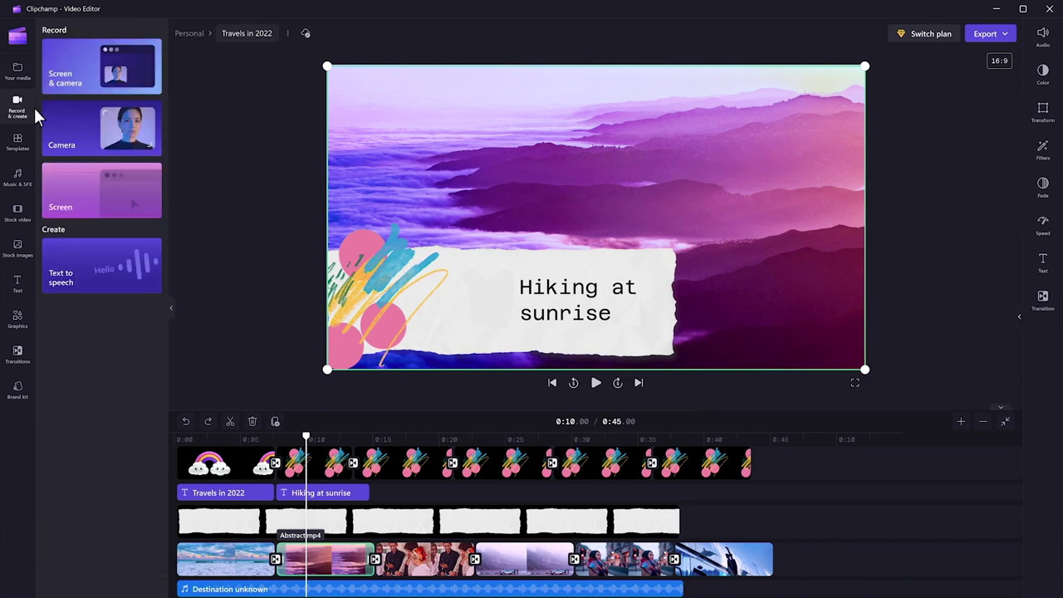
click(111, 131)
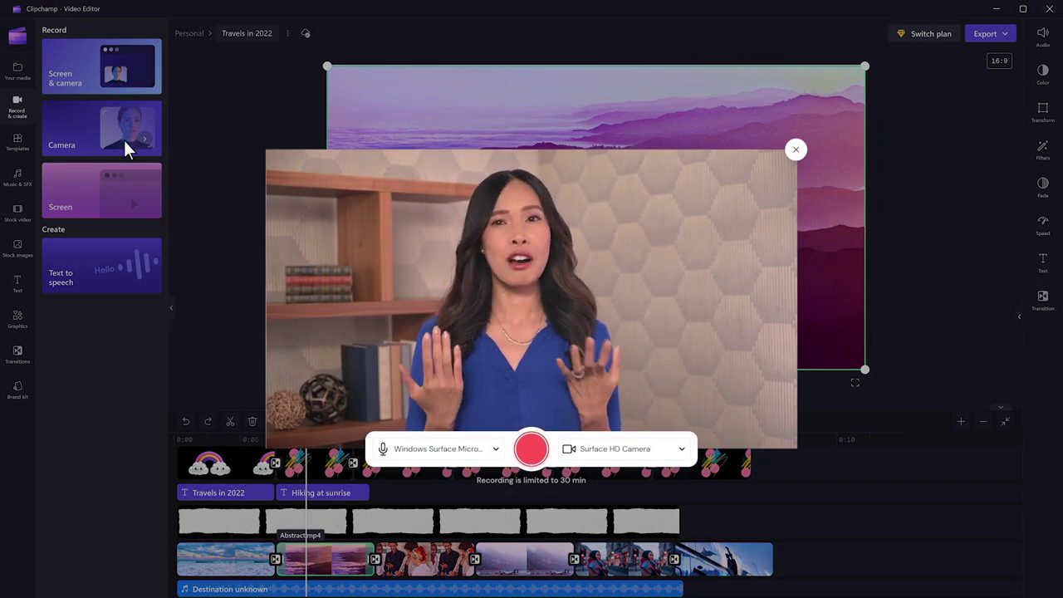
click(532, 447)
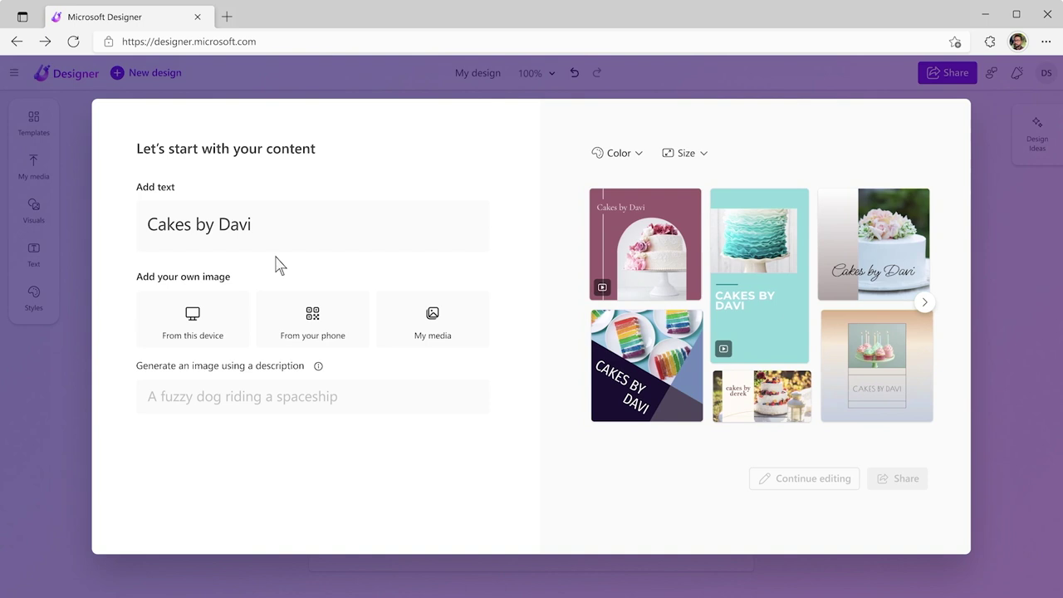
Generate fall-foliage cake images from a pasted description and use the first in the designs
click(244, 397)
click(153, 229)
text(Ombre cake decorated with flowers and fall foliage)
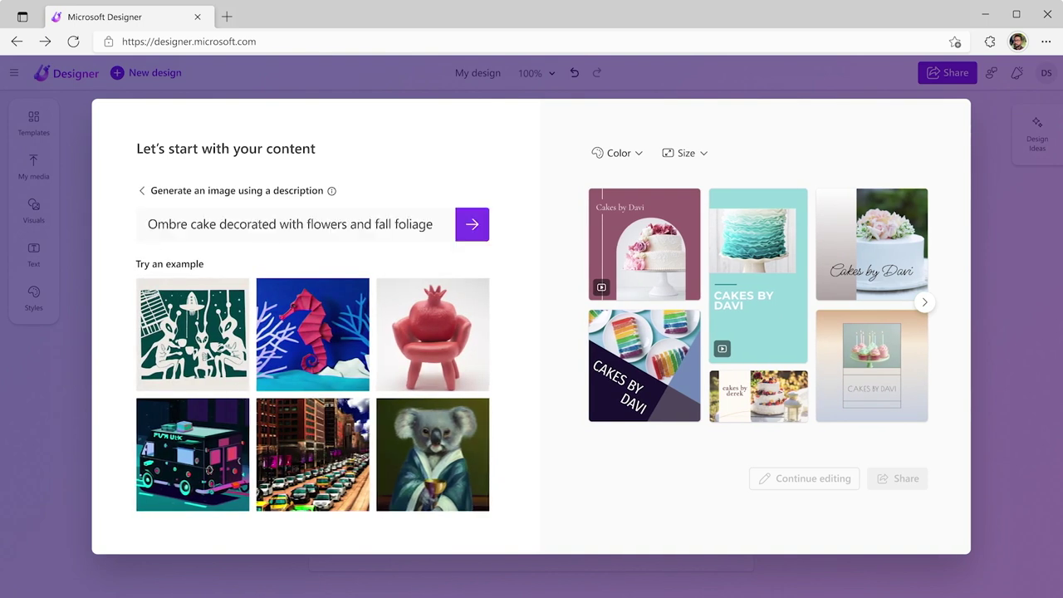
click(472, 231)
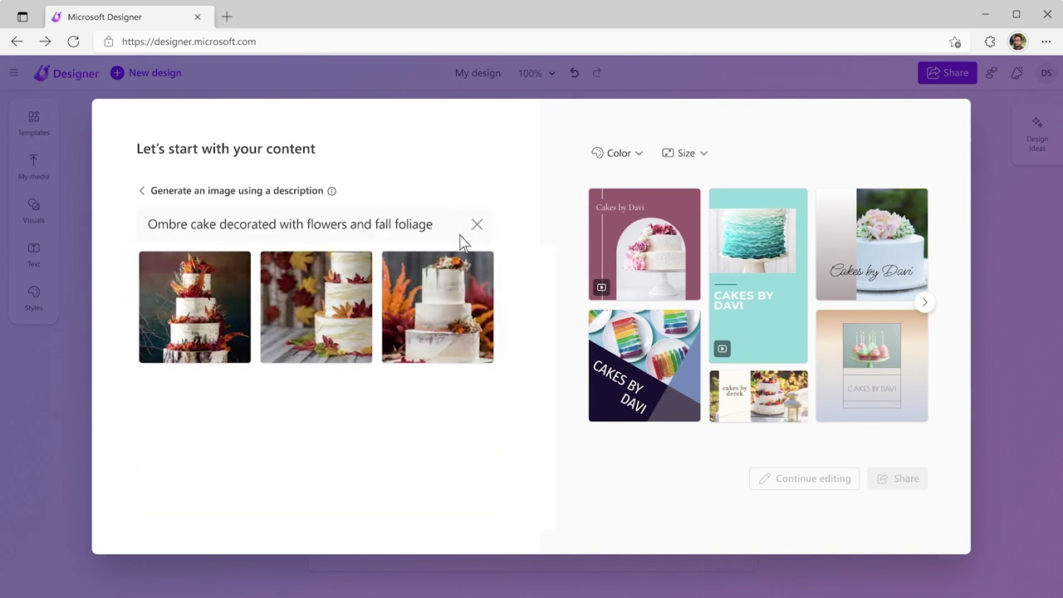
click(231, 309)
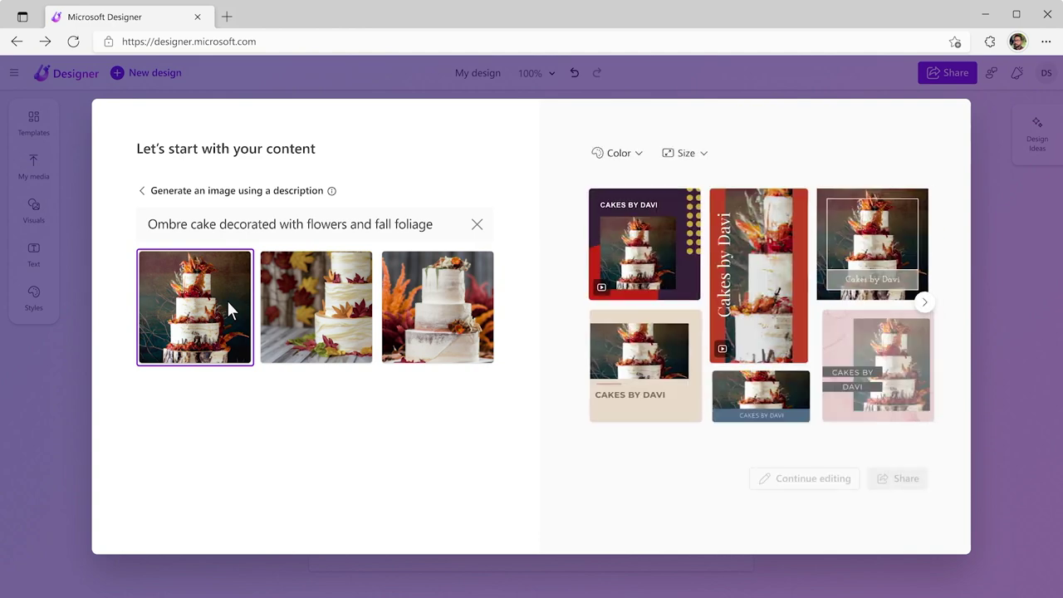
click(893, 217)
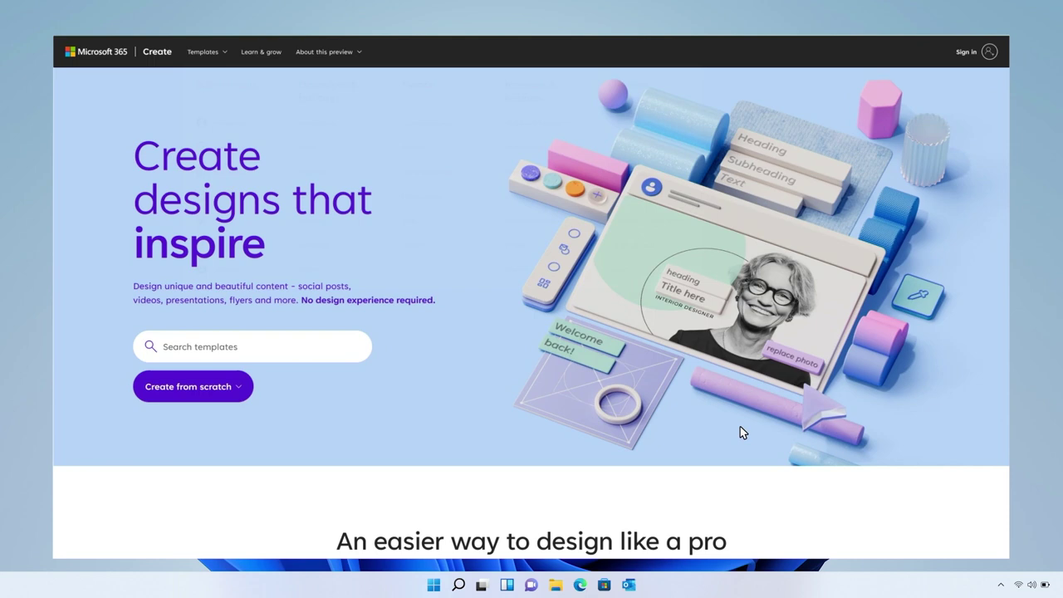
Scroll the Create home page down to the Instagram square post and Facebook banner template rows
scroll(740, 427, down, 4)
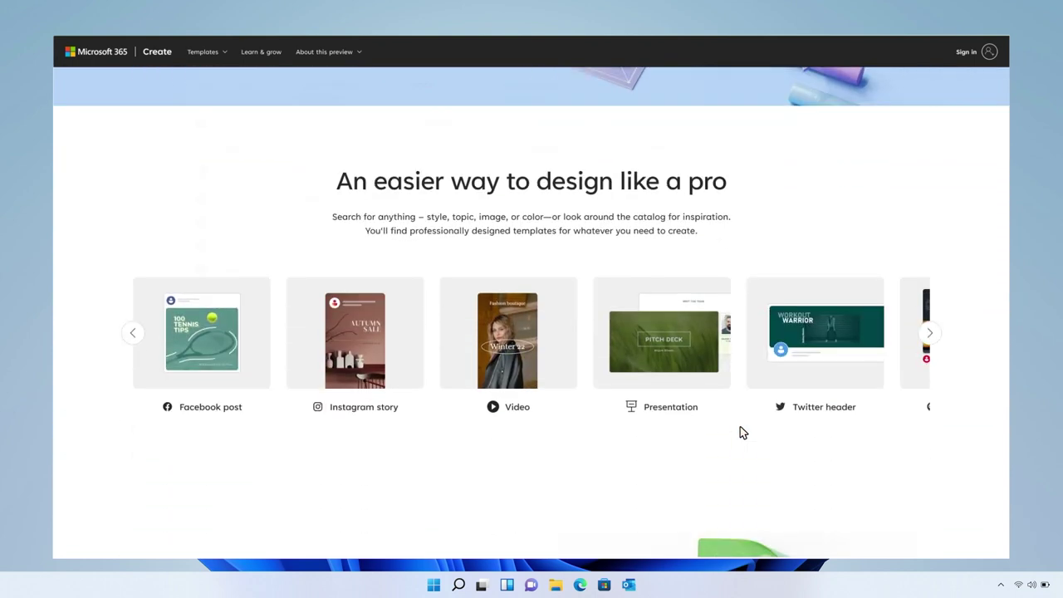
scroll(741, 426, down, 5)
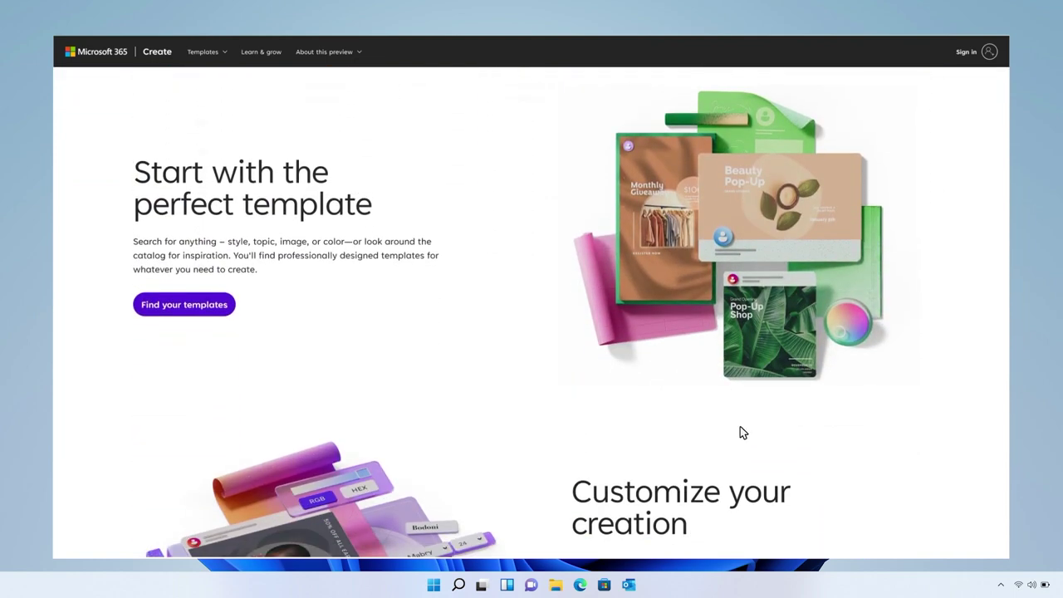
scroll(741, 426, down, 3)
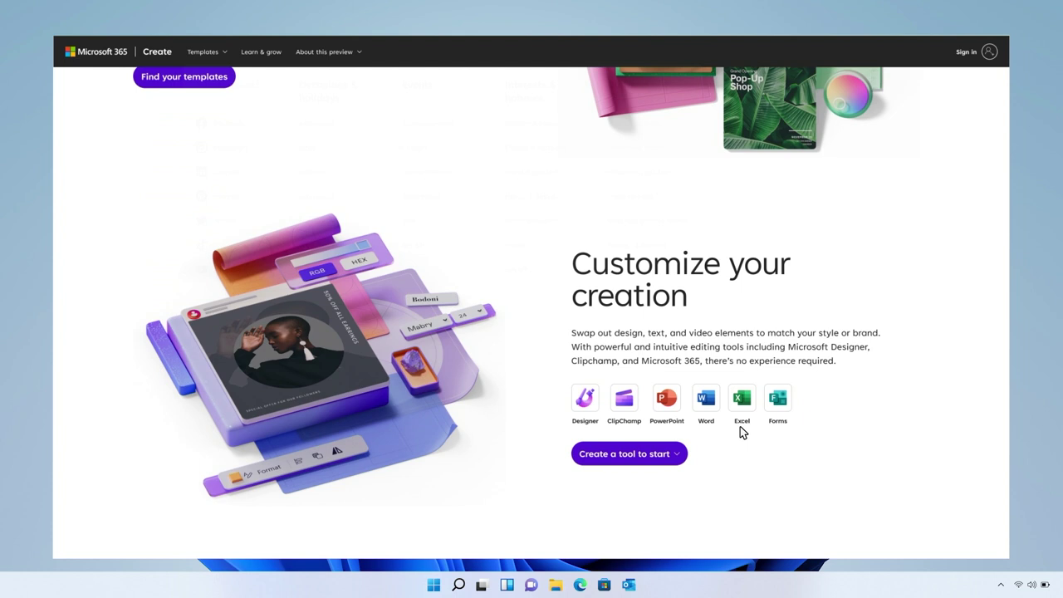
scroll(742, 432, down, 5)
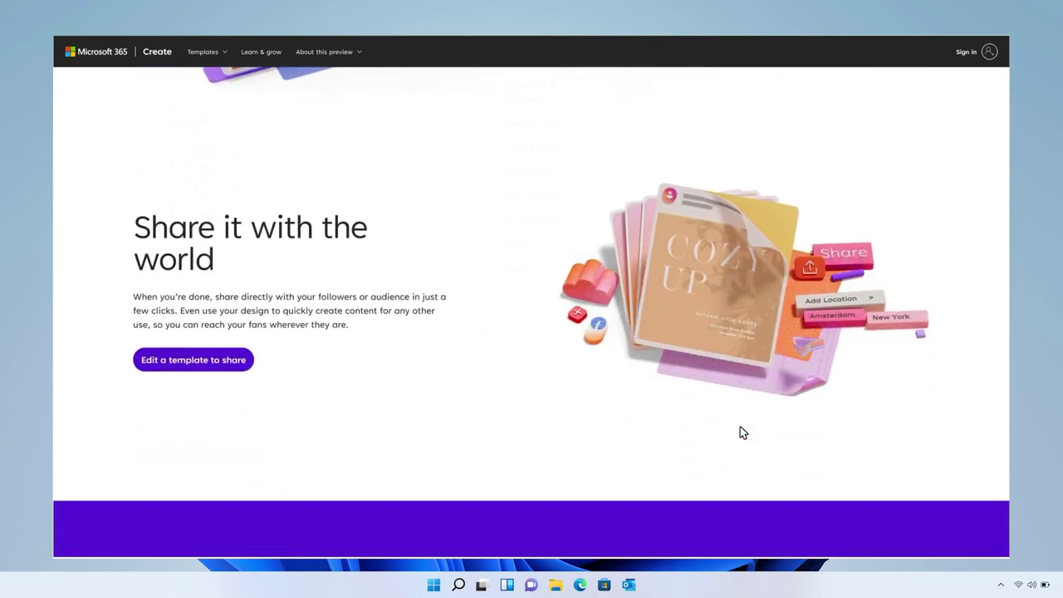
scroll(740, 432, down, 10)
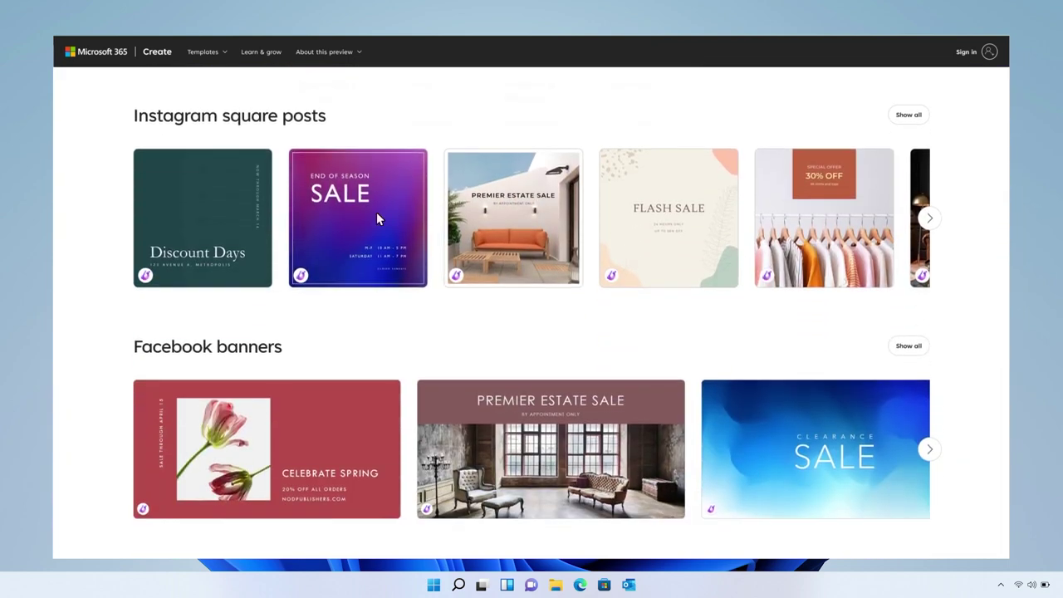
click(204, 52)
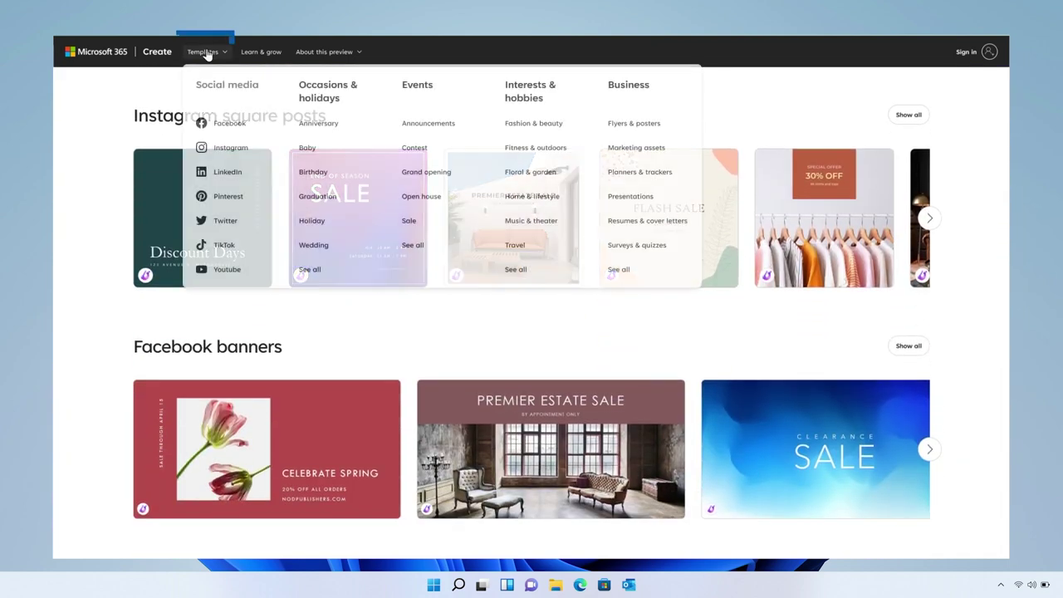
Open the Instagram templates and scroll down to the Learn by subject categories
click(220, 147)
scroll(220, 150, down, 2)
scroll(220, 150, down, 10)
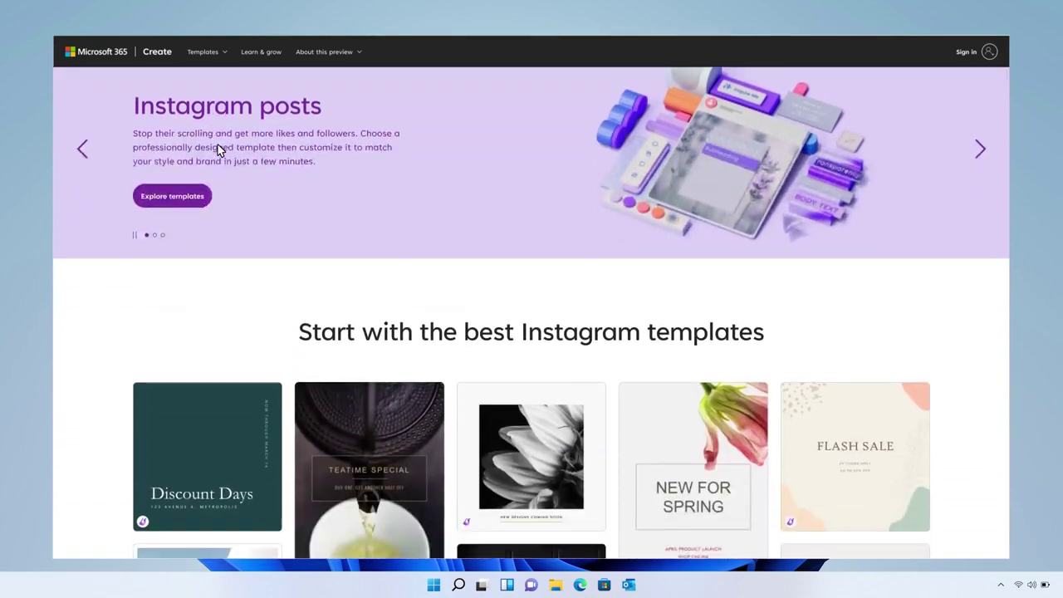
scroll(217, 142, down, 3)
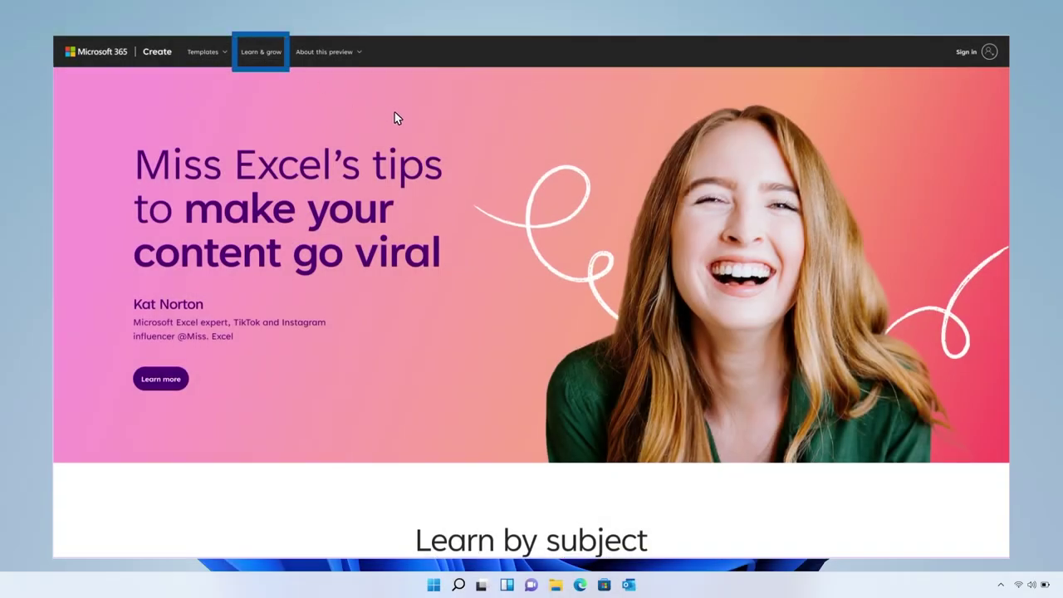
scroll(394, 116, down, 5)
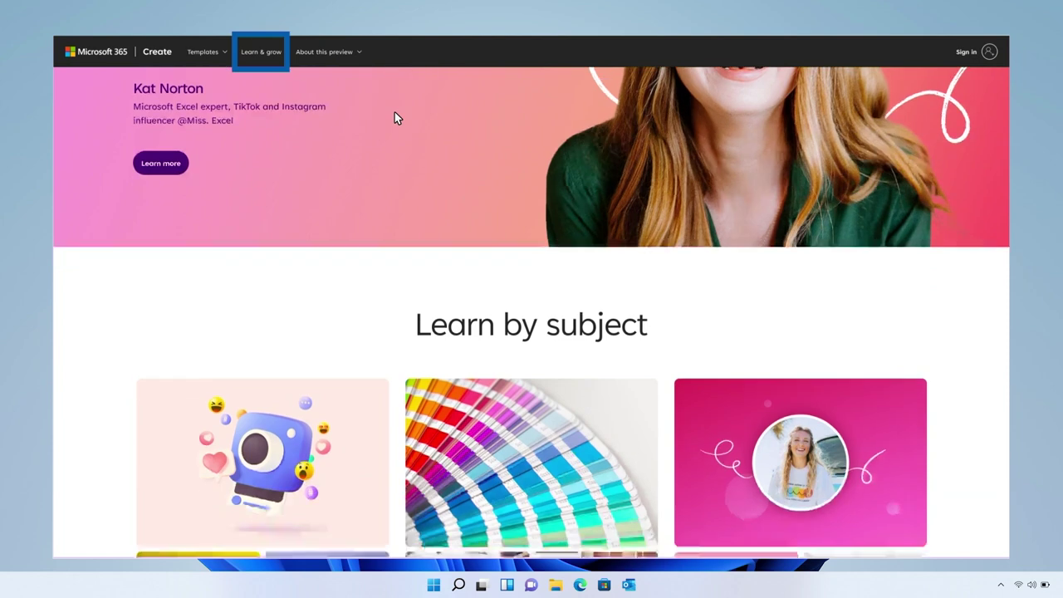